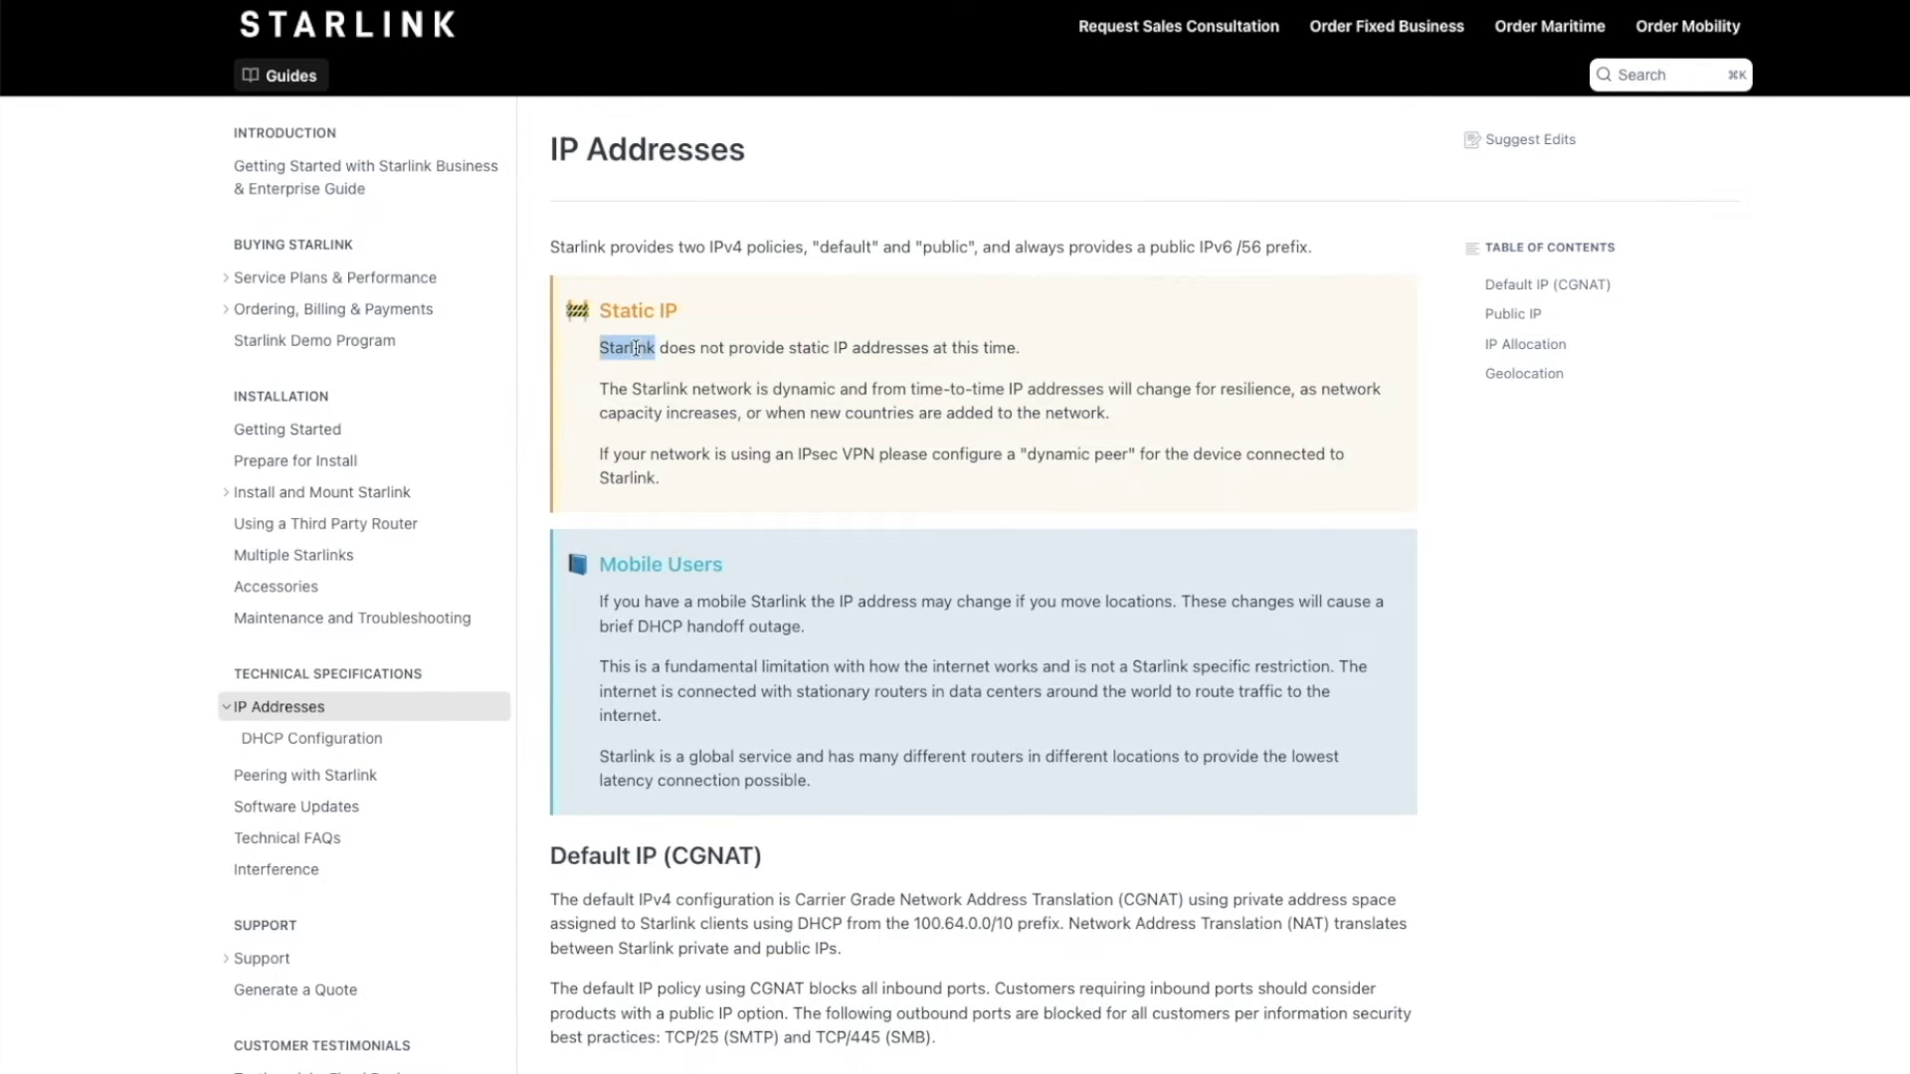
{"action": "left_click", "coordinate": [810, 343]}
{"action": "left_click_drag", "start_coordinate": [794, 348], "coordinate": [900, 348]}
{"action": "left_click", "coordinate": [896, 775]}
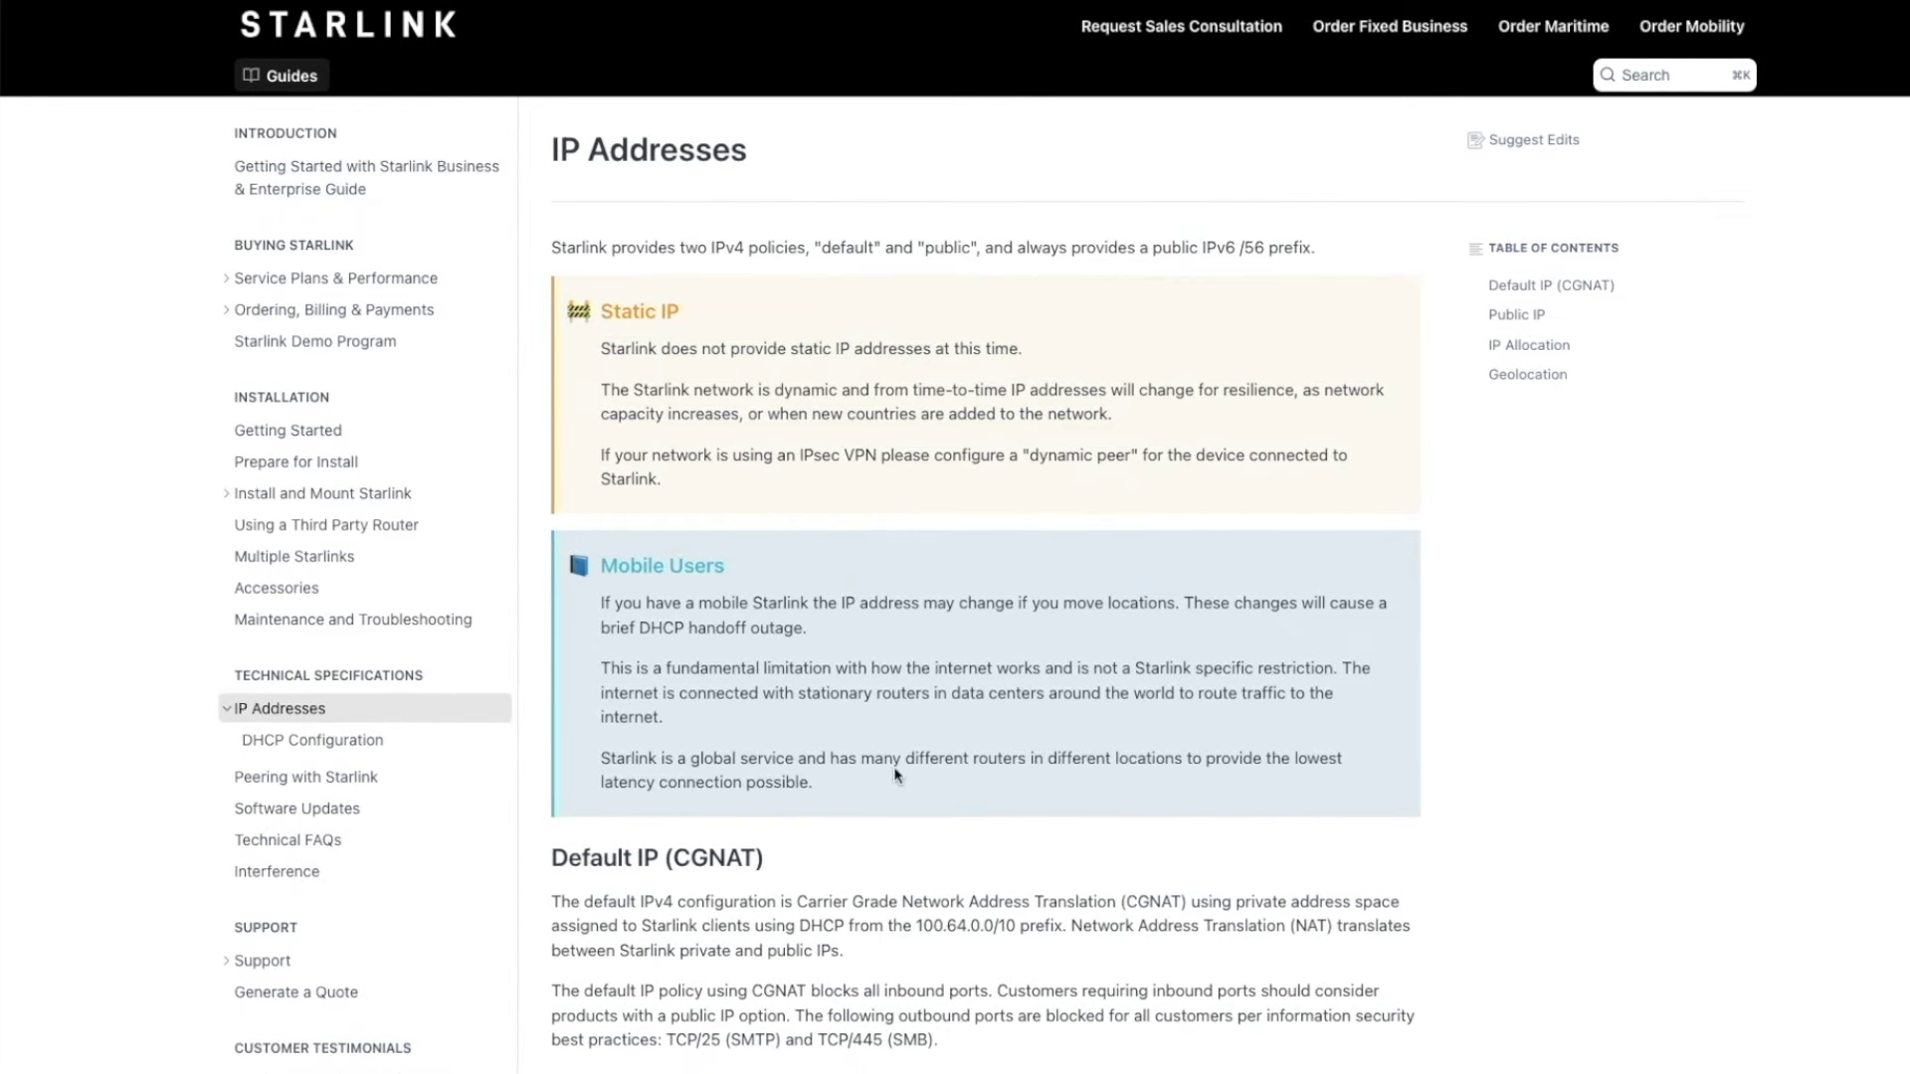
{"action": "scroll", "coordinate": [896, 775], "scroll_direction": "down", "scroll_amount": 3}
{"action": "scroll", "coordinate": [788, 887], "scroll_direction": "down", "scroll_amount": 3}
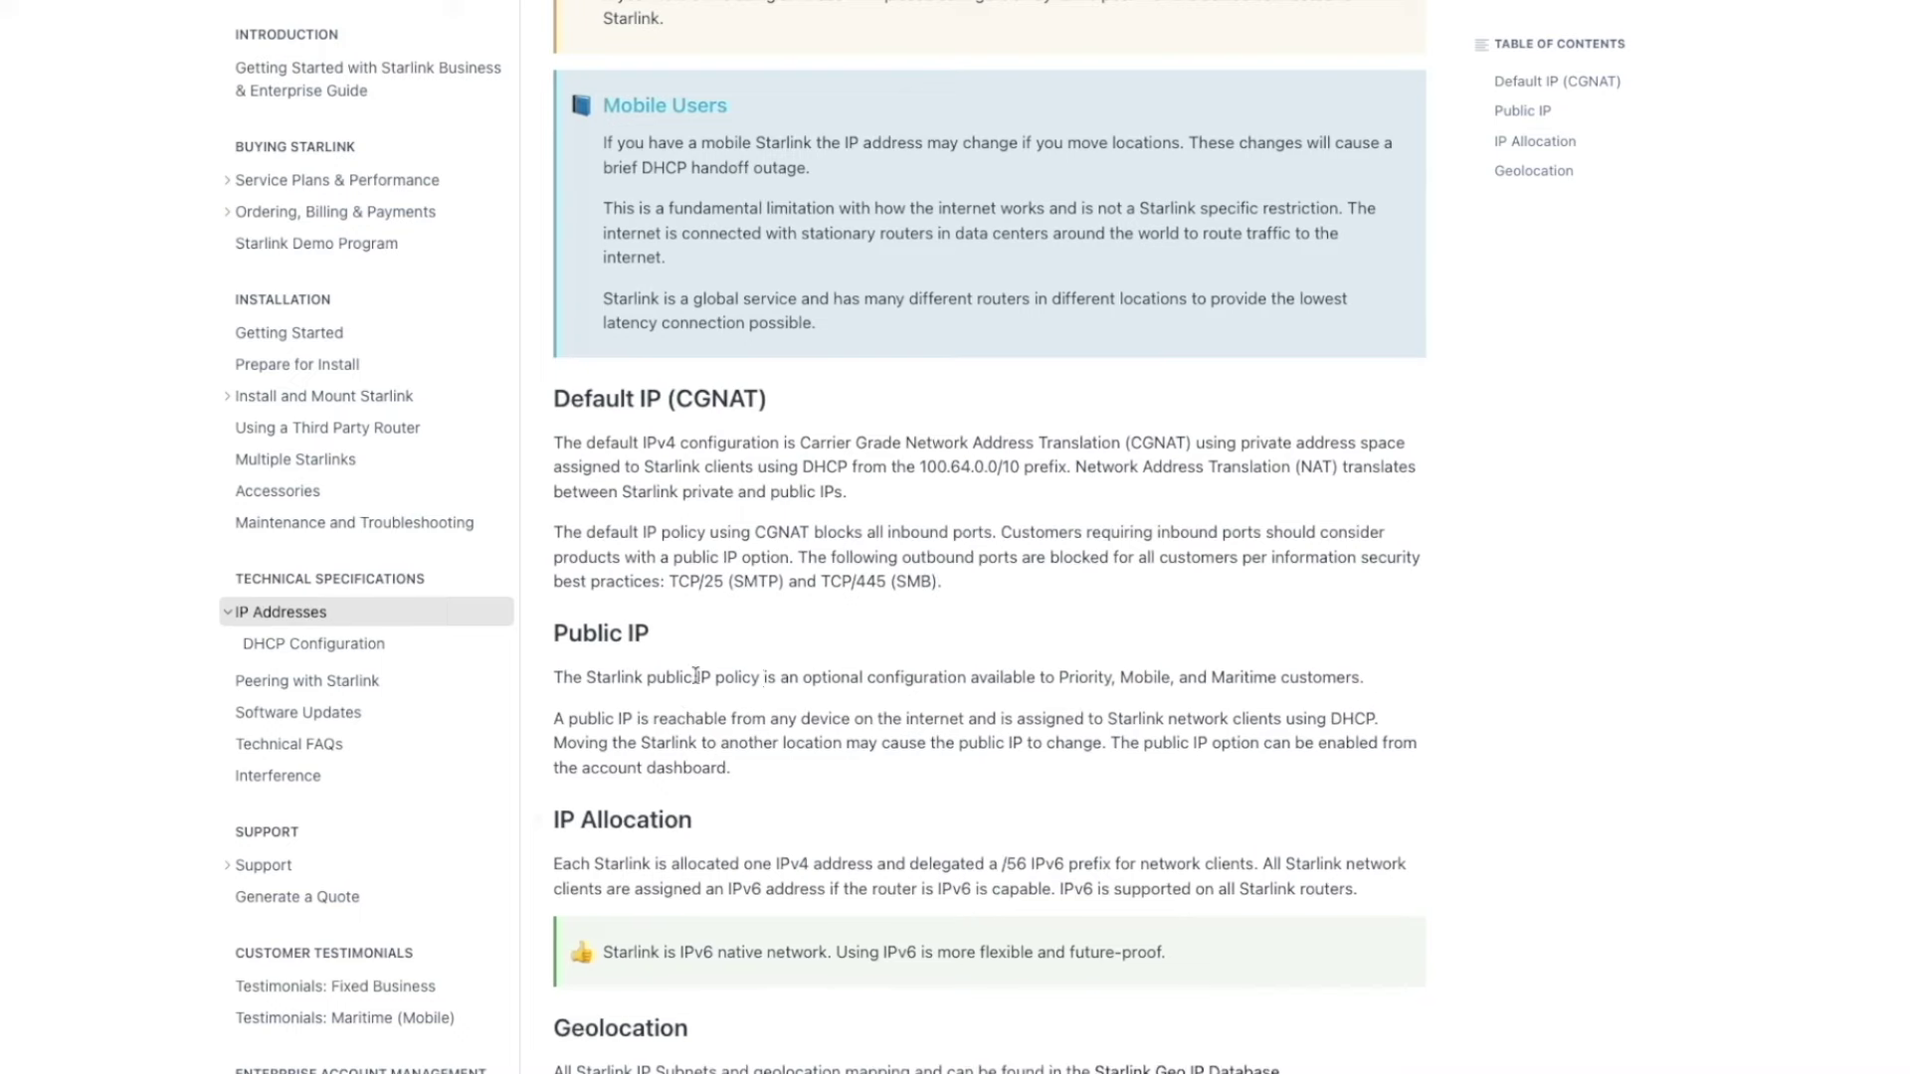
{"action": "left_click_drag", "start_coordinate": [1364, 678], "coordinate": [587, 678]}
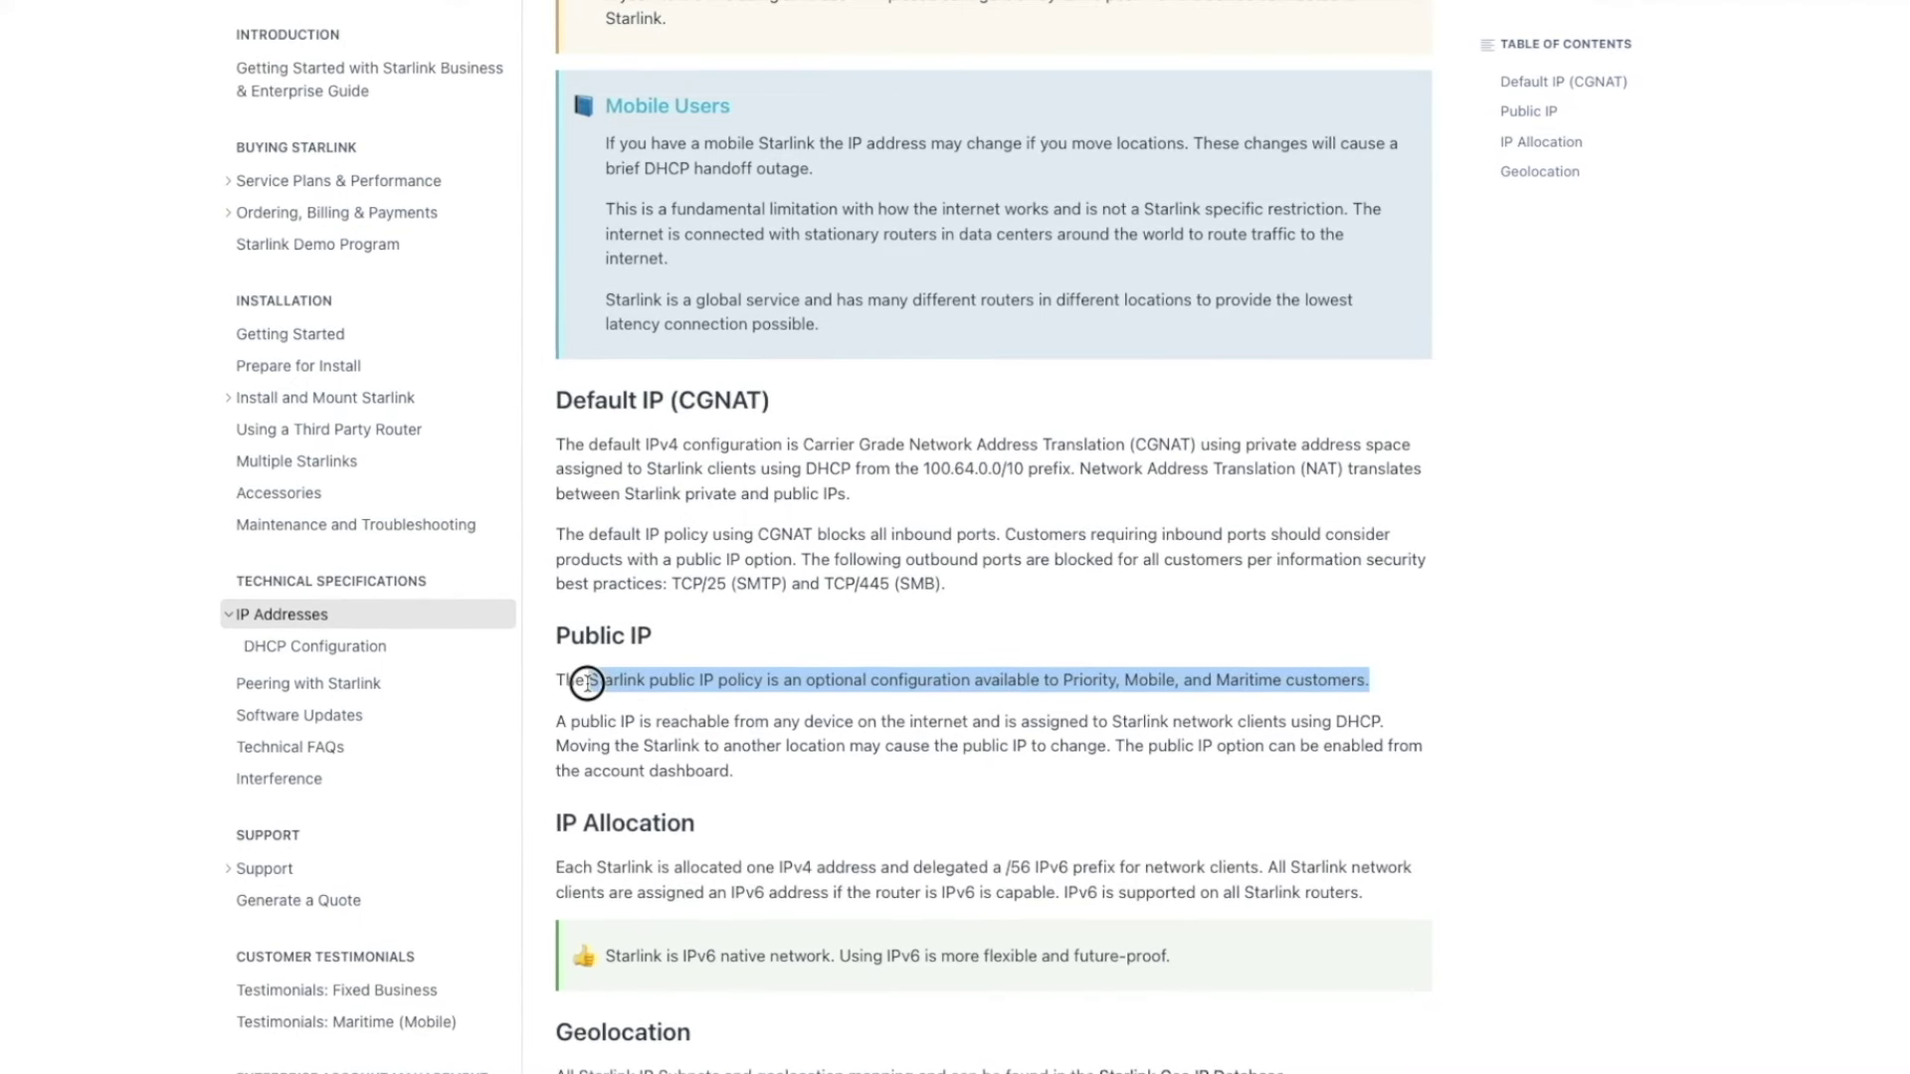
{"action": "left_click", "coordinate": [1525, 623]}
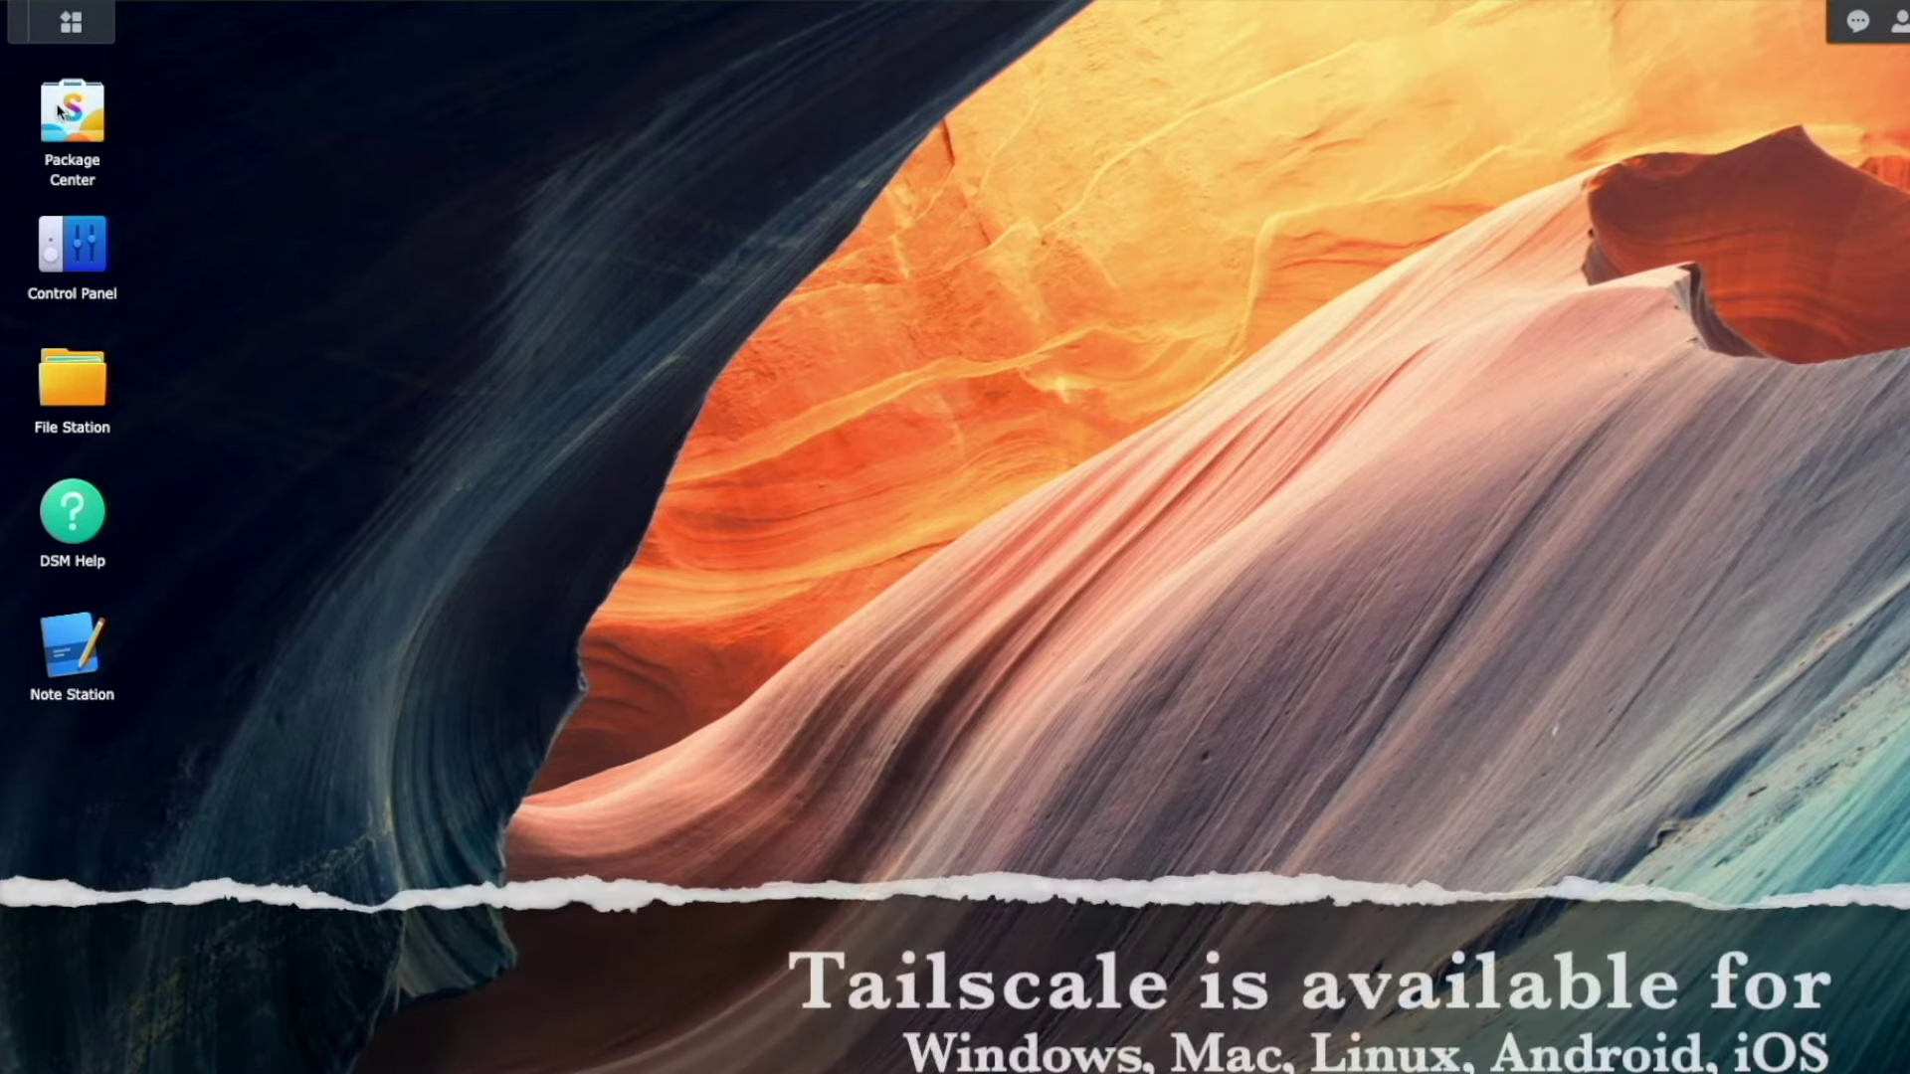
Search the Package Center catalogue for 'tail', install Tailscale, and launch it from Installed.
{"action": "left_click", "coordinate": [59, 112]}
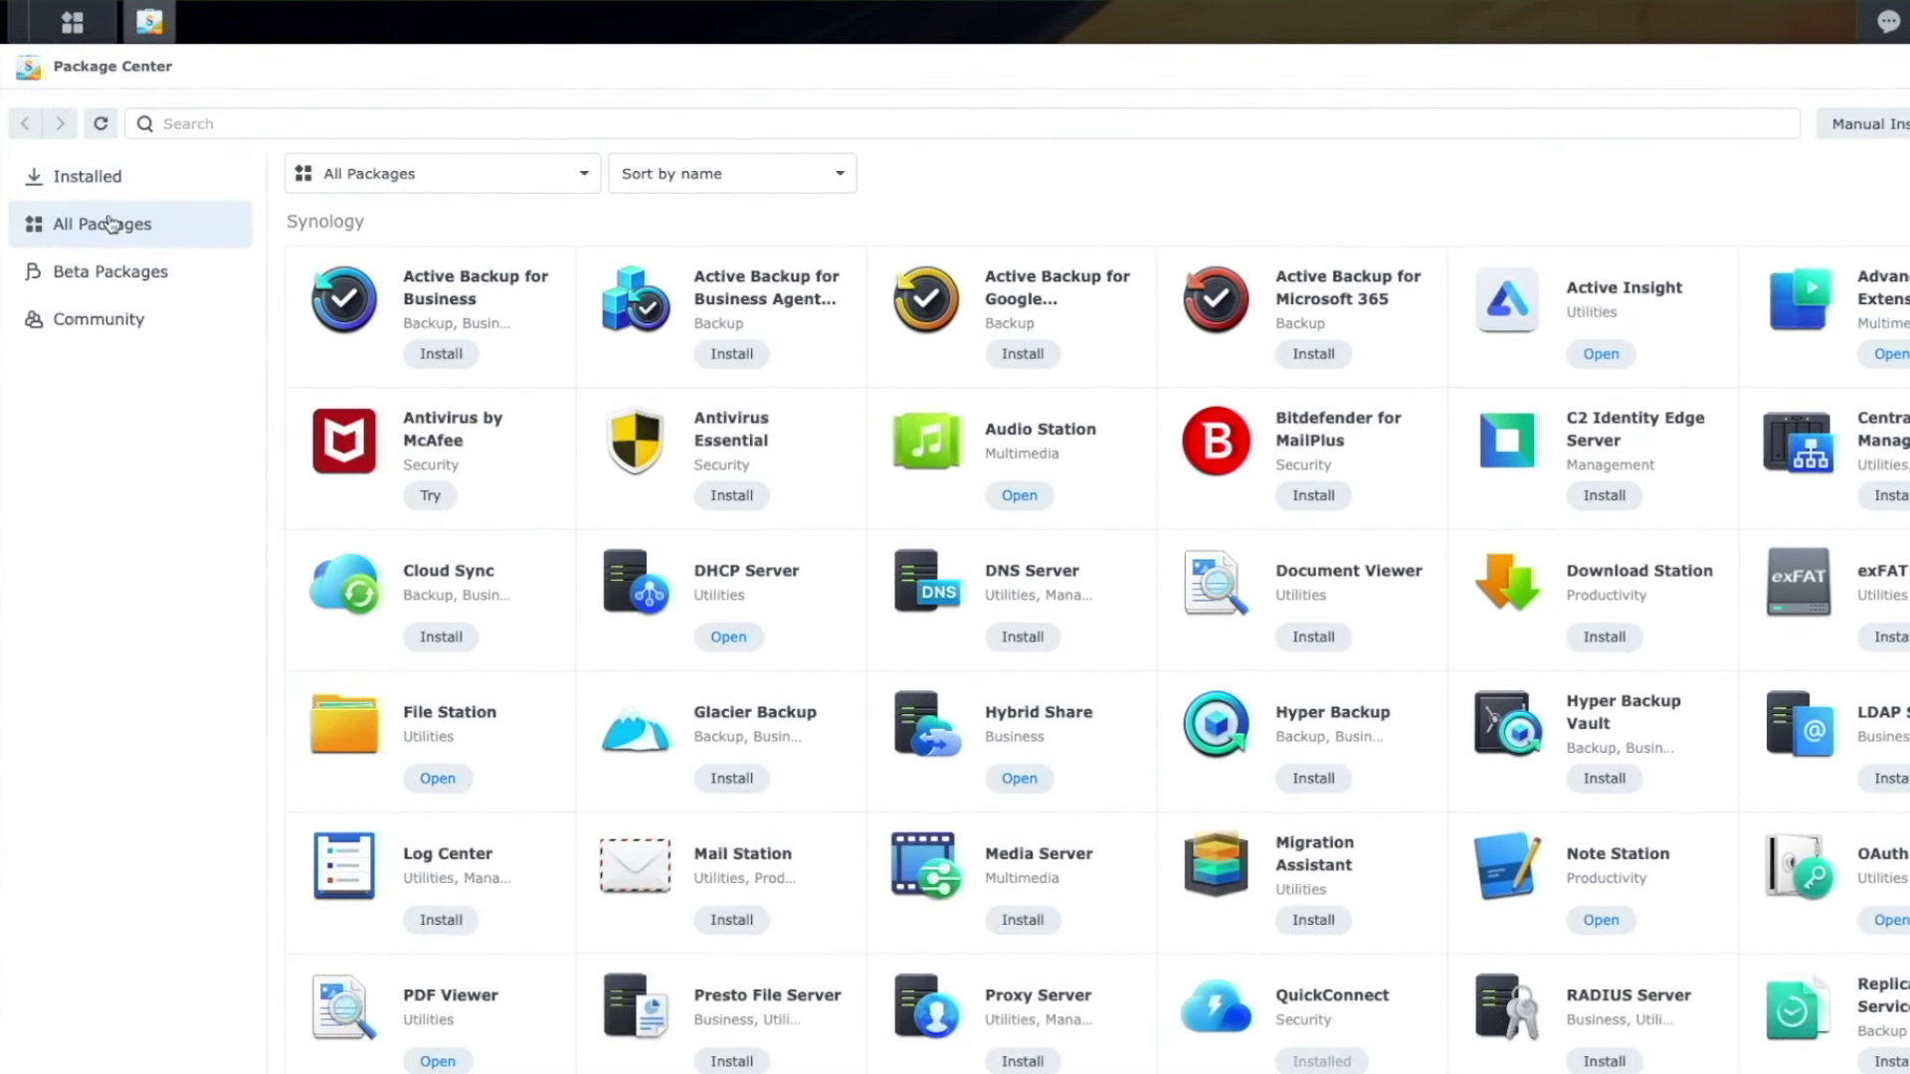
{"action": "left_click", "coordinate": [86, 176]}
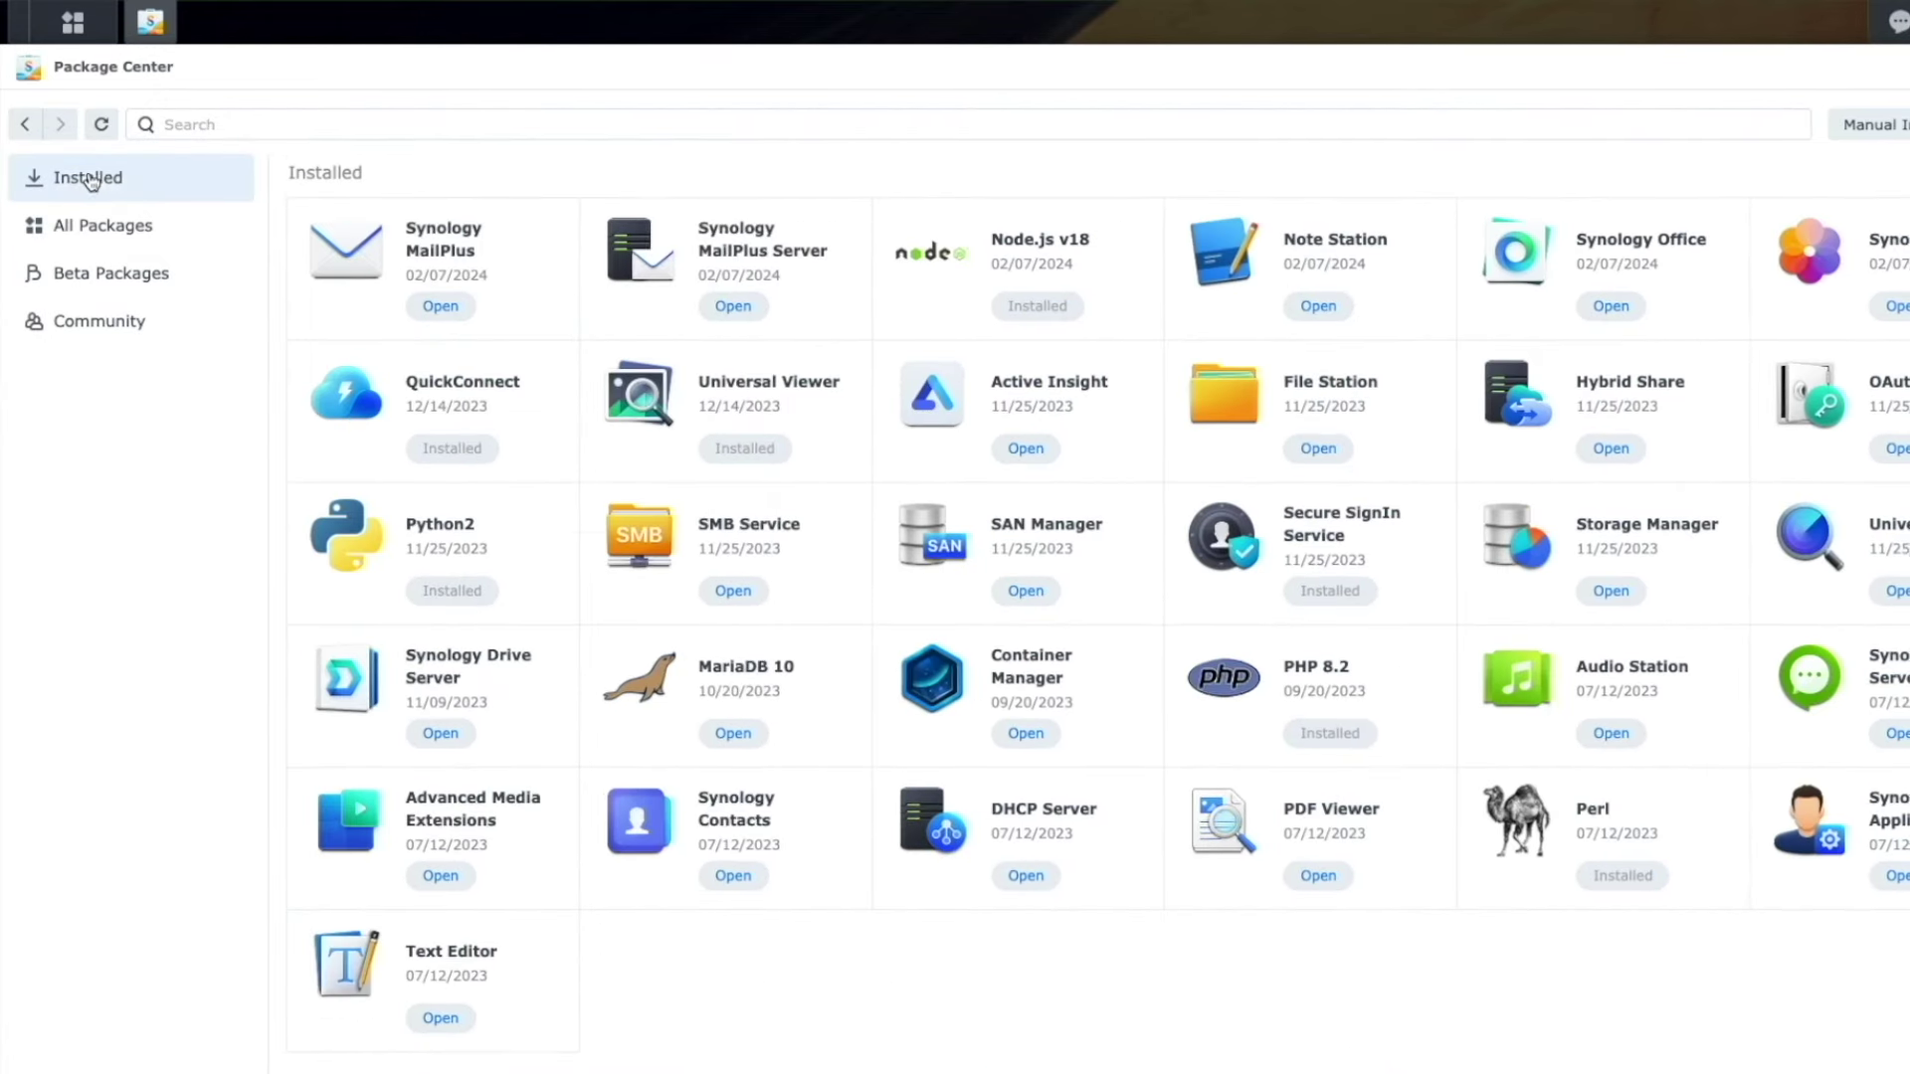
{"action": "left_click", "coordinate": [94, 245]}
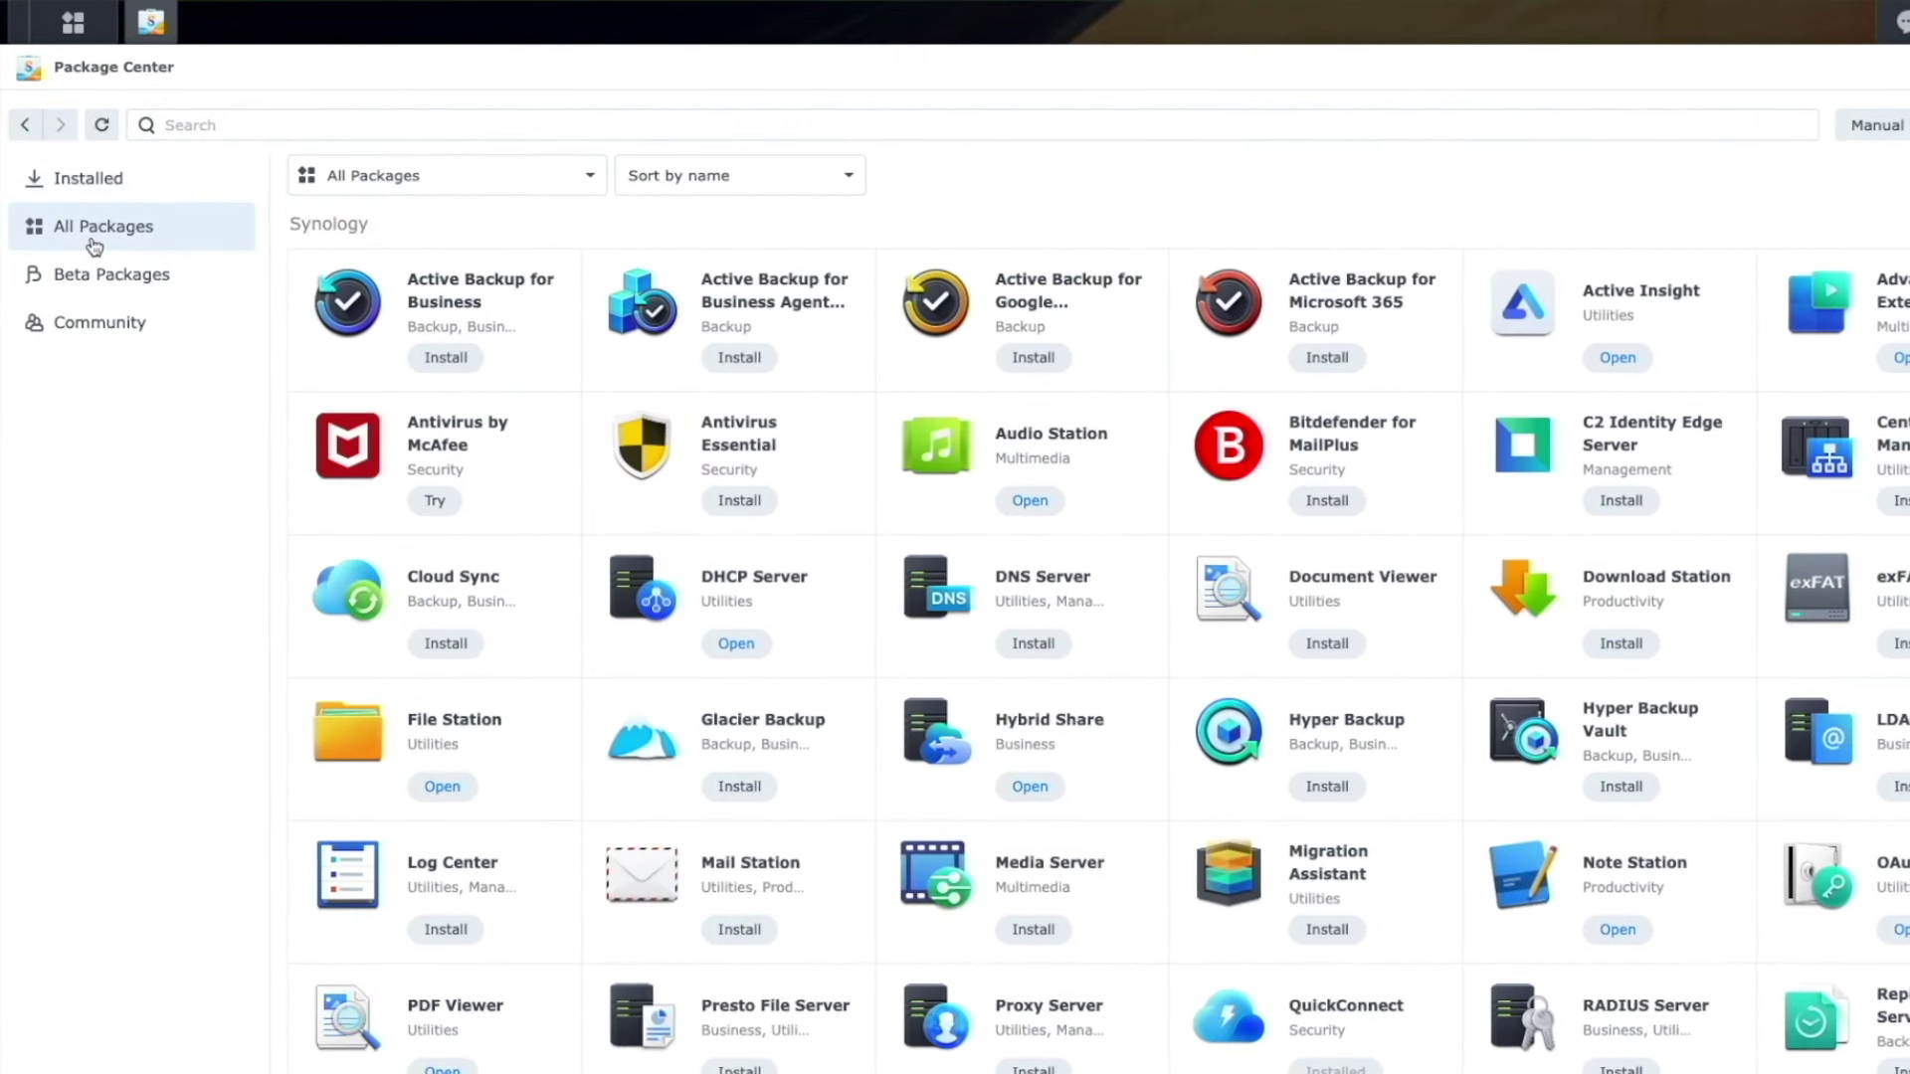
{"action": "left_click", "coordinate": [239, 135]}
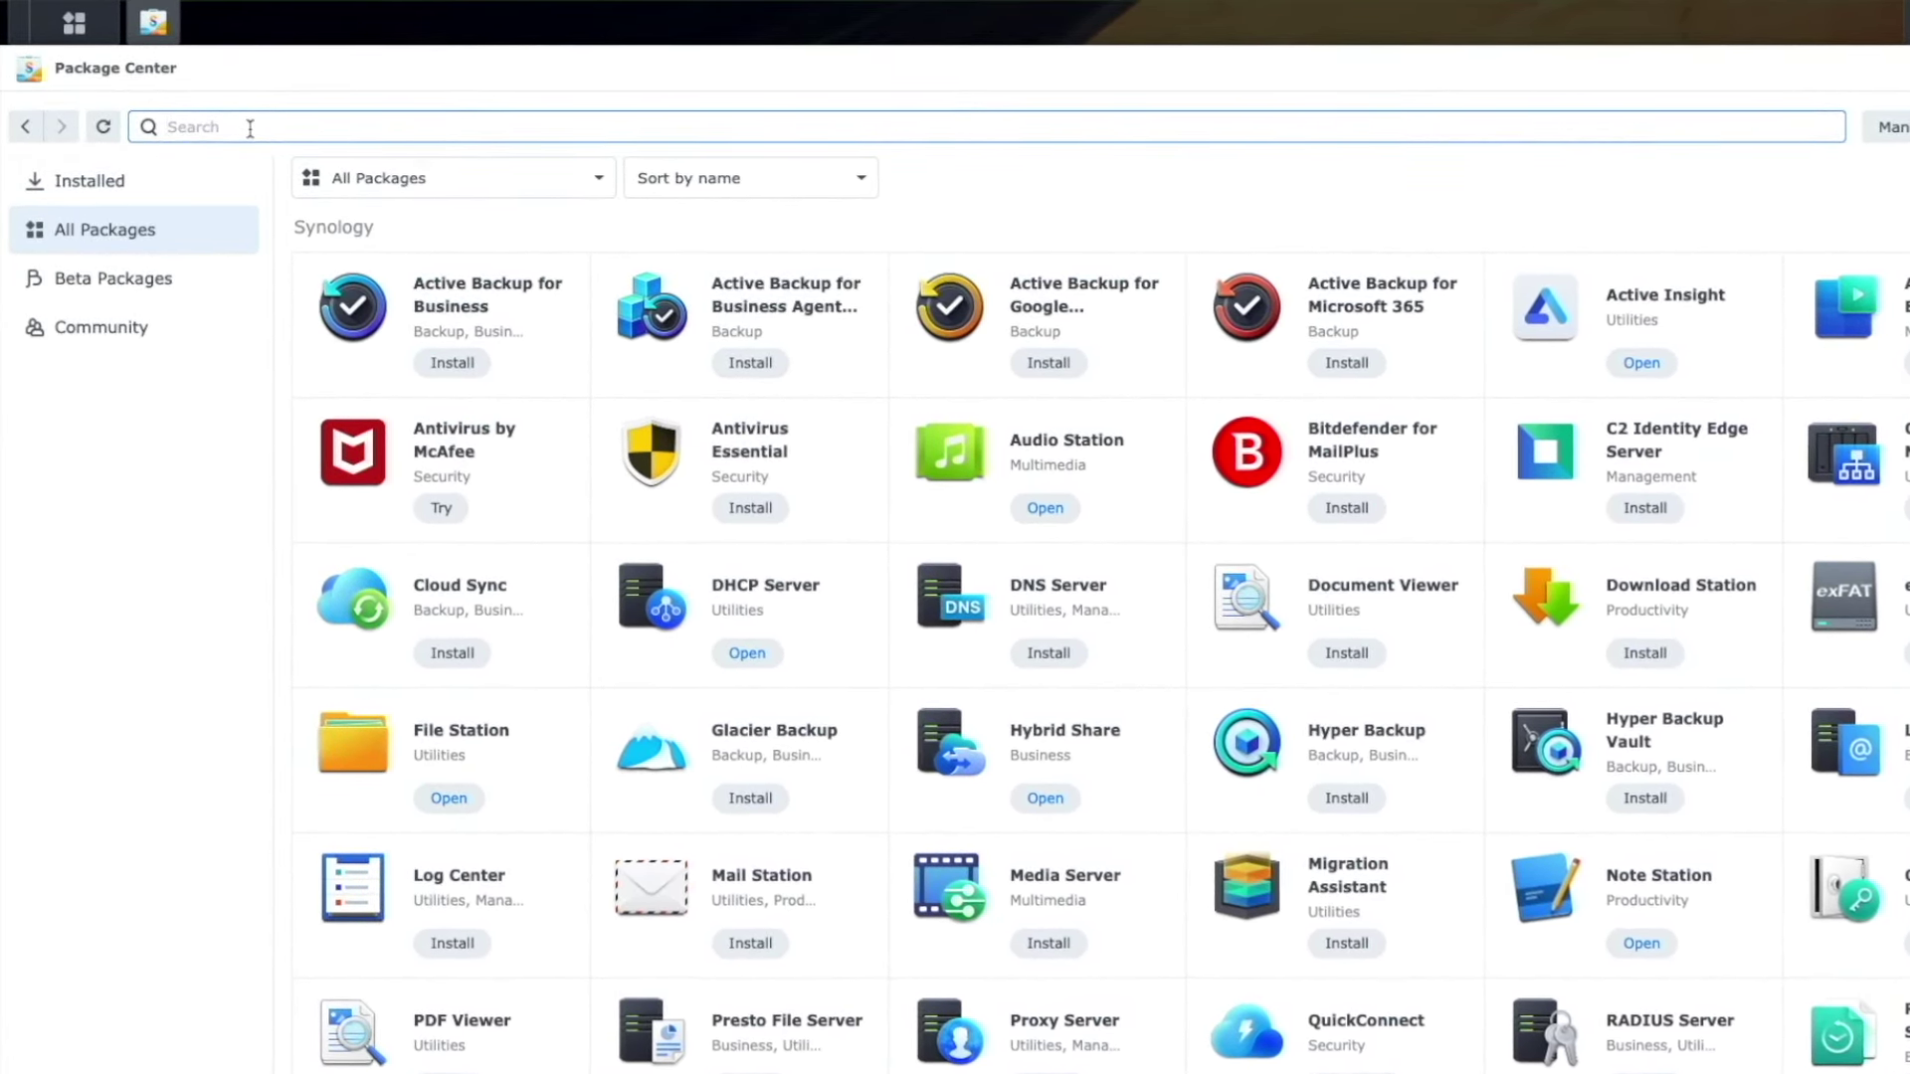
{"action": "type", "text": "tail"}
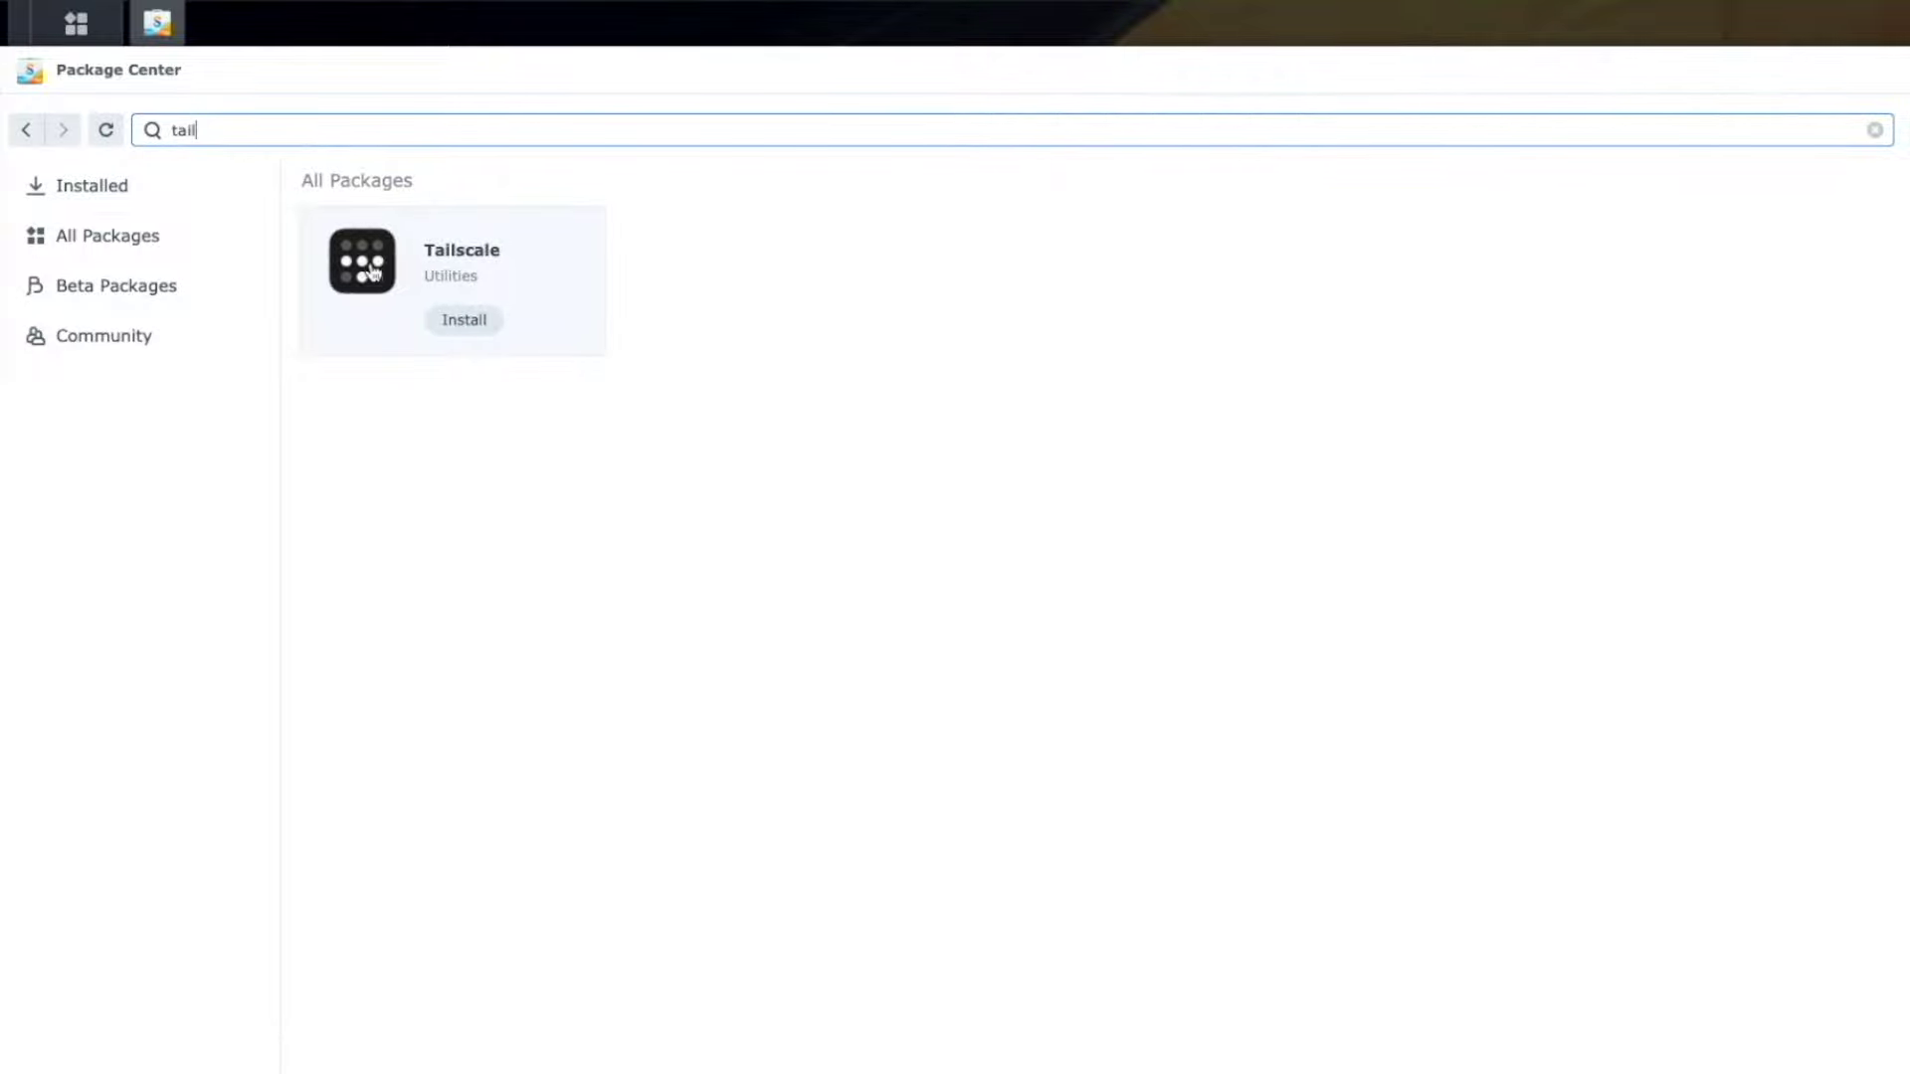
{"action": "left_click", "coordinate": [458, 323]}
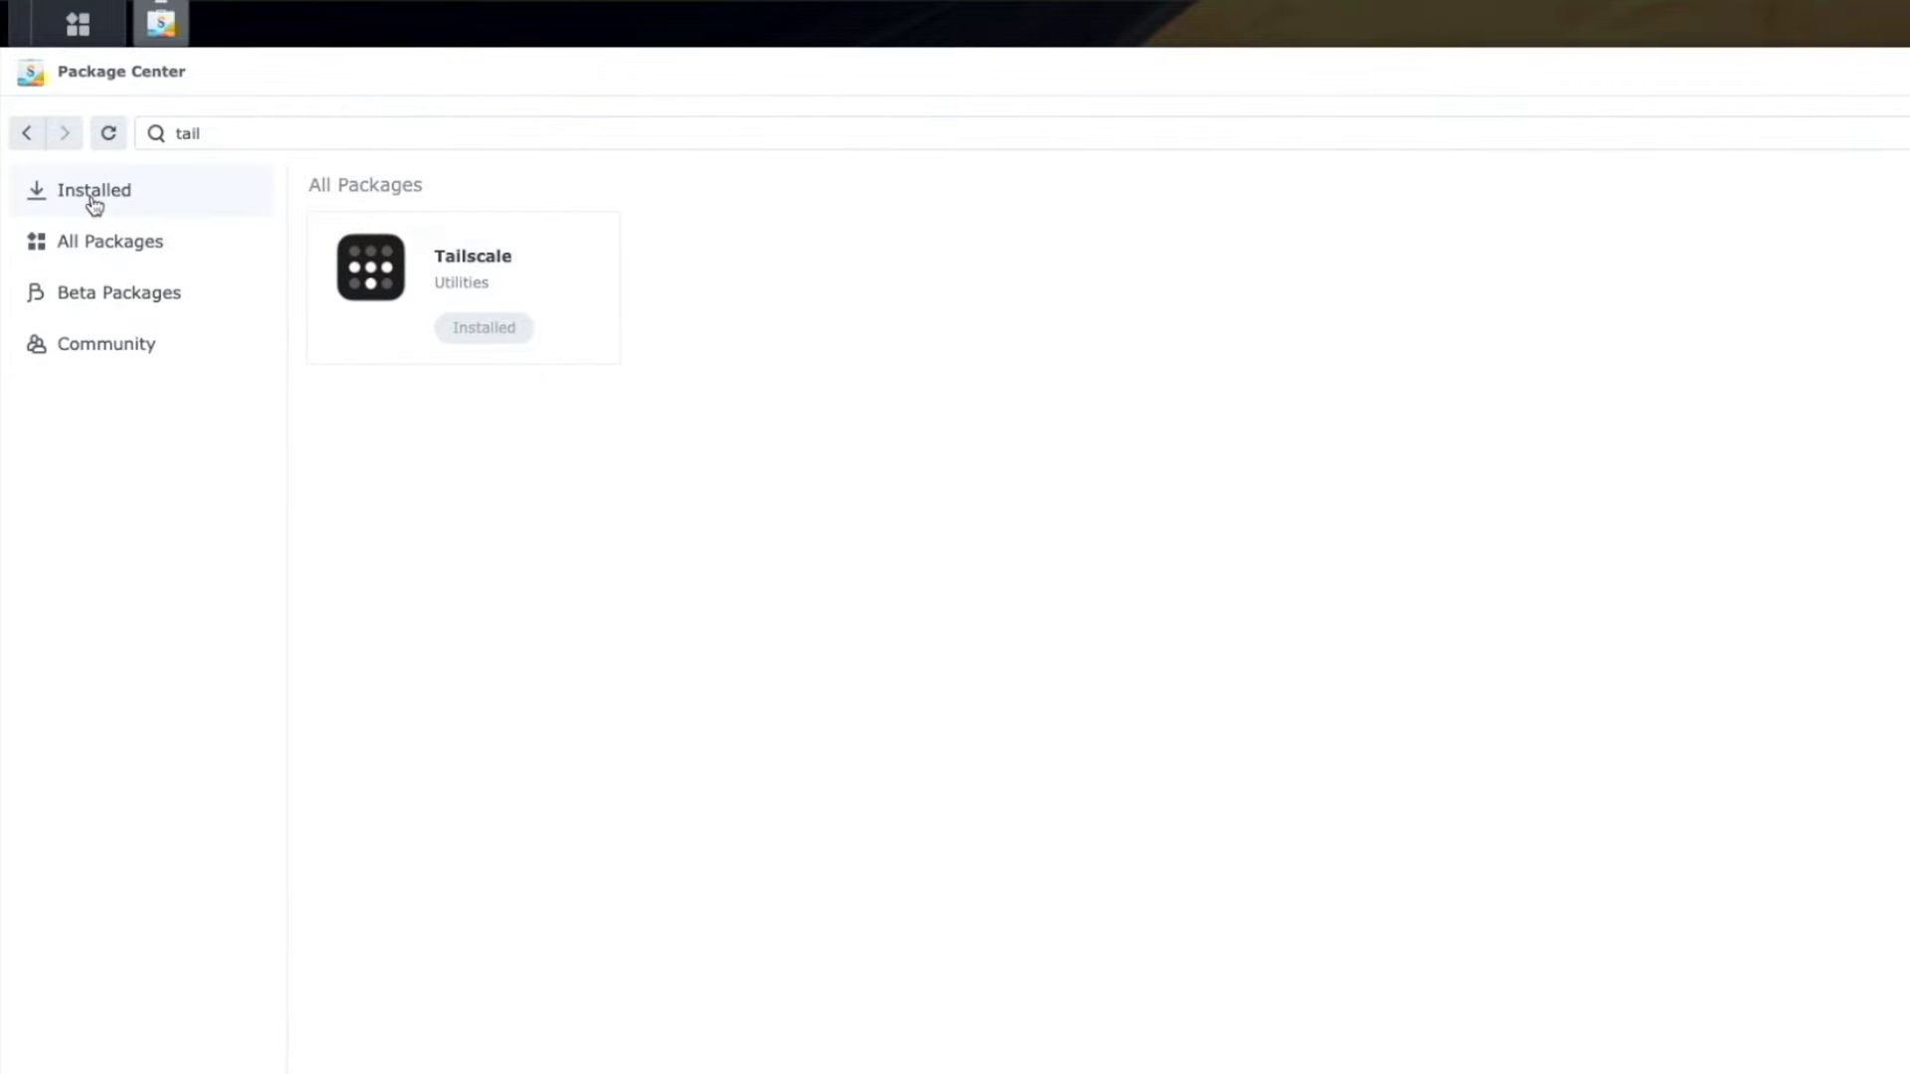
{"action": "left_click", "coordinate": [94, 203]}
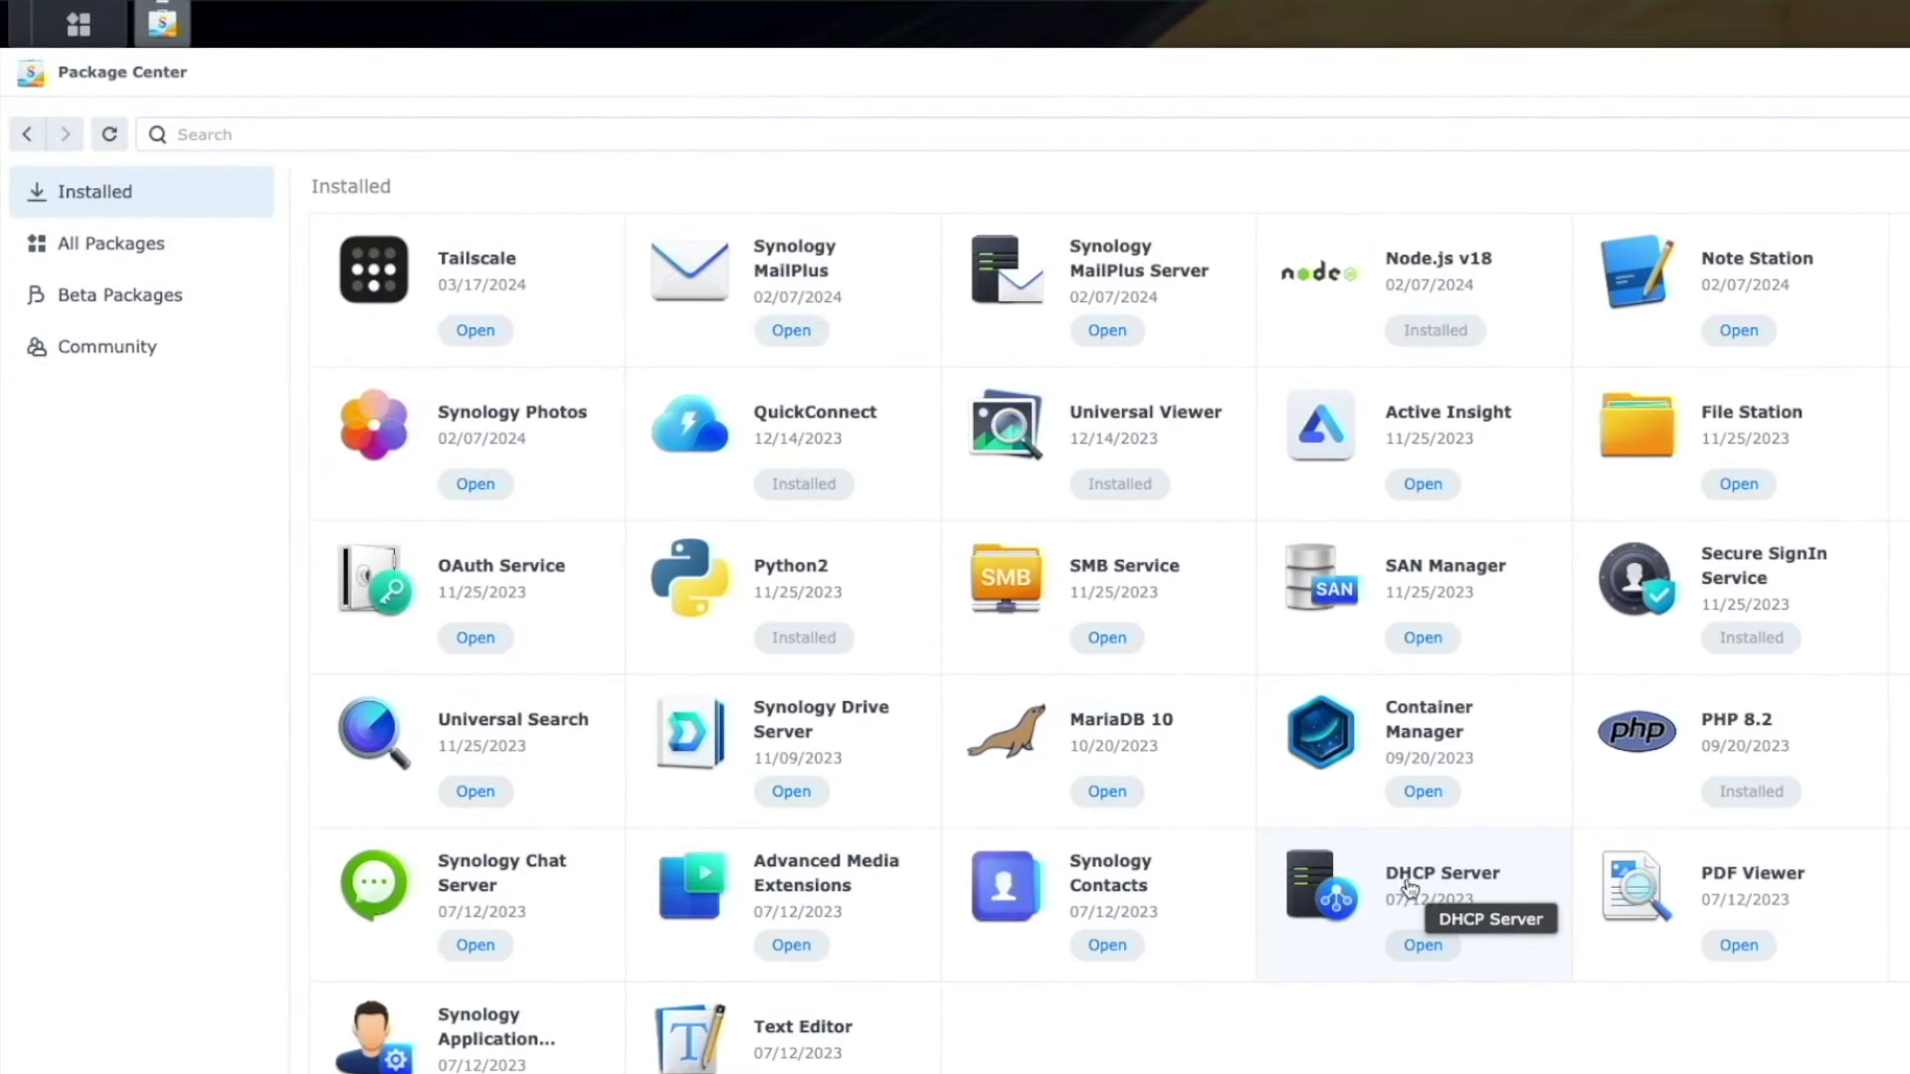
{"action": "left_click", "coordinate": [488, 341]}
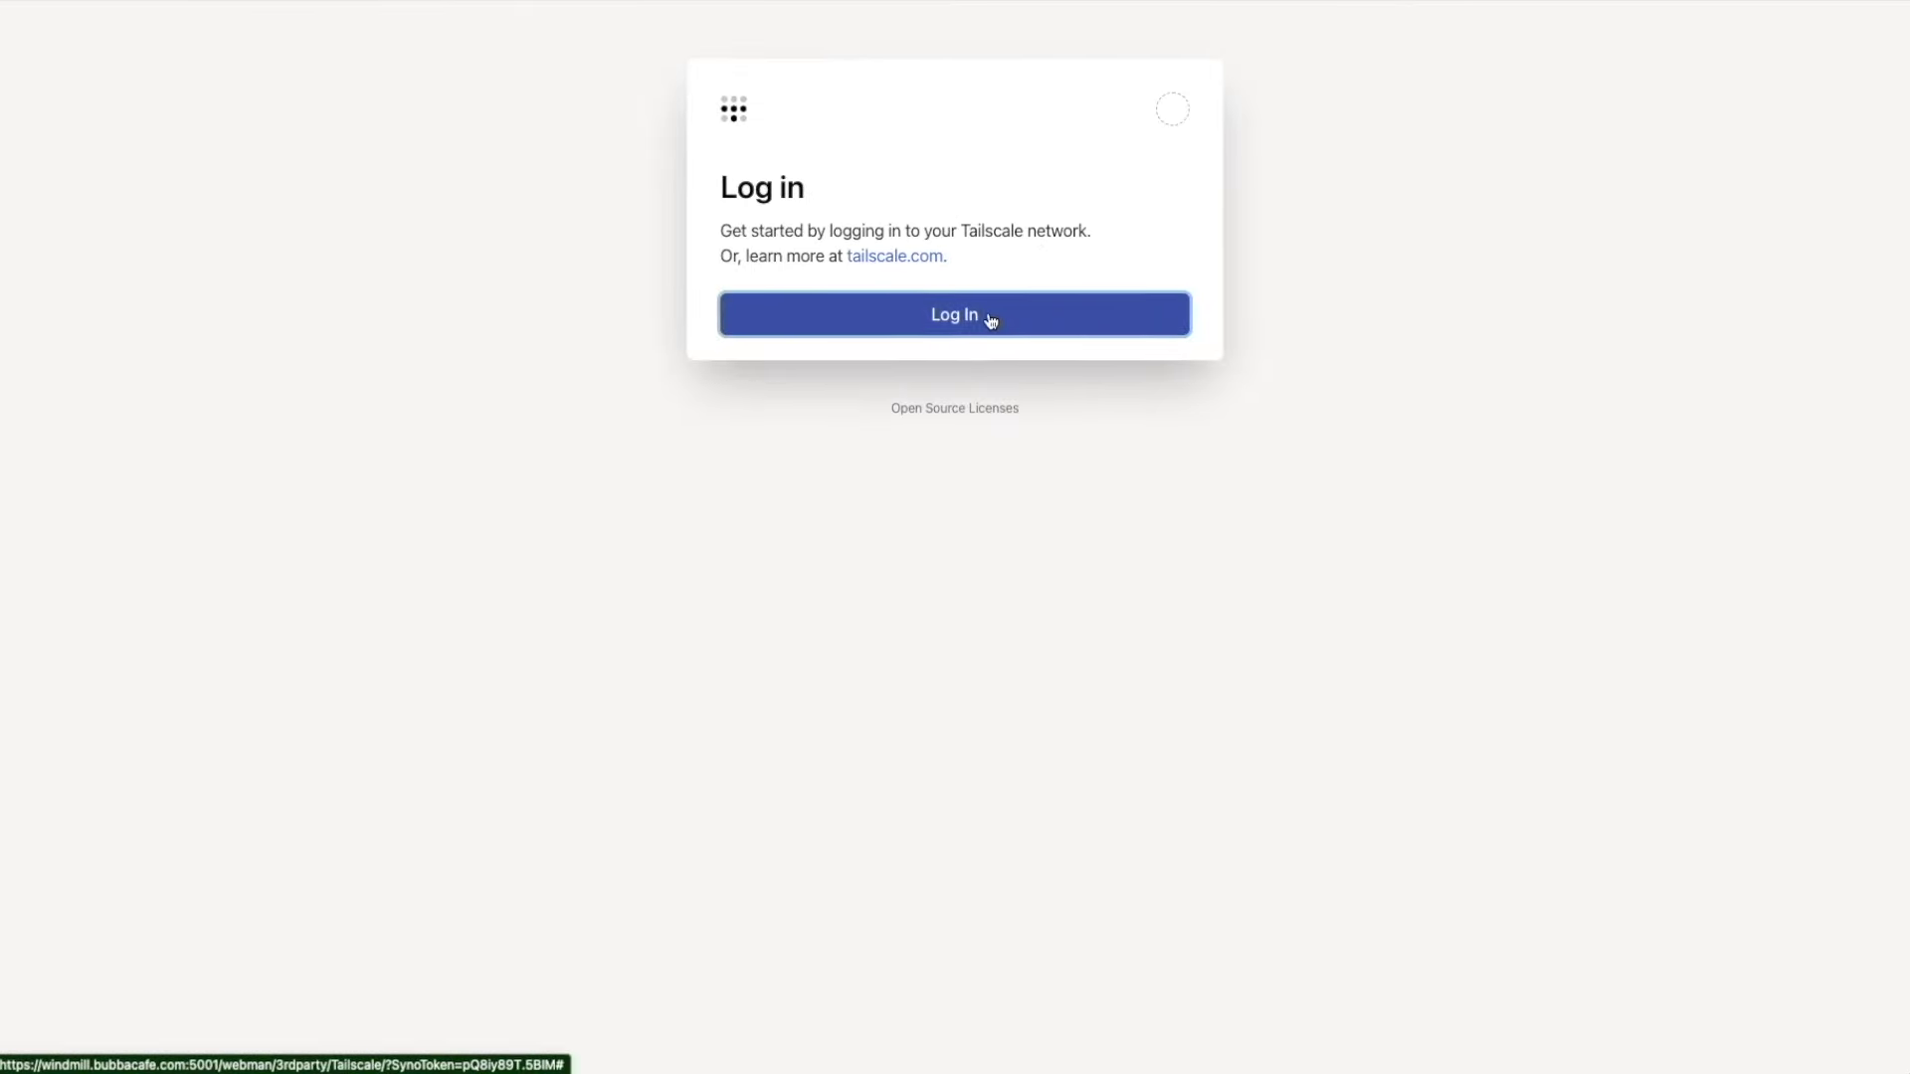
Log the NAS into Tailscale with a Google account and connect it to the tailnet.
{"action": "left_click", "coordinate": [990, 321]}
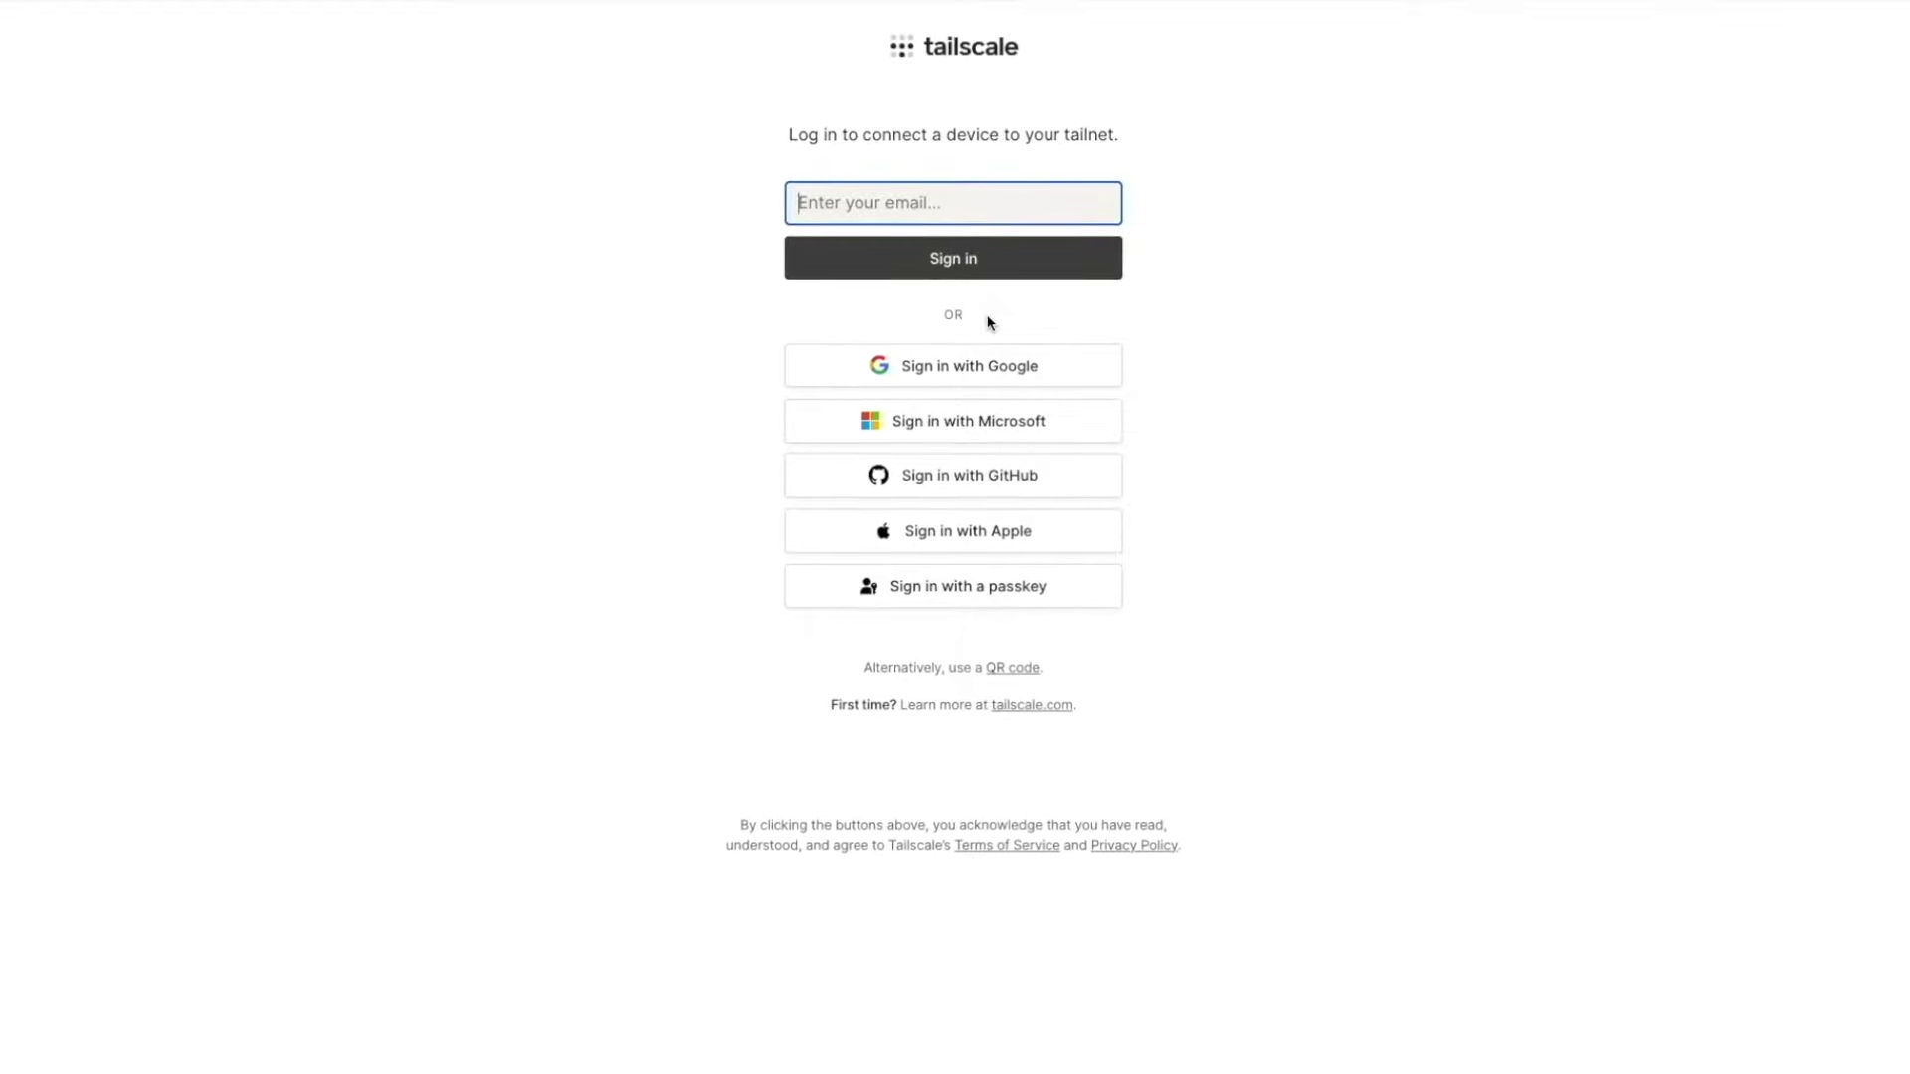
{"action": "left_click", "coordinate": [988, 365]}
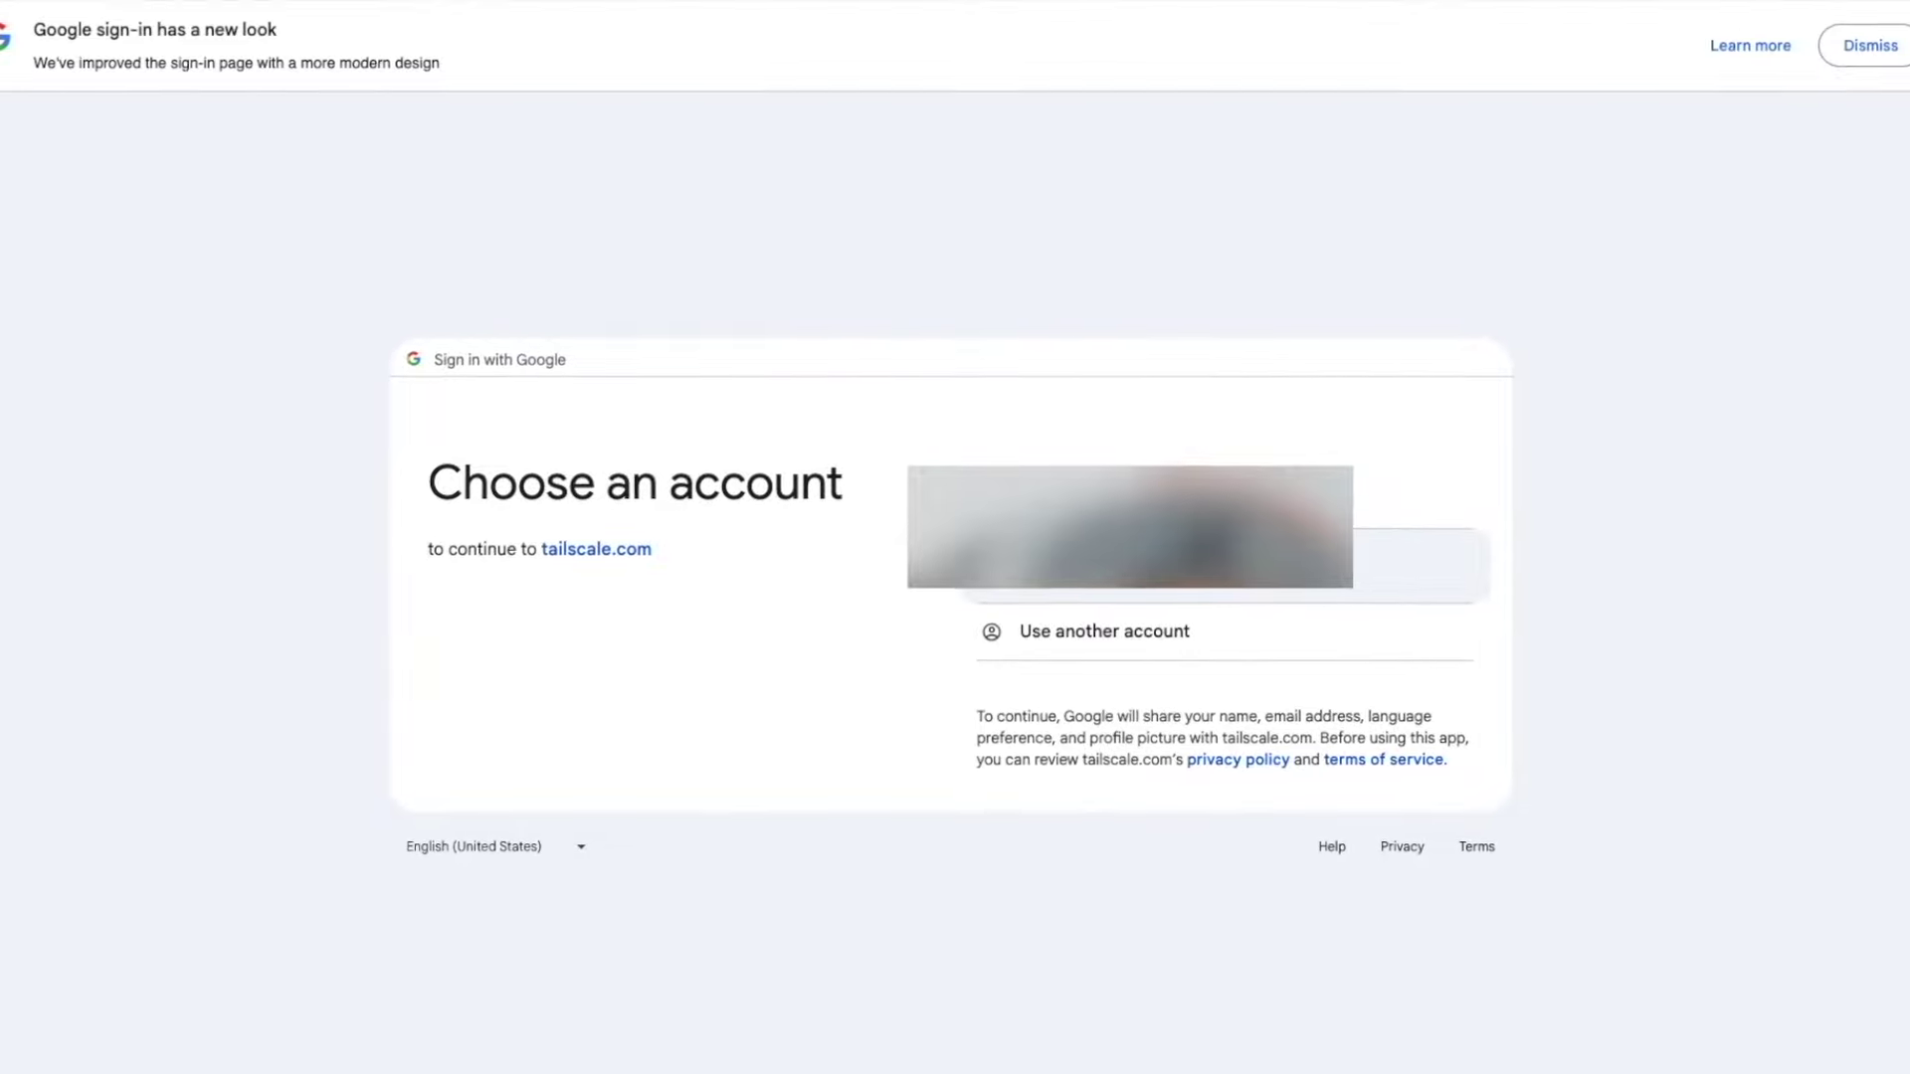
{"action": "left_click", "coordinate": [1134, 553]}
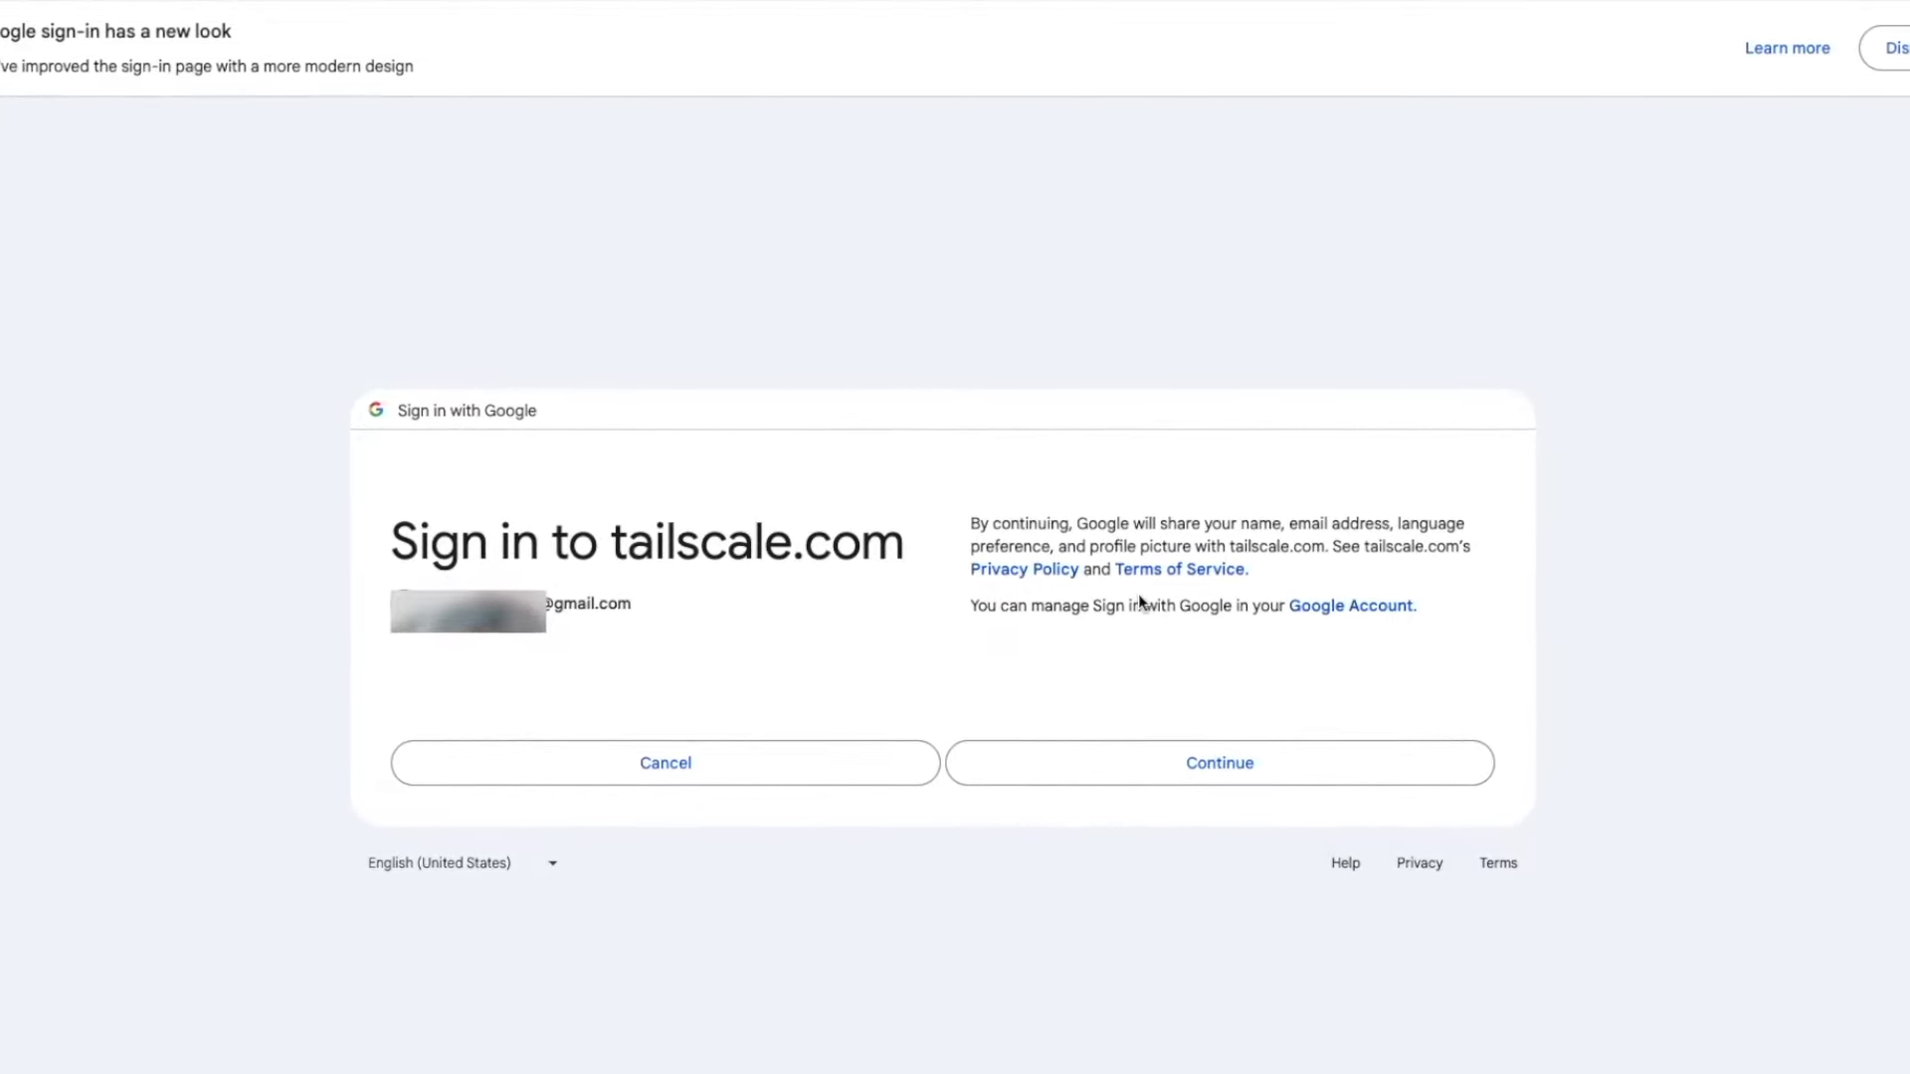
{"action": "left_click", "coordinate": [1196, 782]}
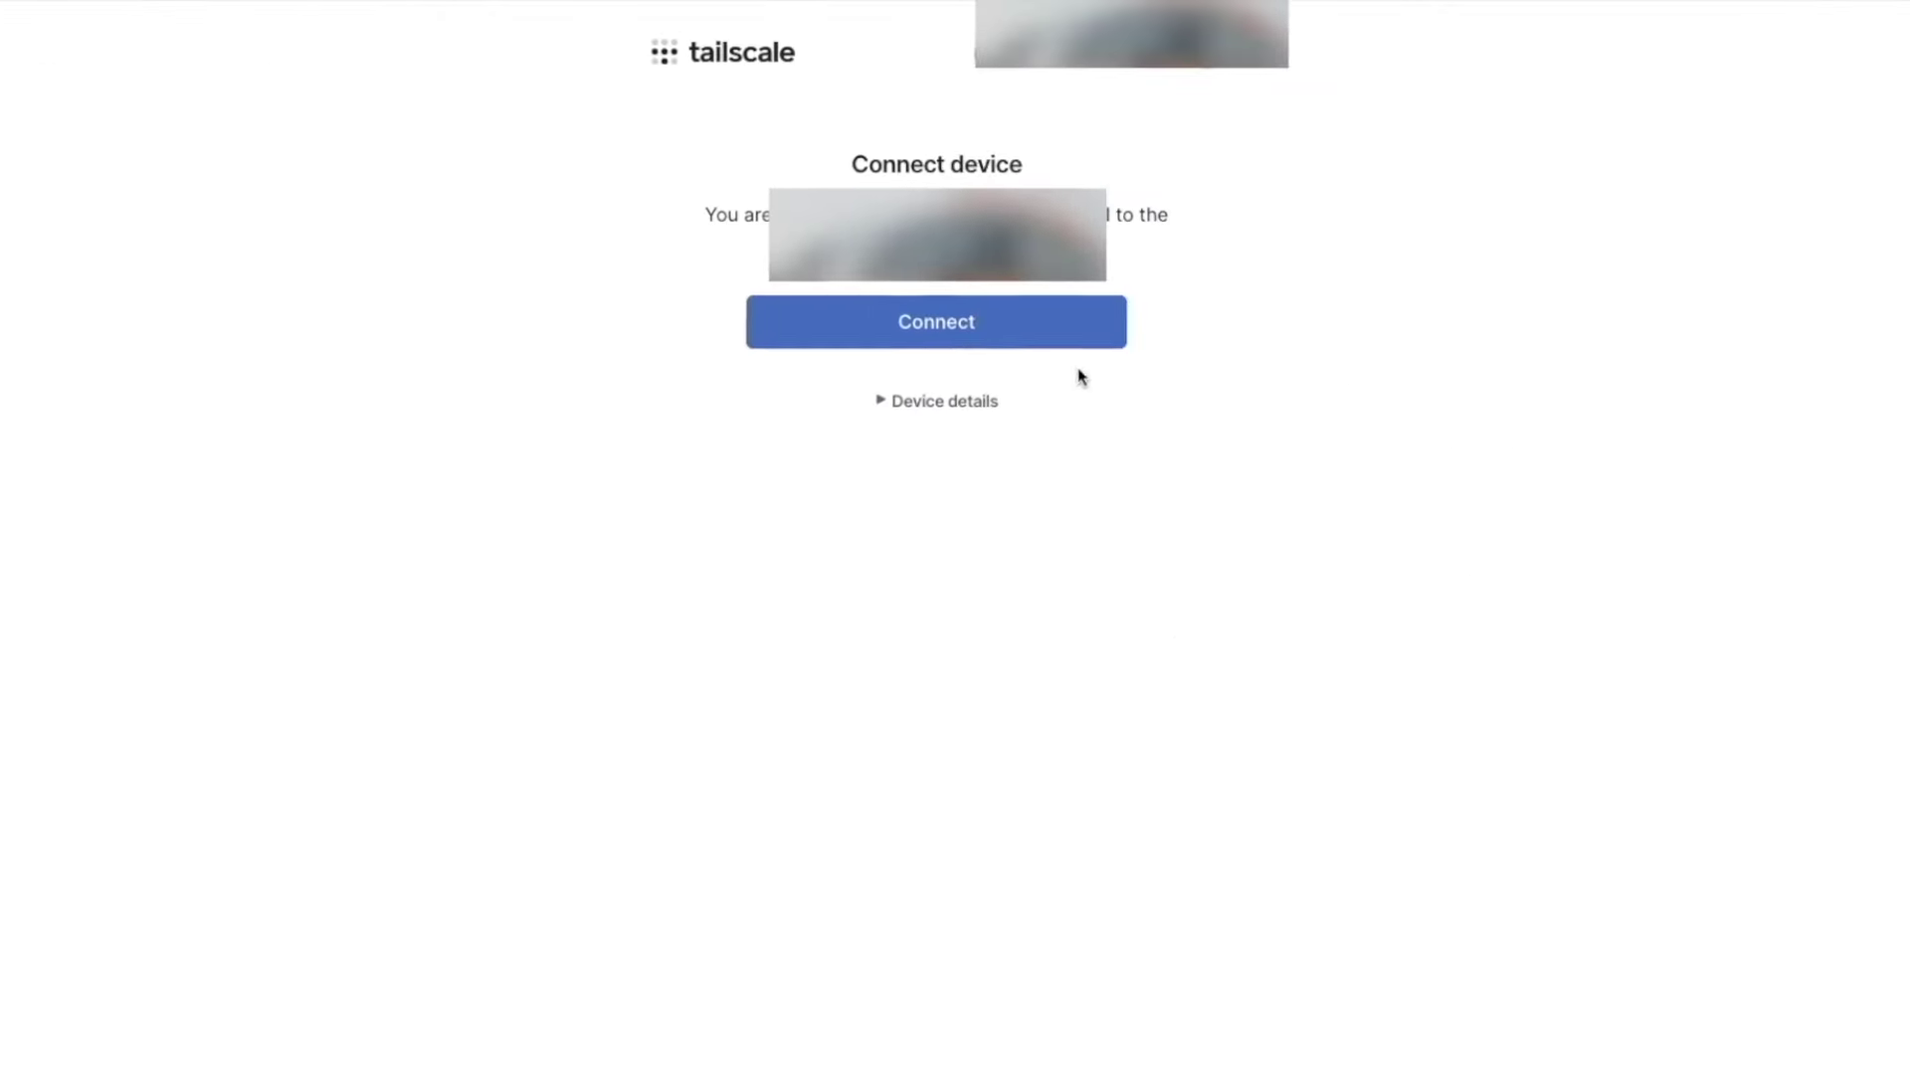
{"action": "left_click", "coordinate": [995, 323]}
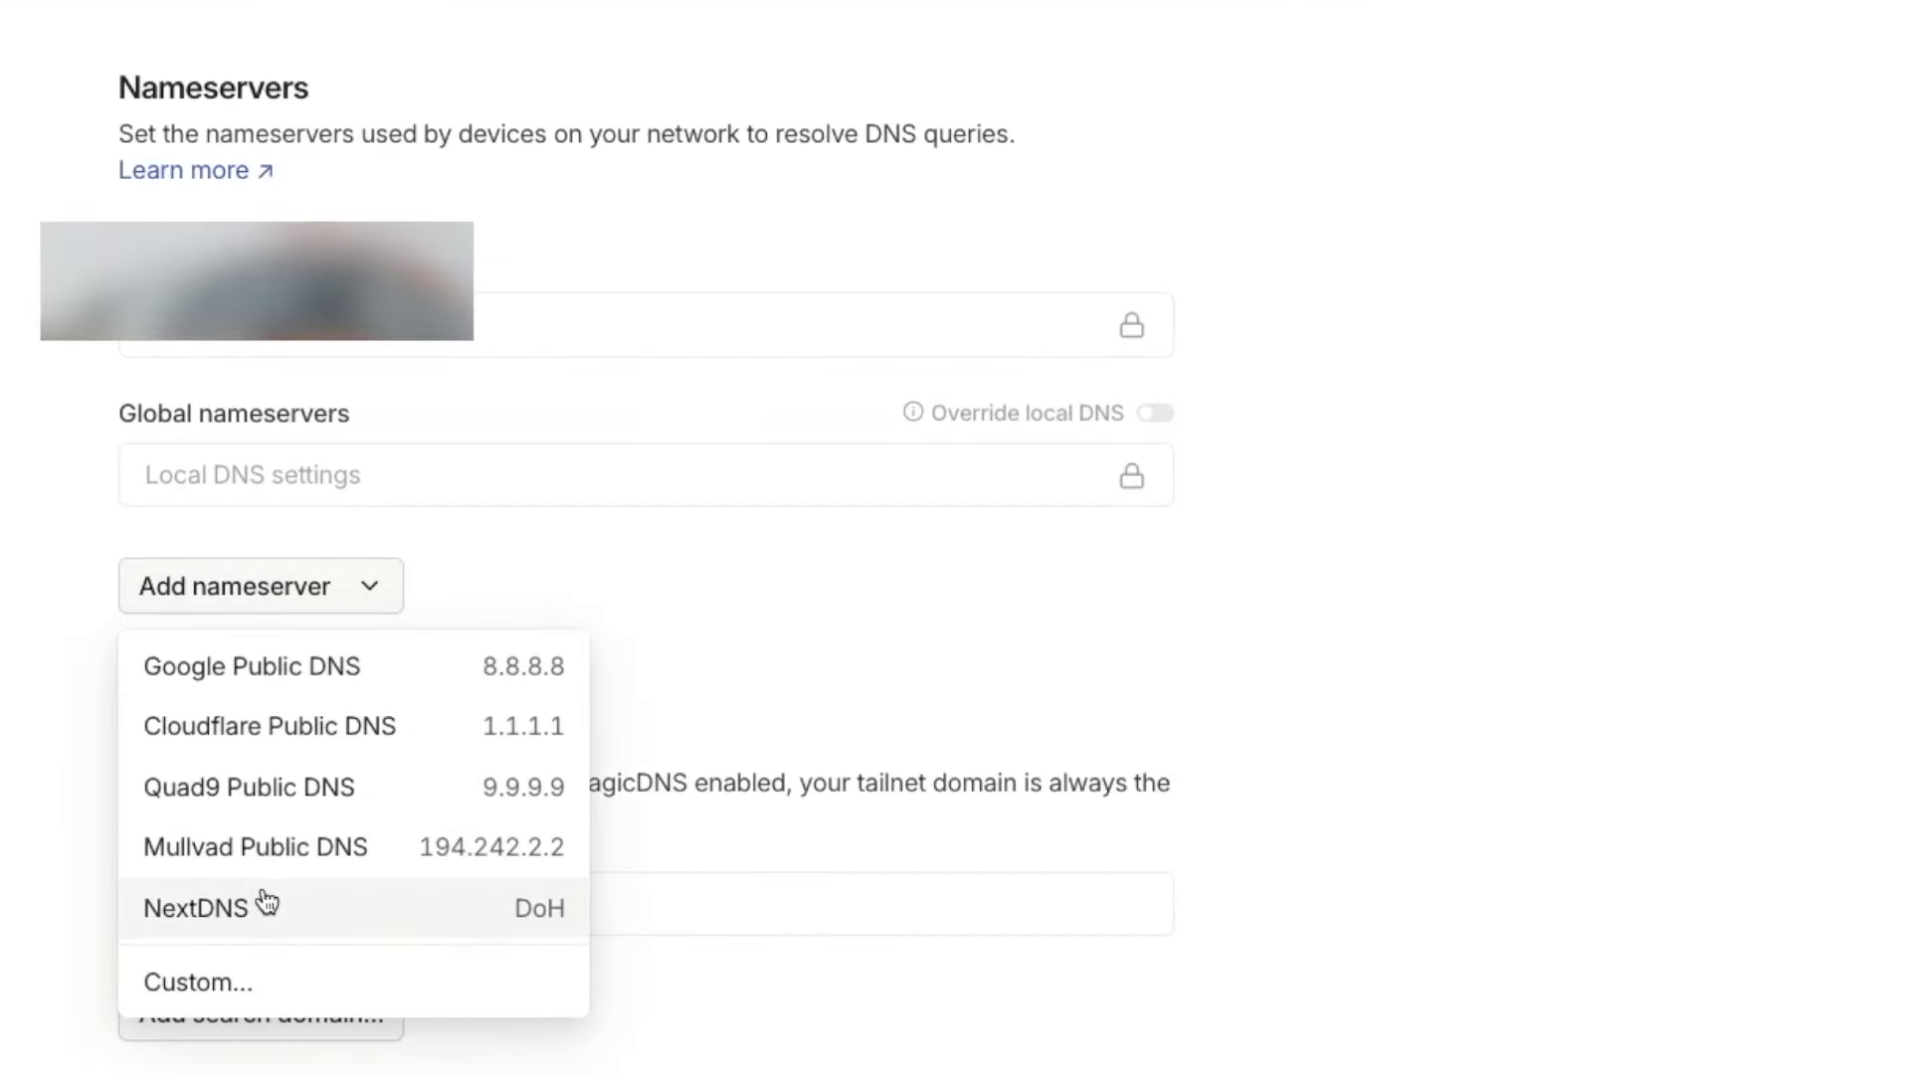
Add a custom nameserver restricted to a domain, entering its IP beginning 192.16.
{"action": "left_click", "coordinate": [194, 982]}
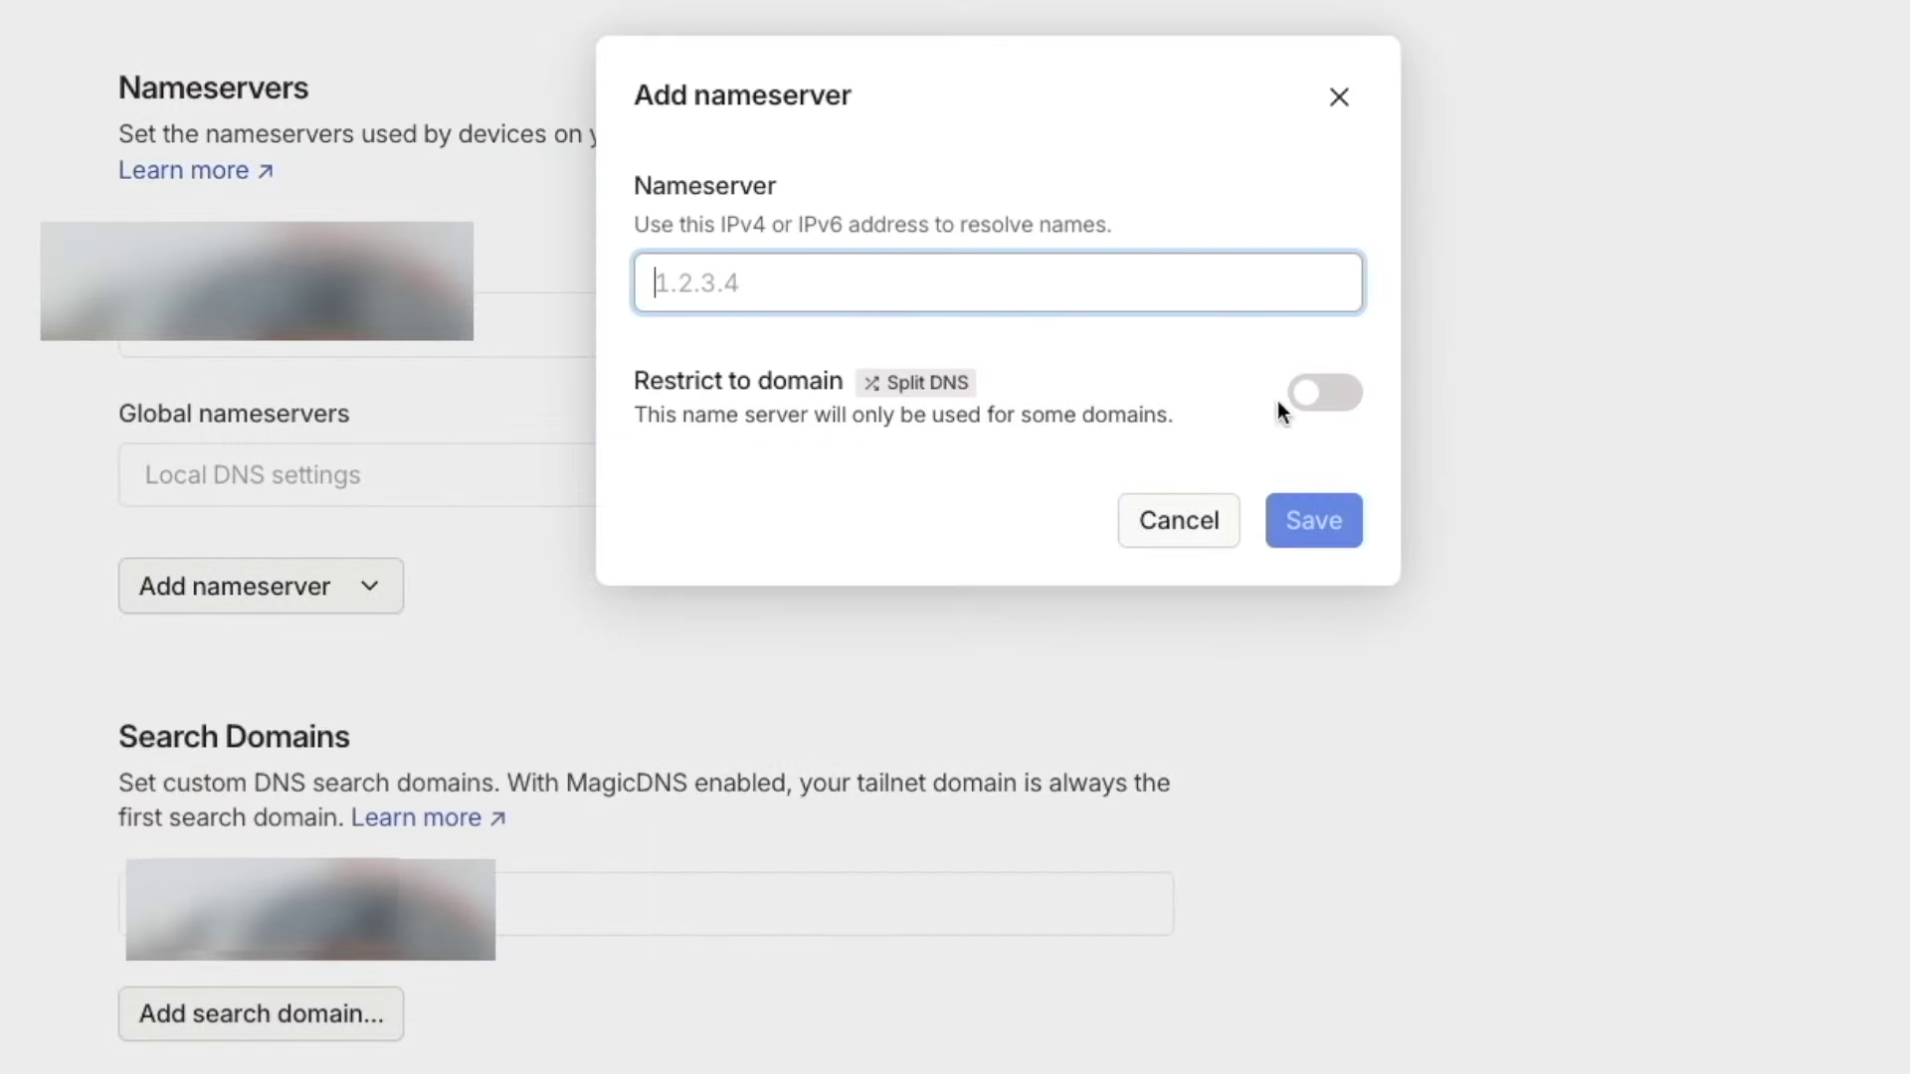
{"action": "left_click", "coordinate": [1303, 394]}
{"action": "left_click", "coordinate": [858, 541]}
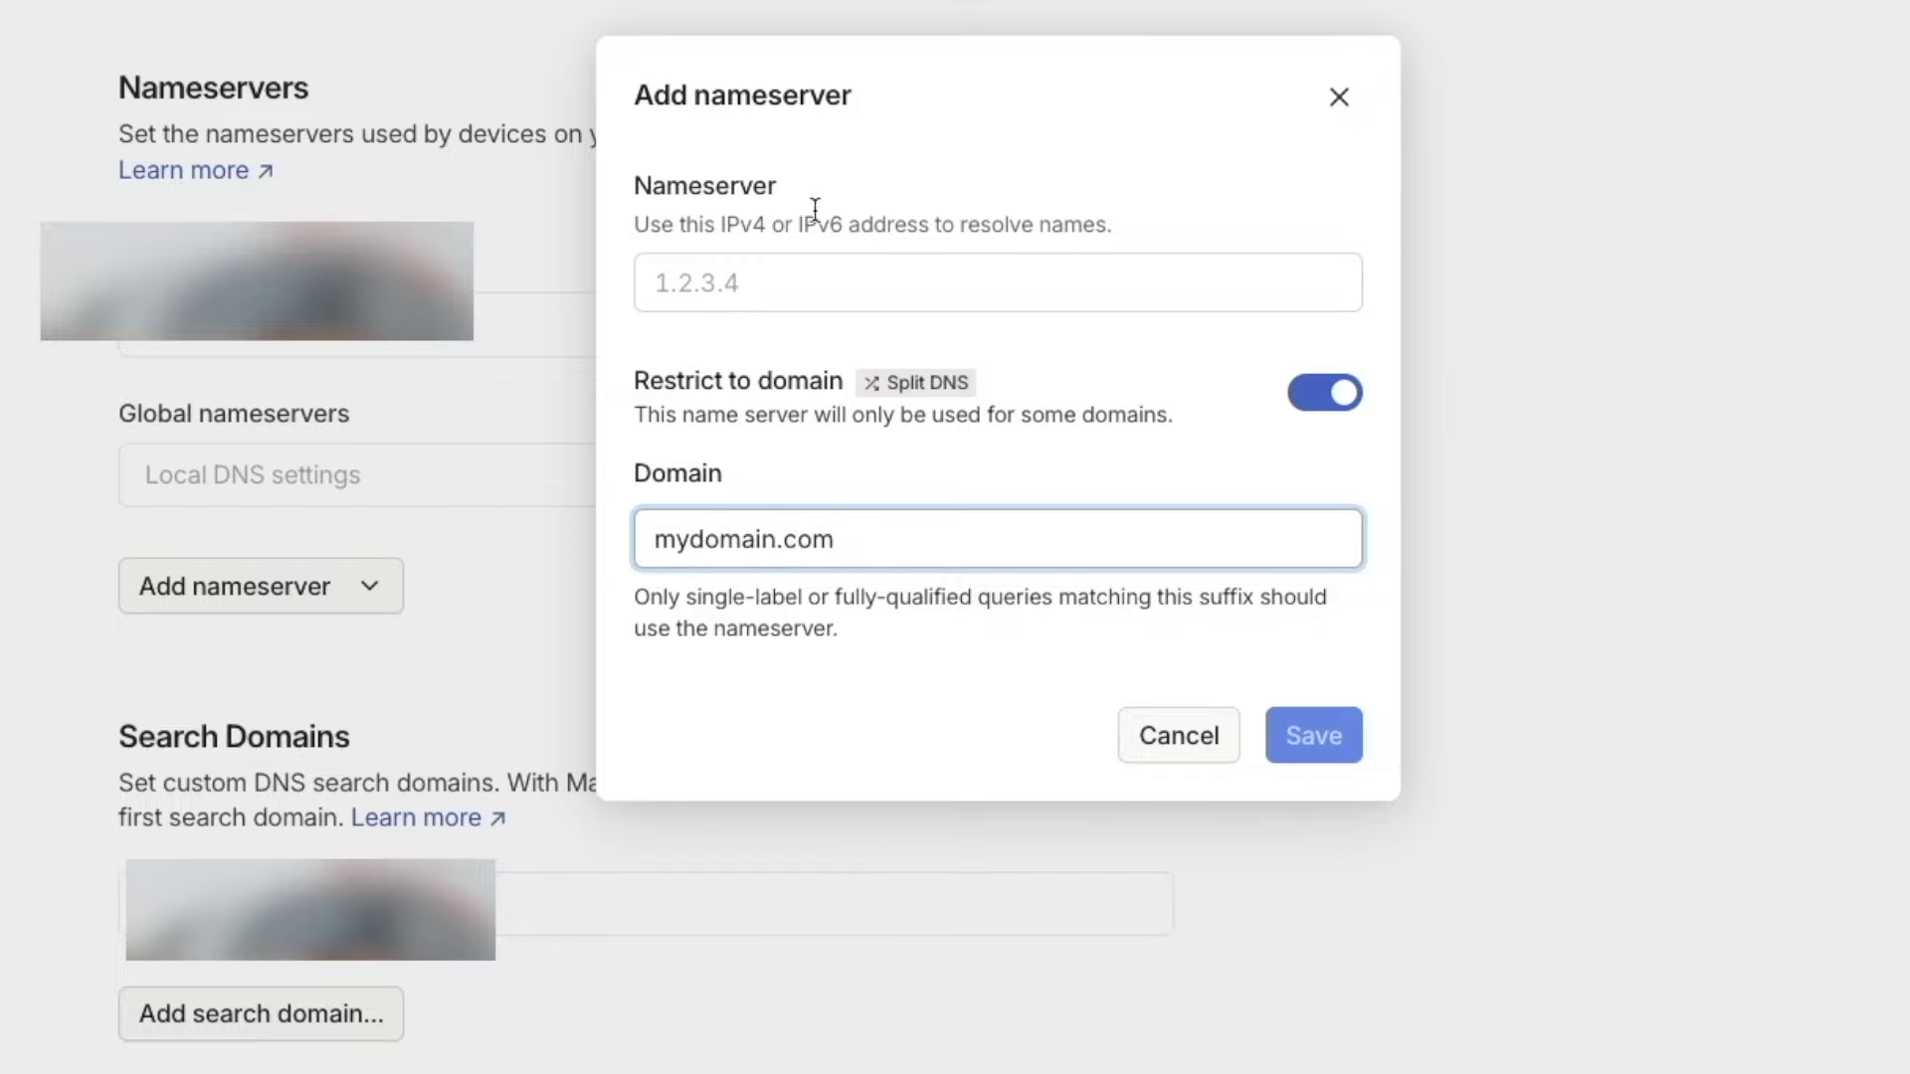
{"action": "left_click", "coordinate": [785, 279]}
{"action": "type", "text": "192.16"}
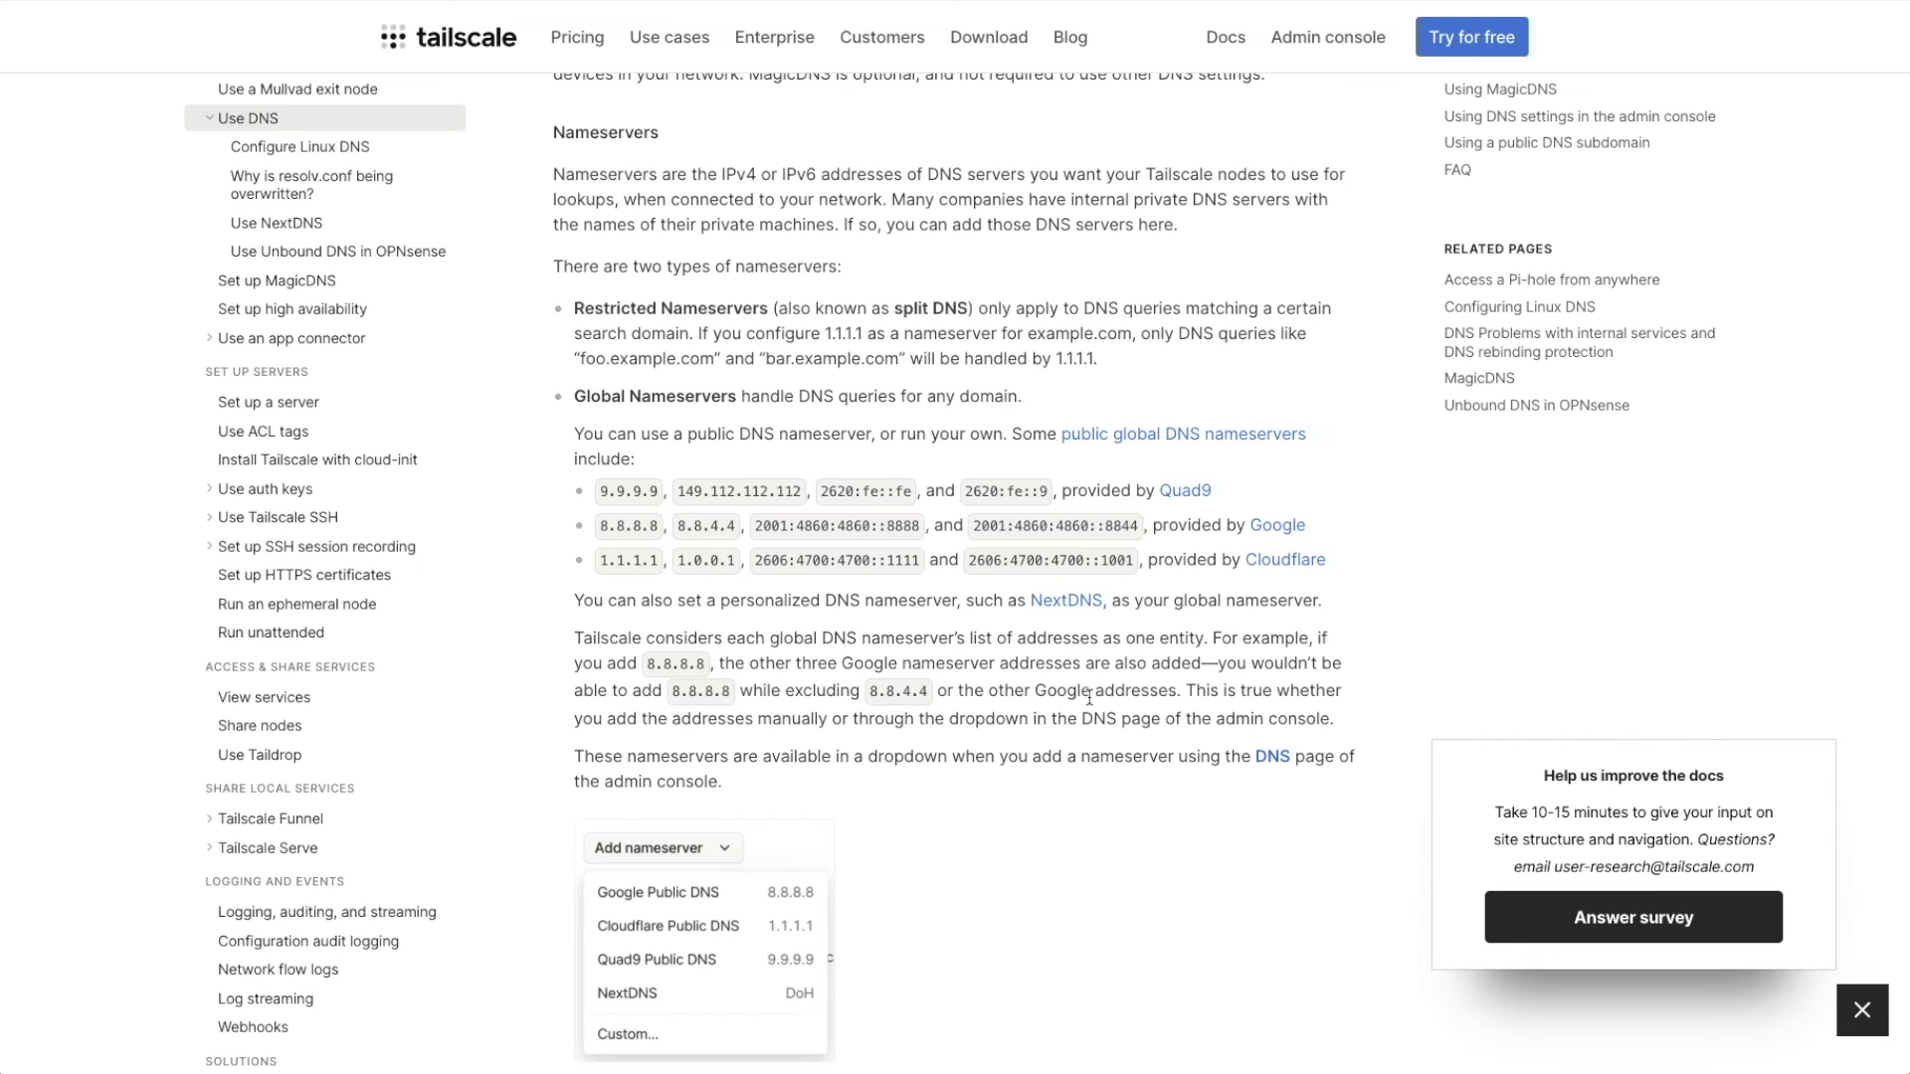
{"action": "scroll", "coordinate": [1088, 699], "scroll_direction": "down", "scroll_amount": 10}
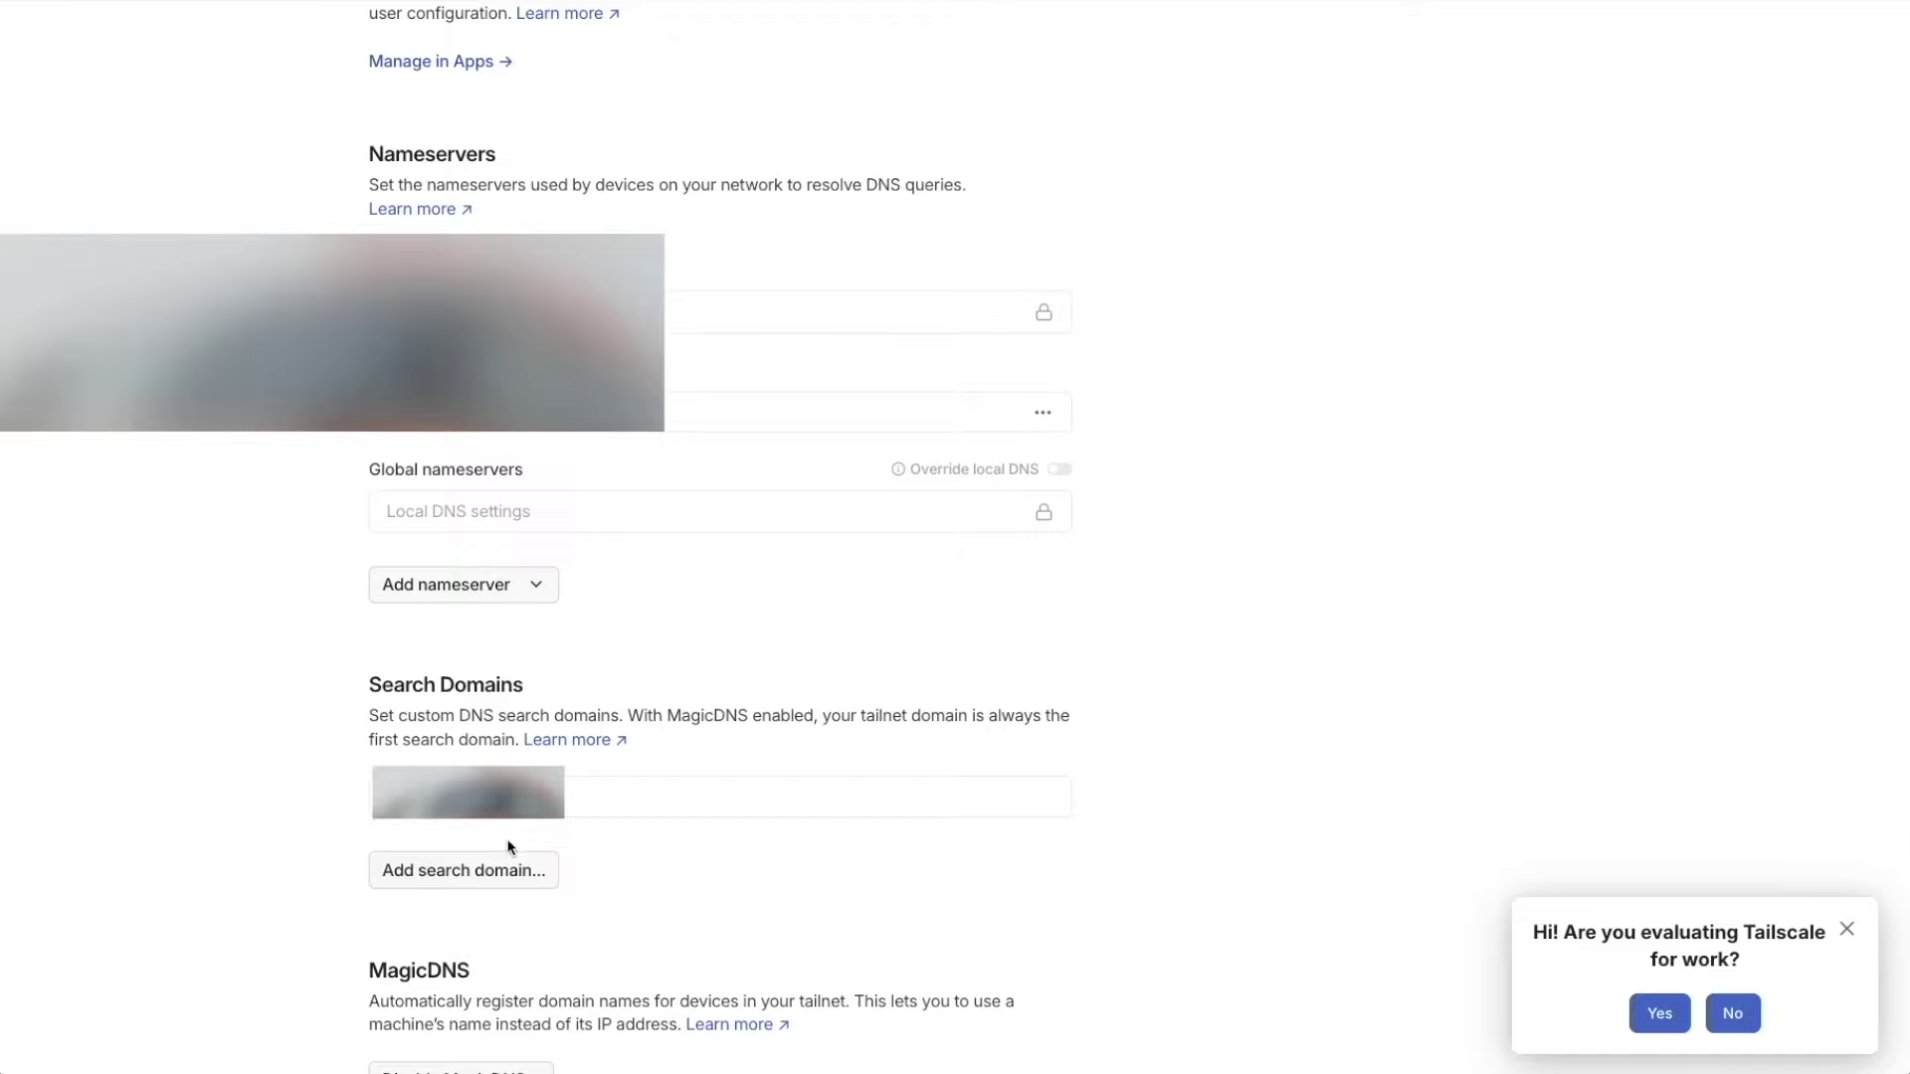
Paste in a new search domain and add it to the list.
{"action": "left_click", "coordinate": [464, 870]}
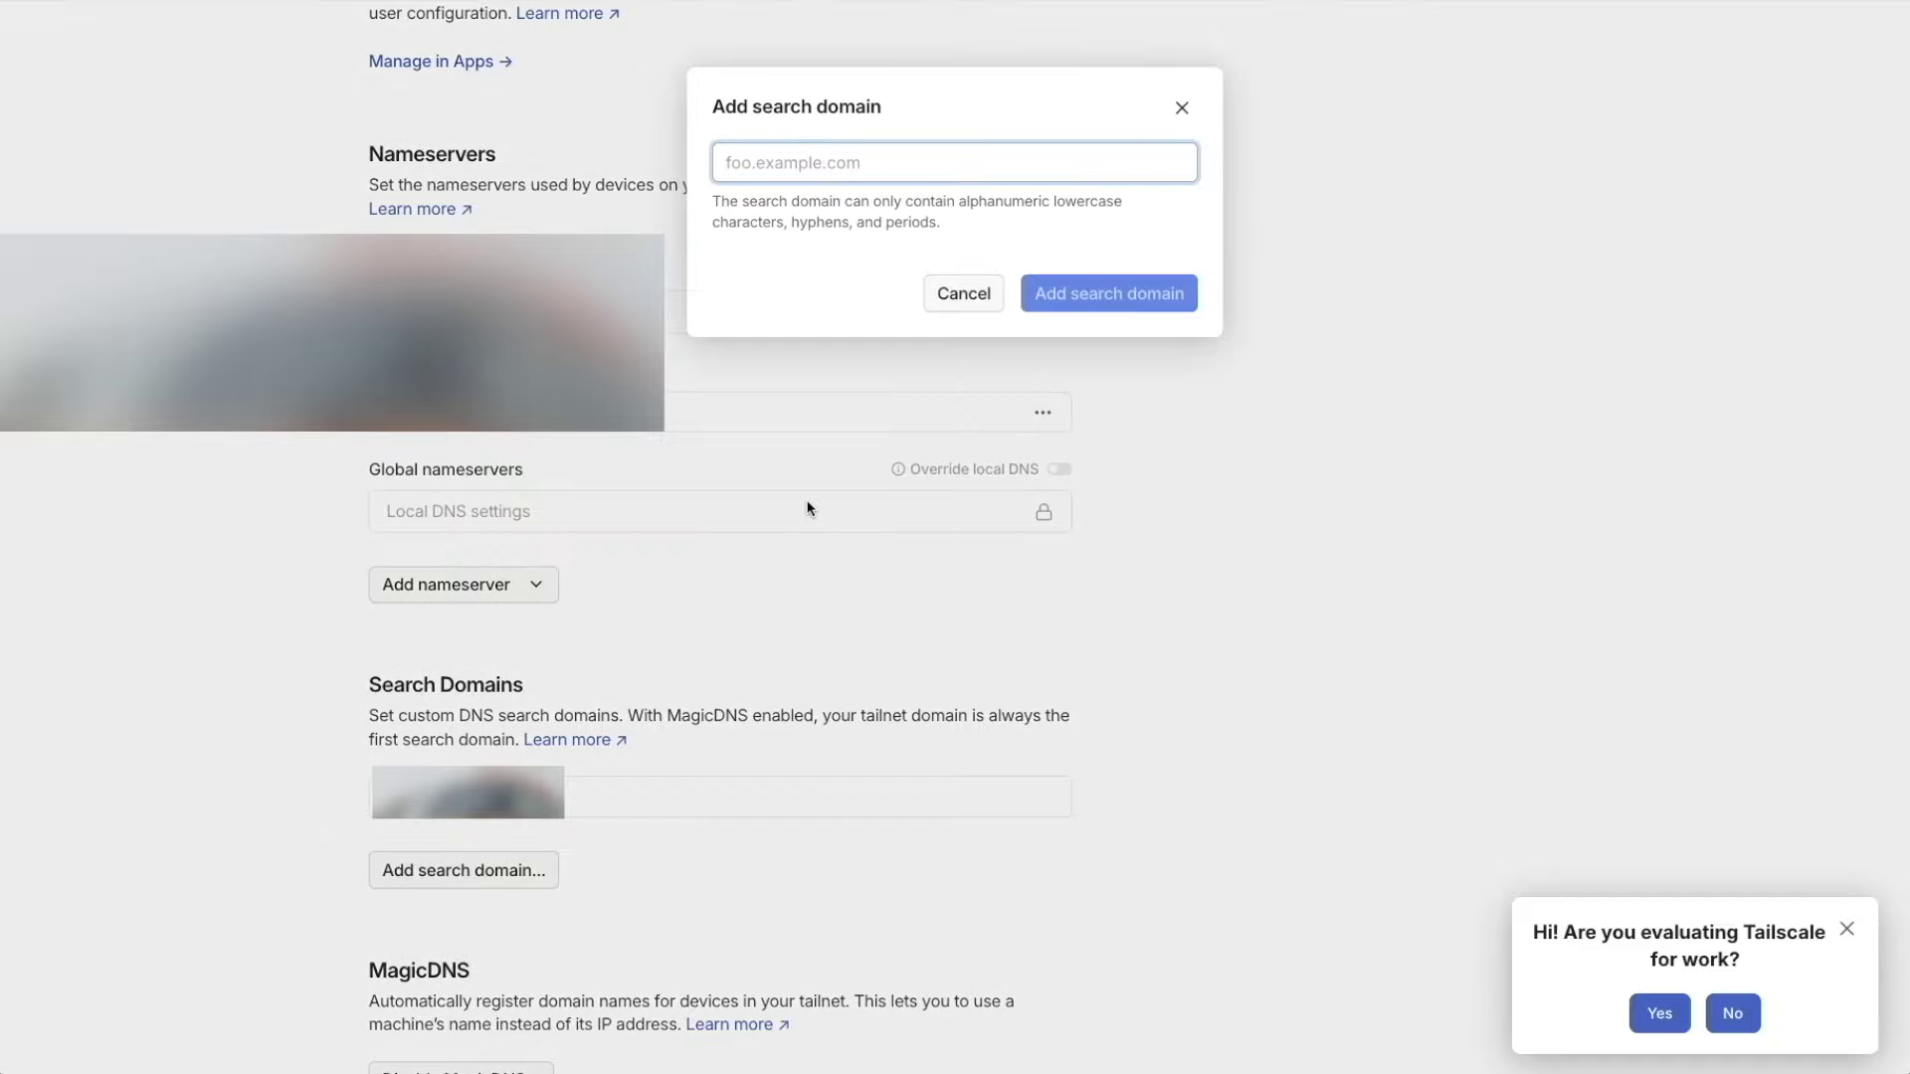
{"action": "key", "text": "ctrl+v"}
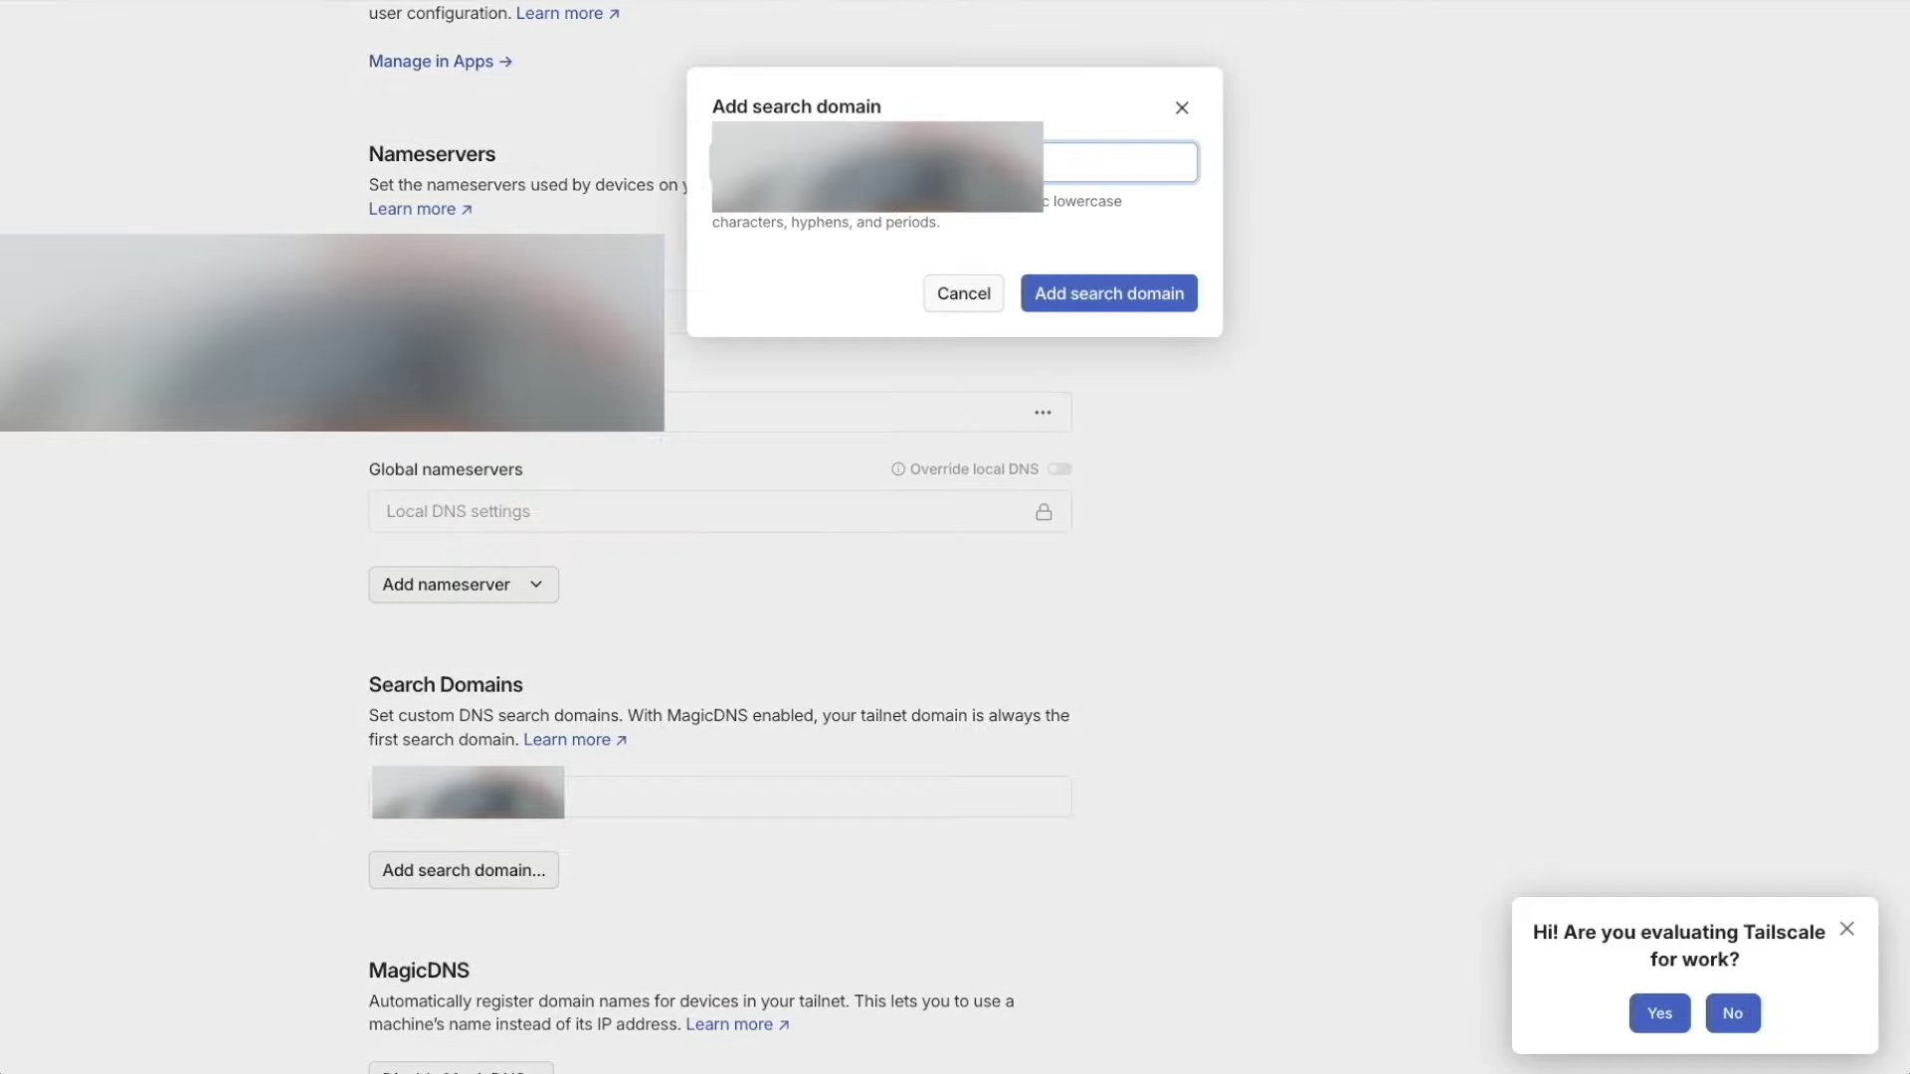
{"action": "left_click", "coordinate": [1078, 290]}
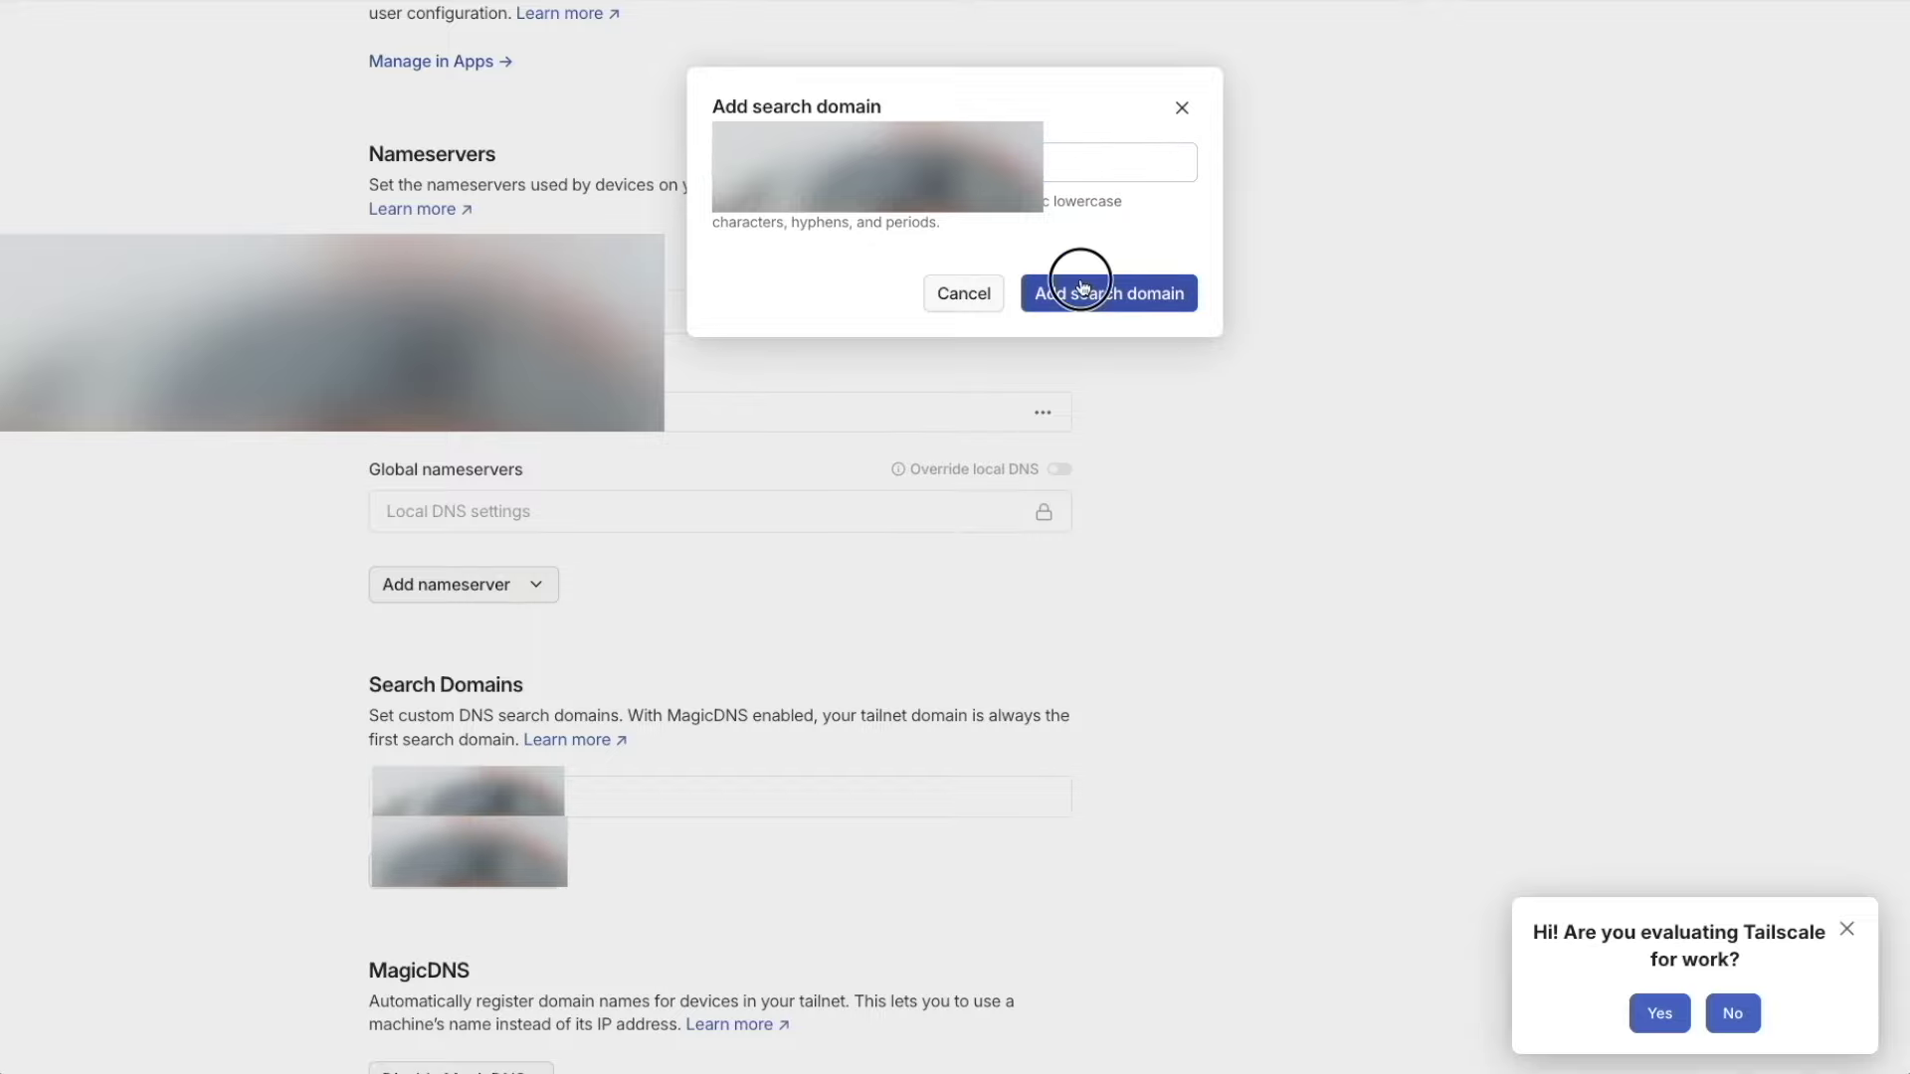
Disable MagicDNS and confirm.
{"action": "scroll", "coordinate": [443, 693], "scroll_direction": "down", "scroll_amount": 4}
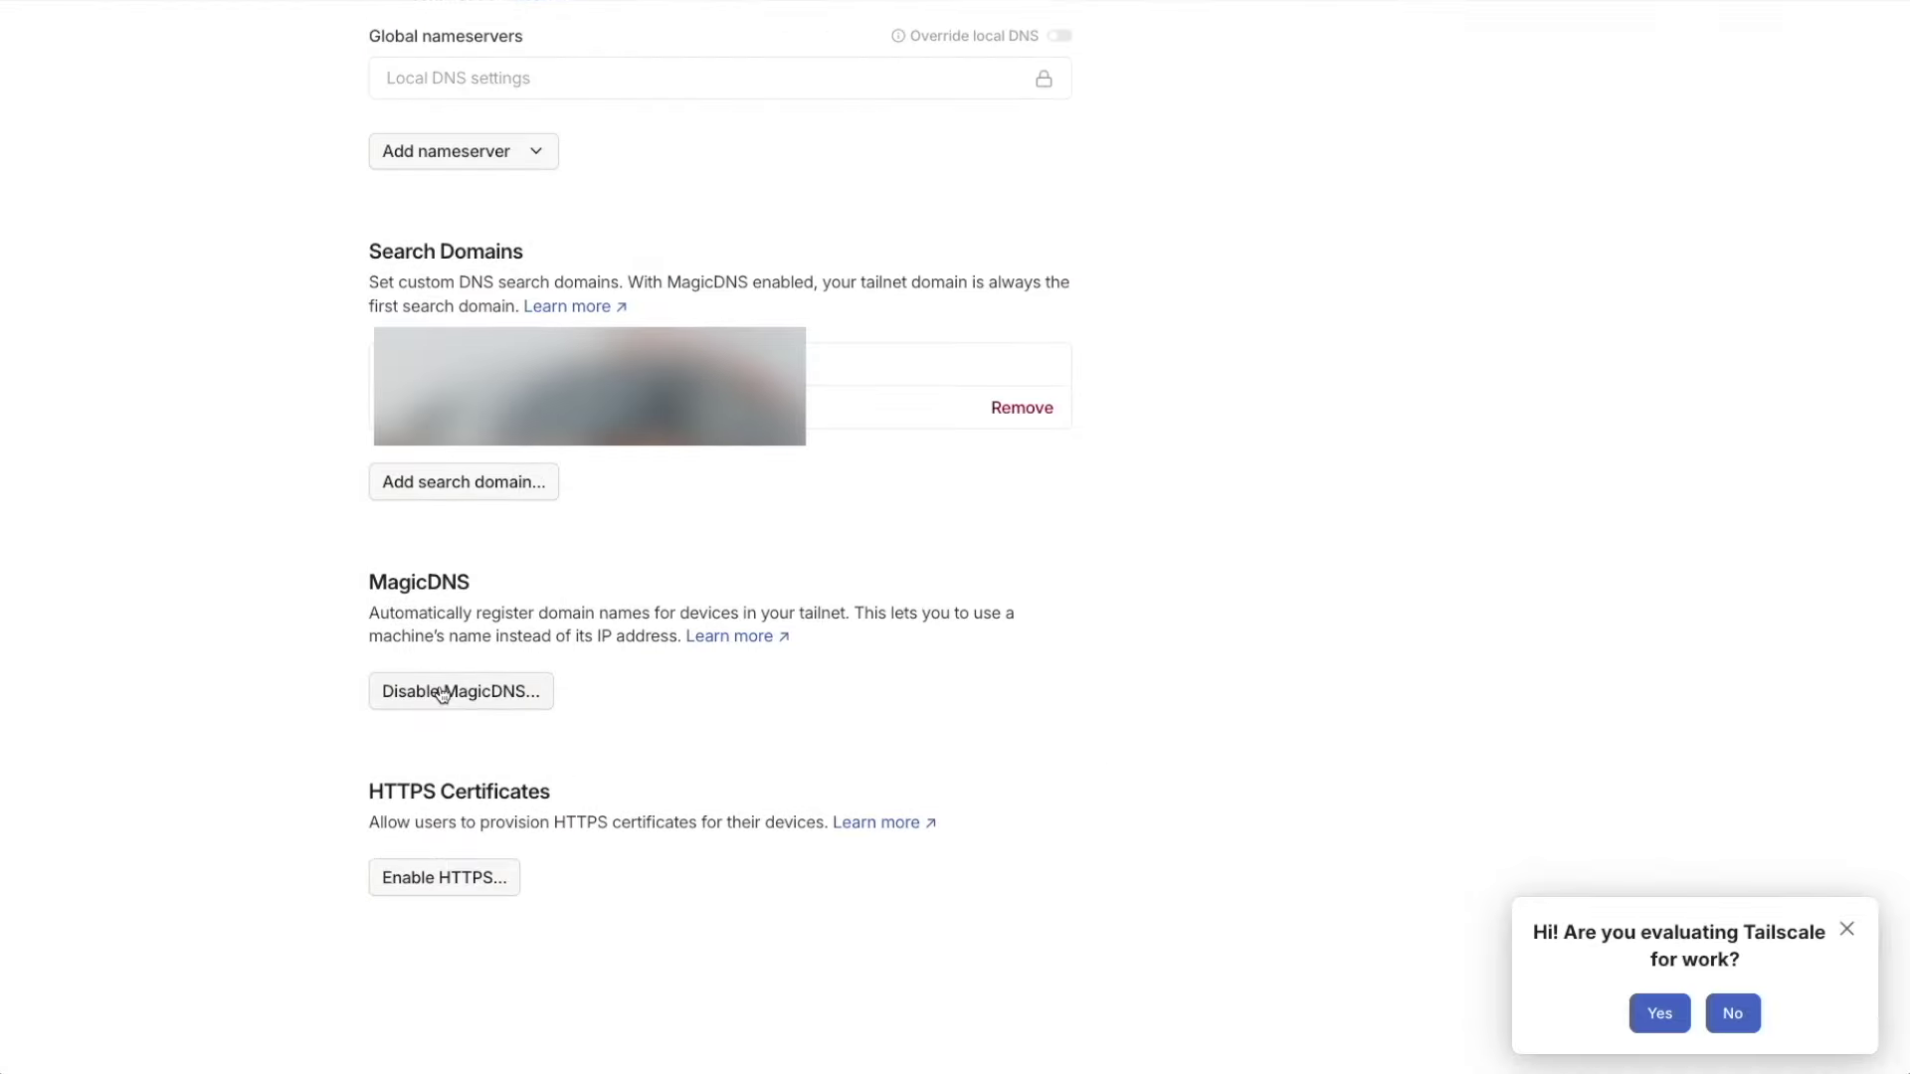
{"action": "left_click", "coordinate": [443, 695]}
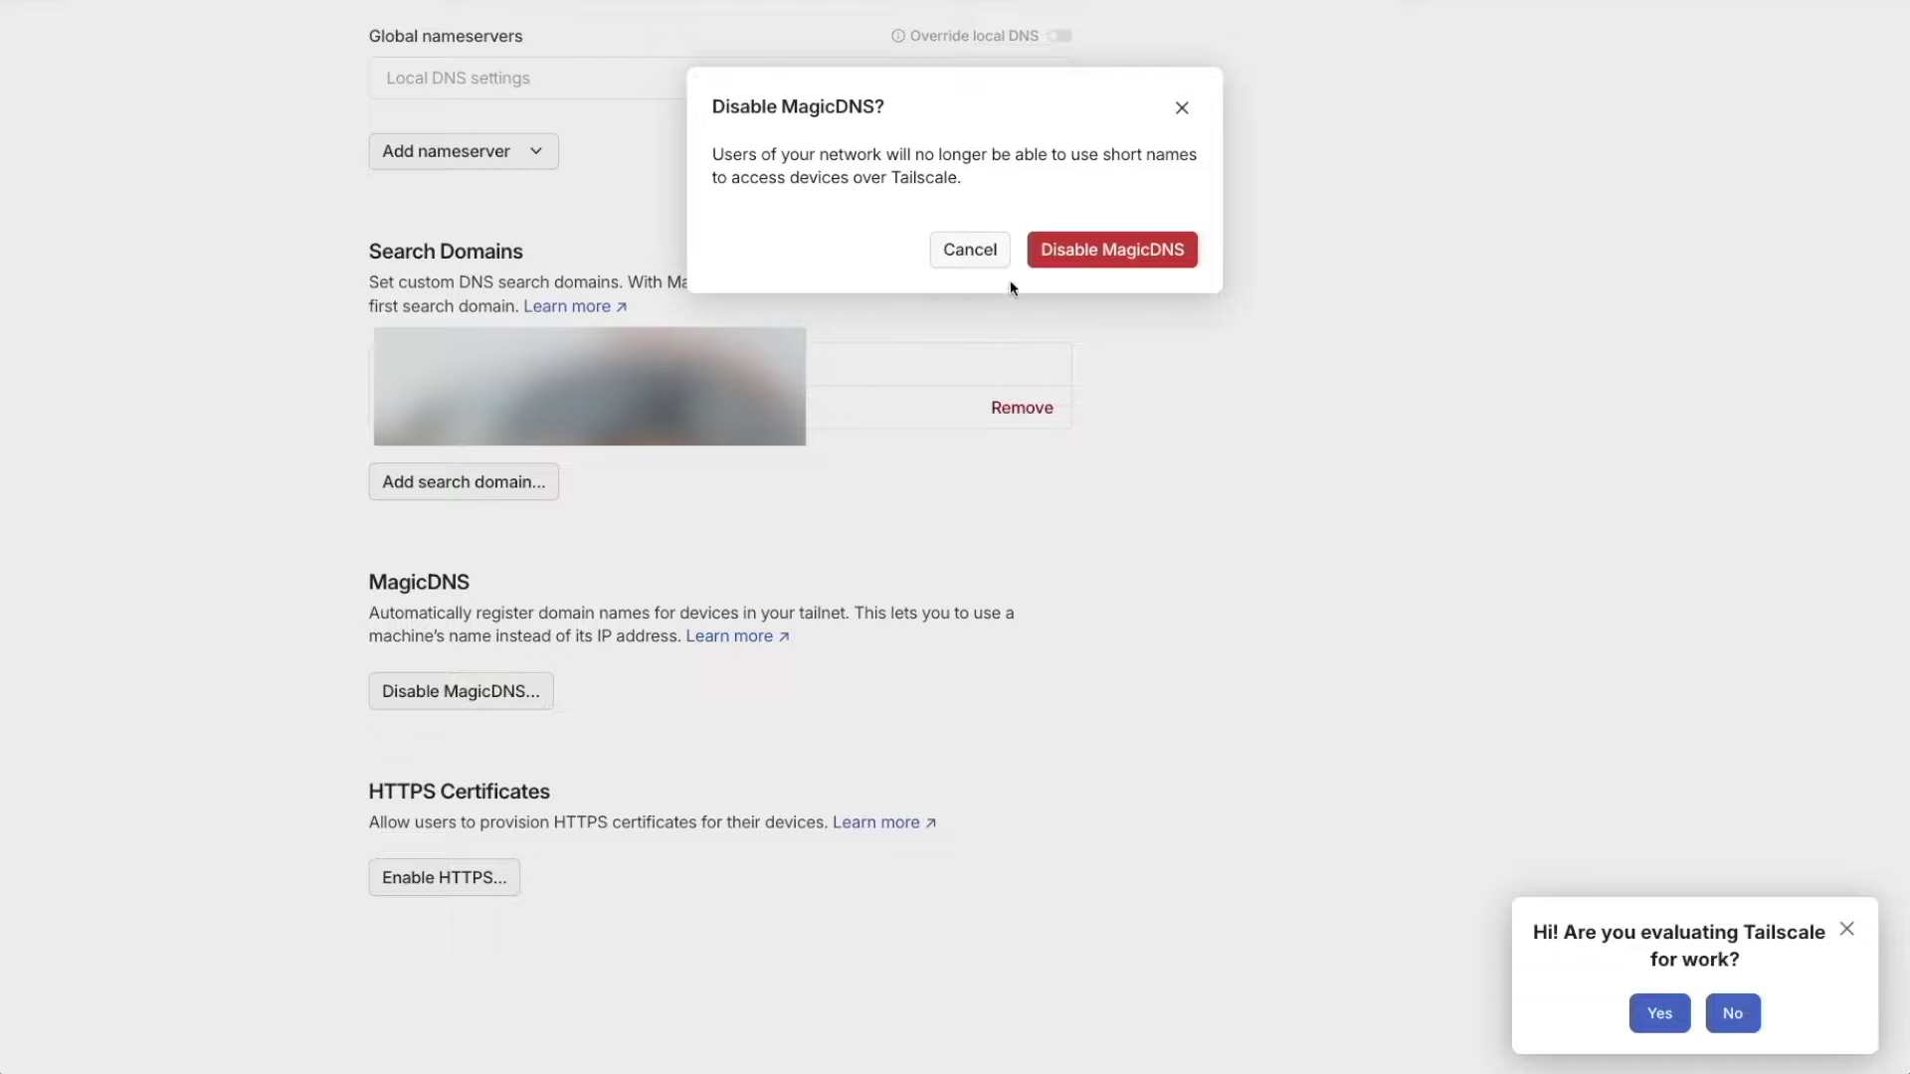
{"action": "left_click", "coordinate": [1135, 254]}
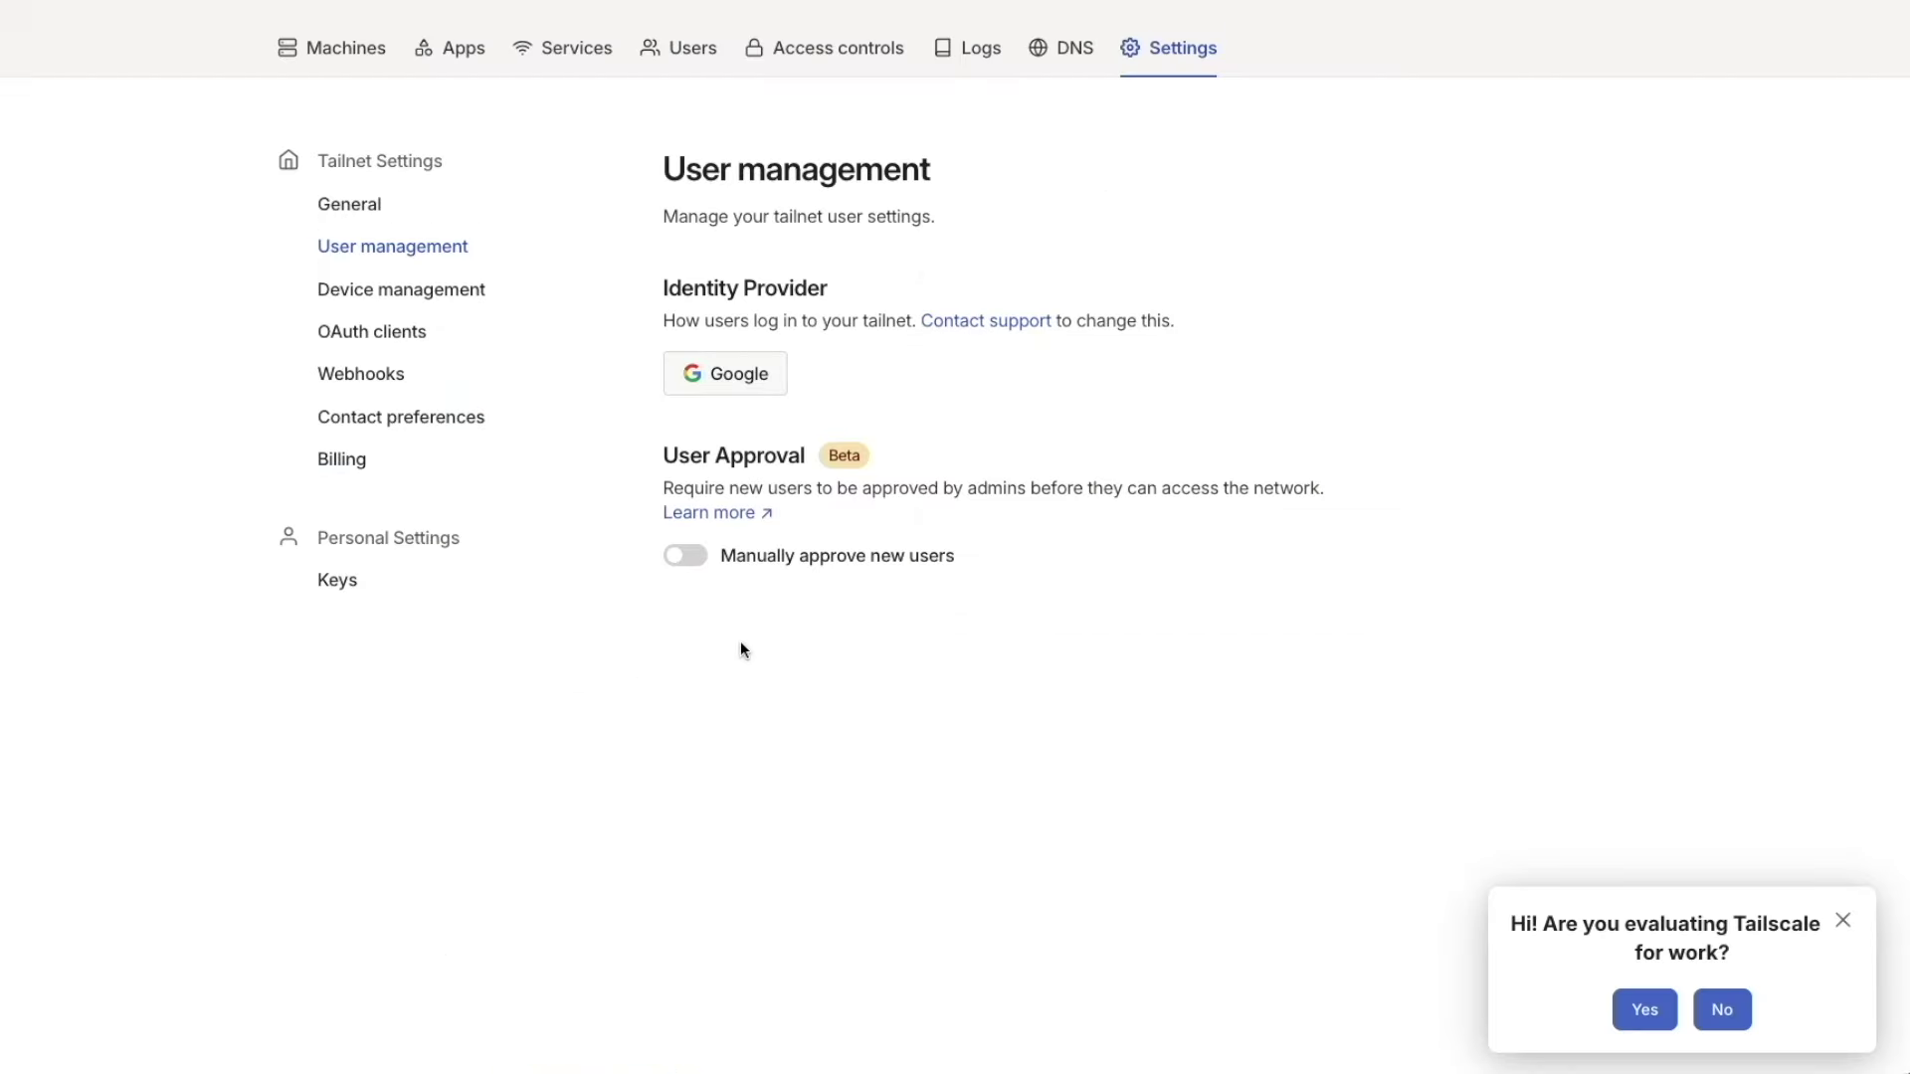
Require manual approval for new users and, under Device management, for new devices.
{"action": "left_click", "coordinate": [685, 557]}
{"action": "left_click", "coordinate": [391, 298]}
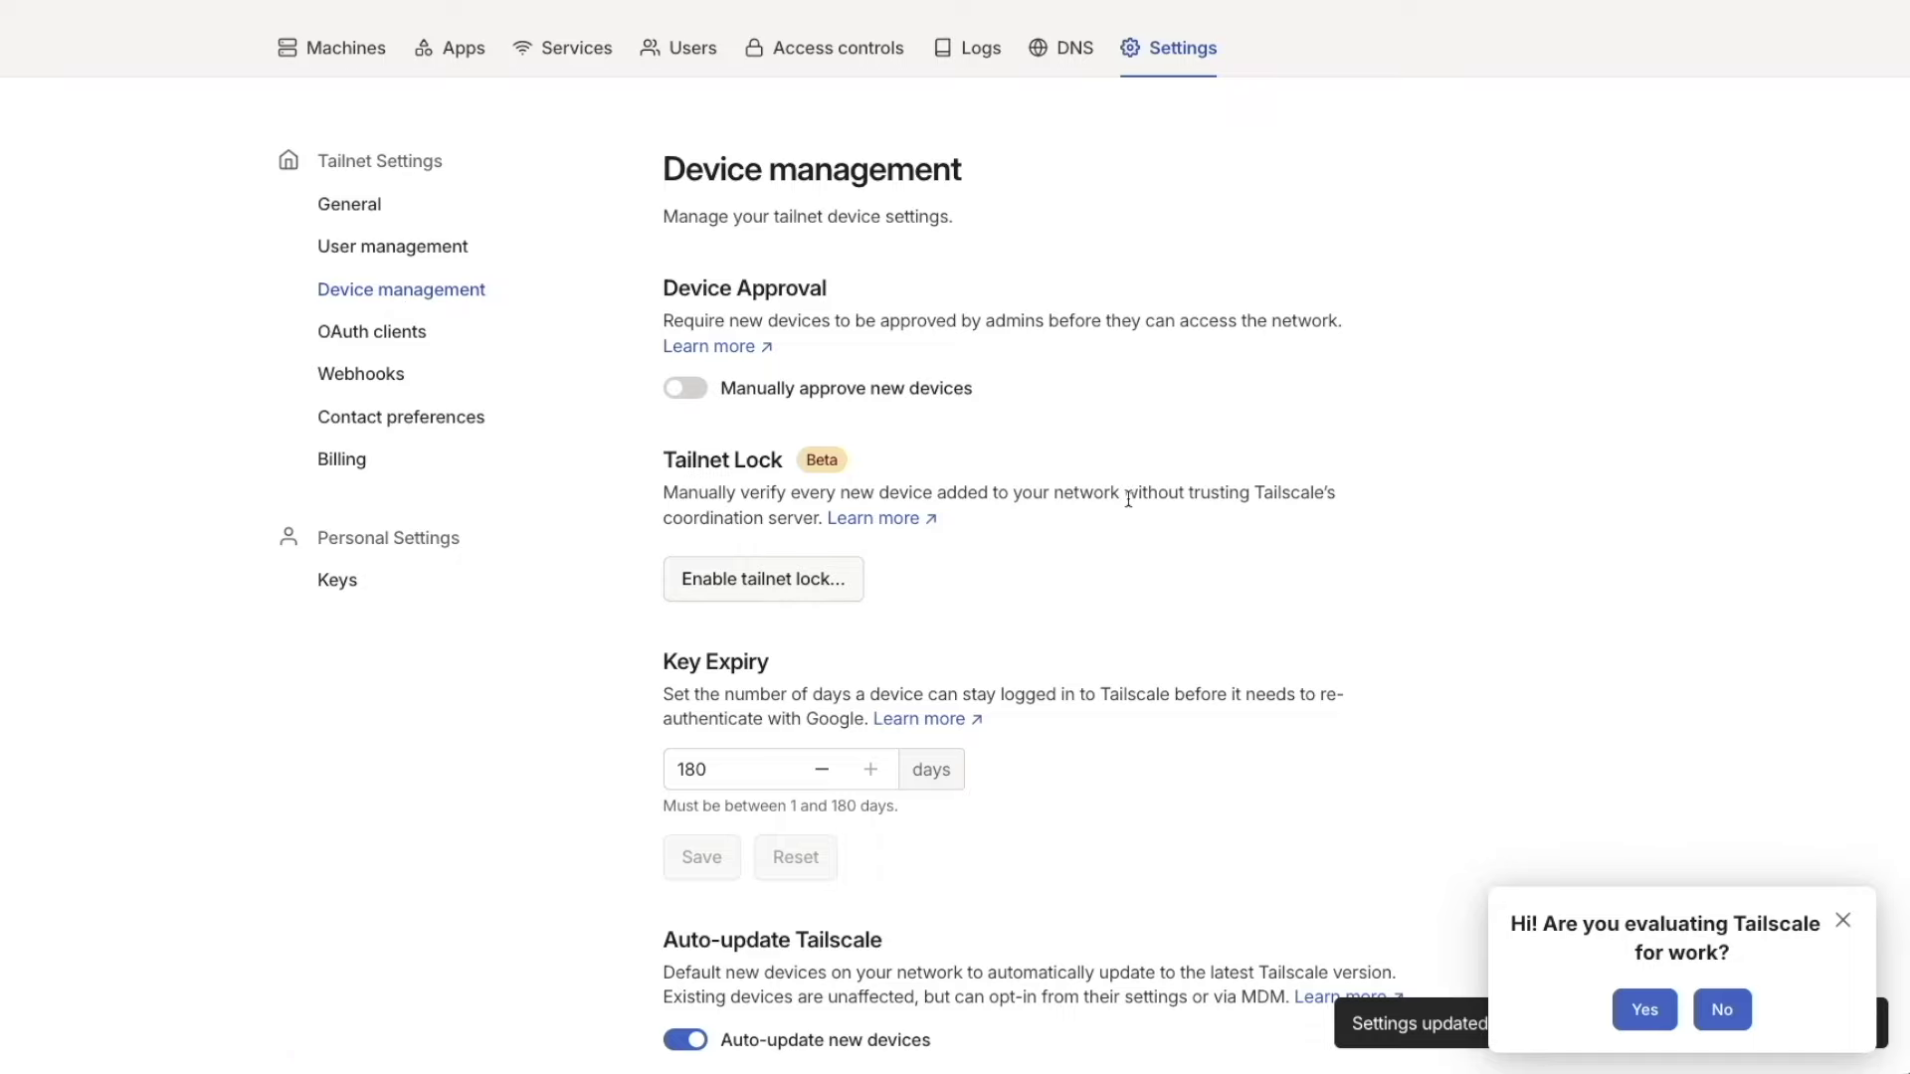
{"action": "left_click", "coordinate": [751, 396]}
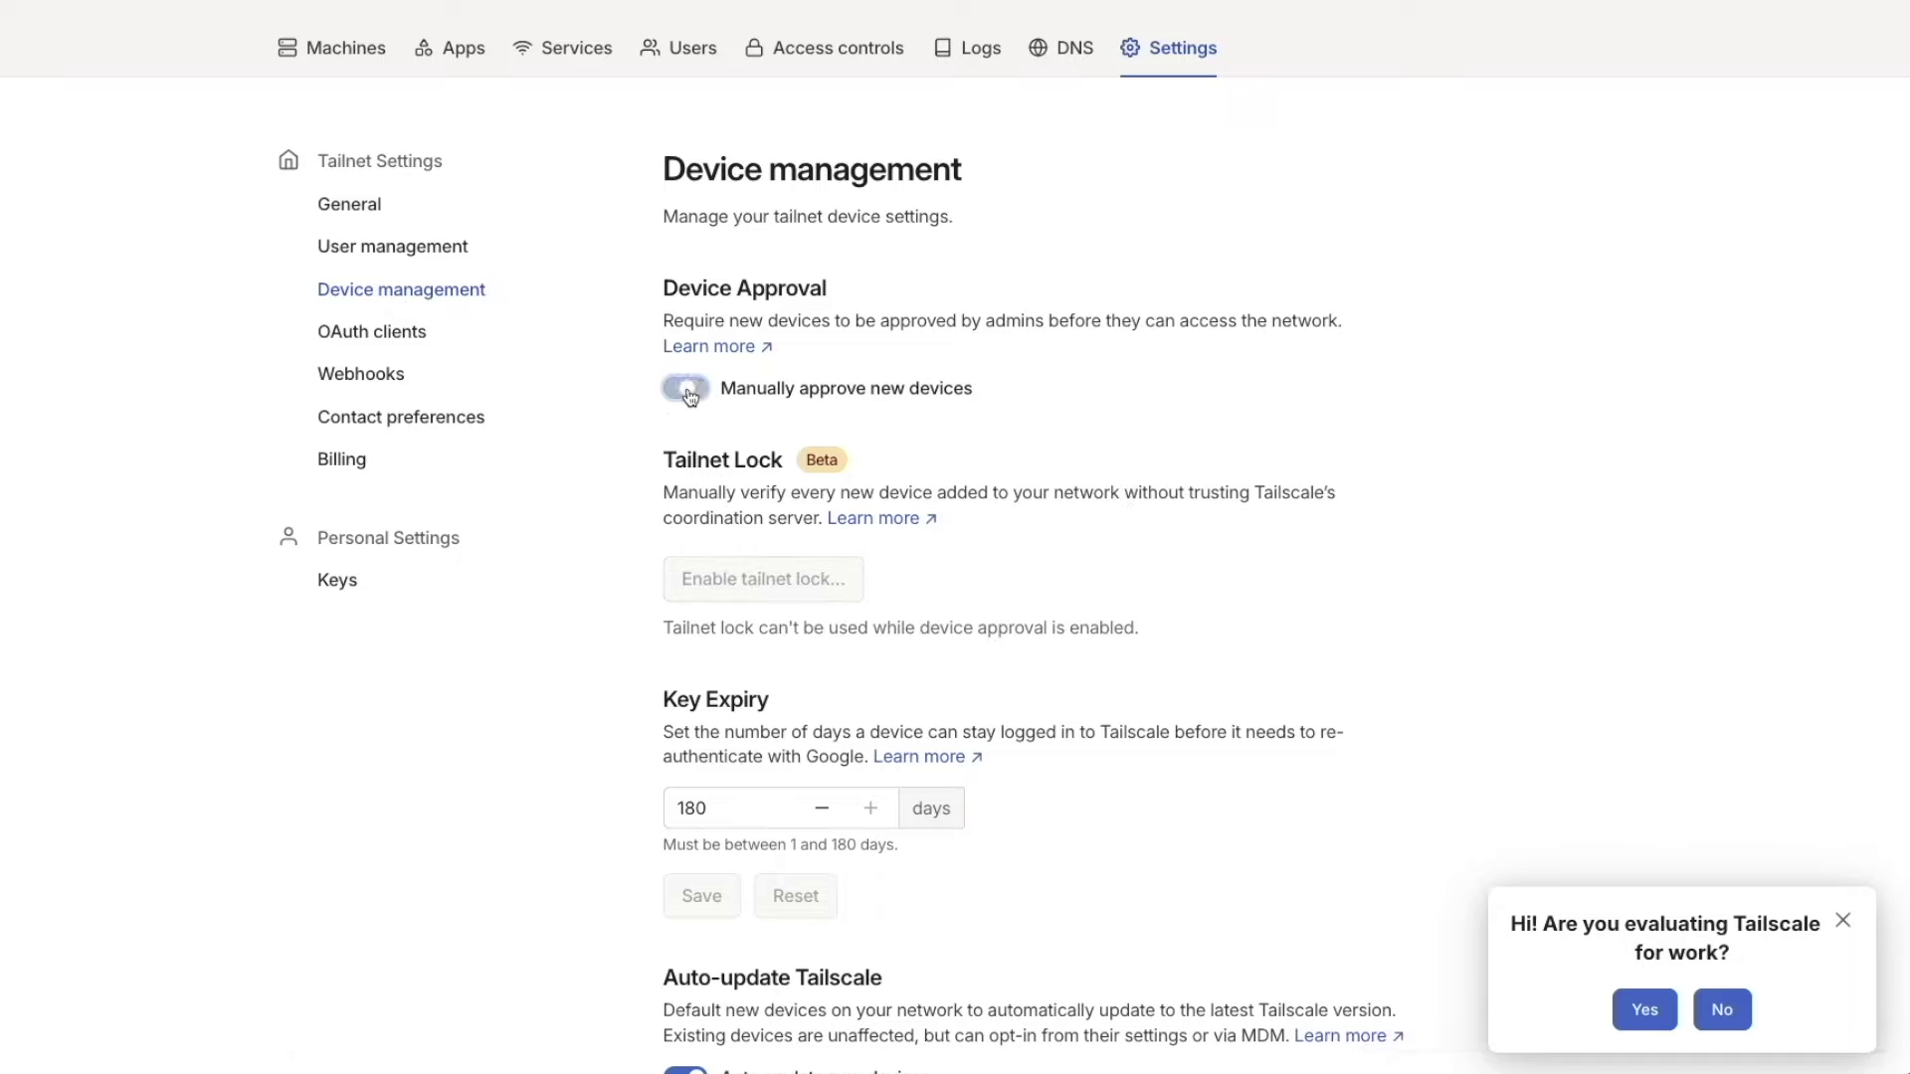
{"action": "scroll", "coordinate": [1206, 587], "scroll_direction": "down", "scroll_amount": 2}
{"action": "scroll", "coordinate": [1206, 586], "scroll_direction": "down", "scroll_amount": 1}
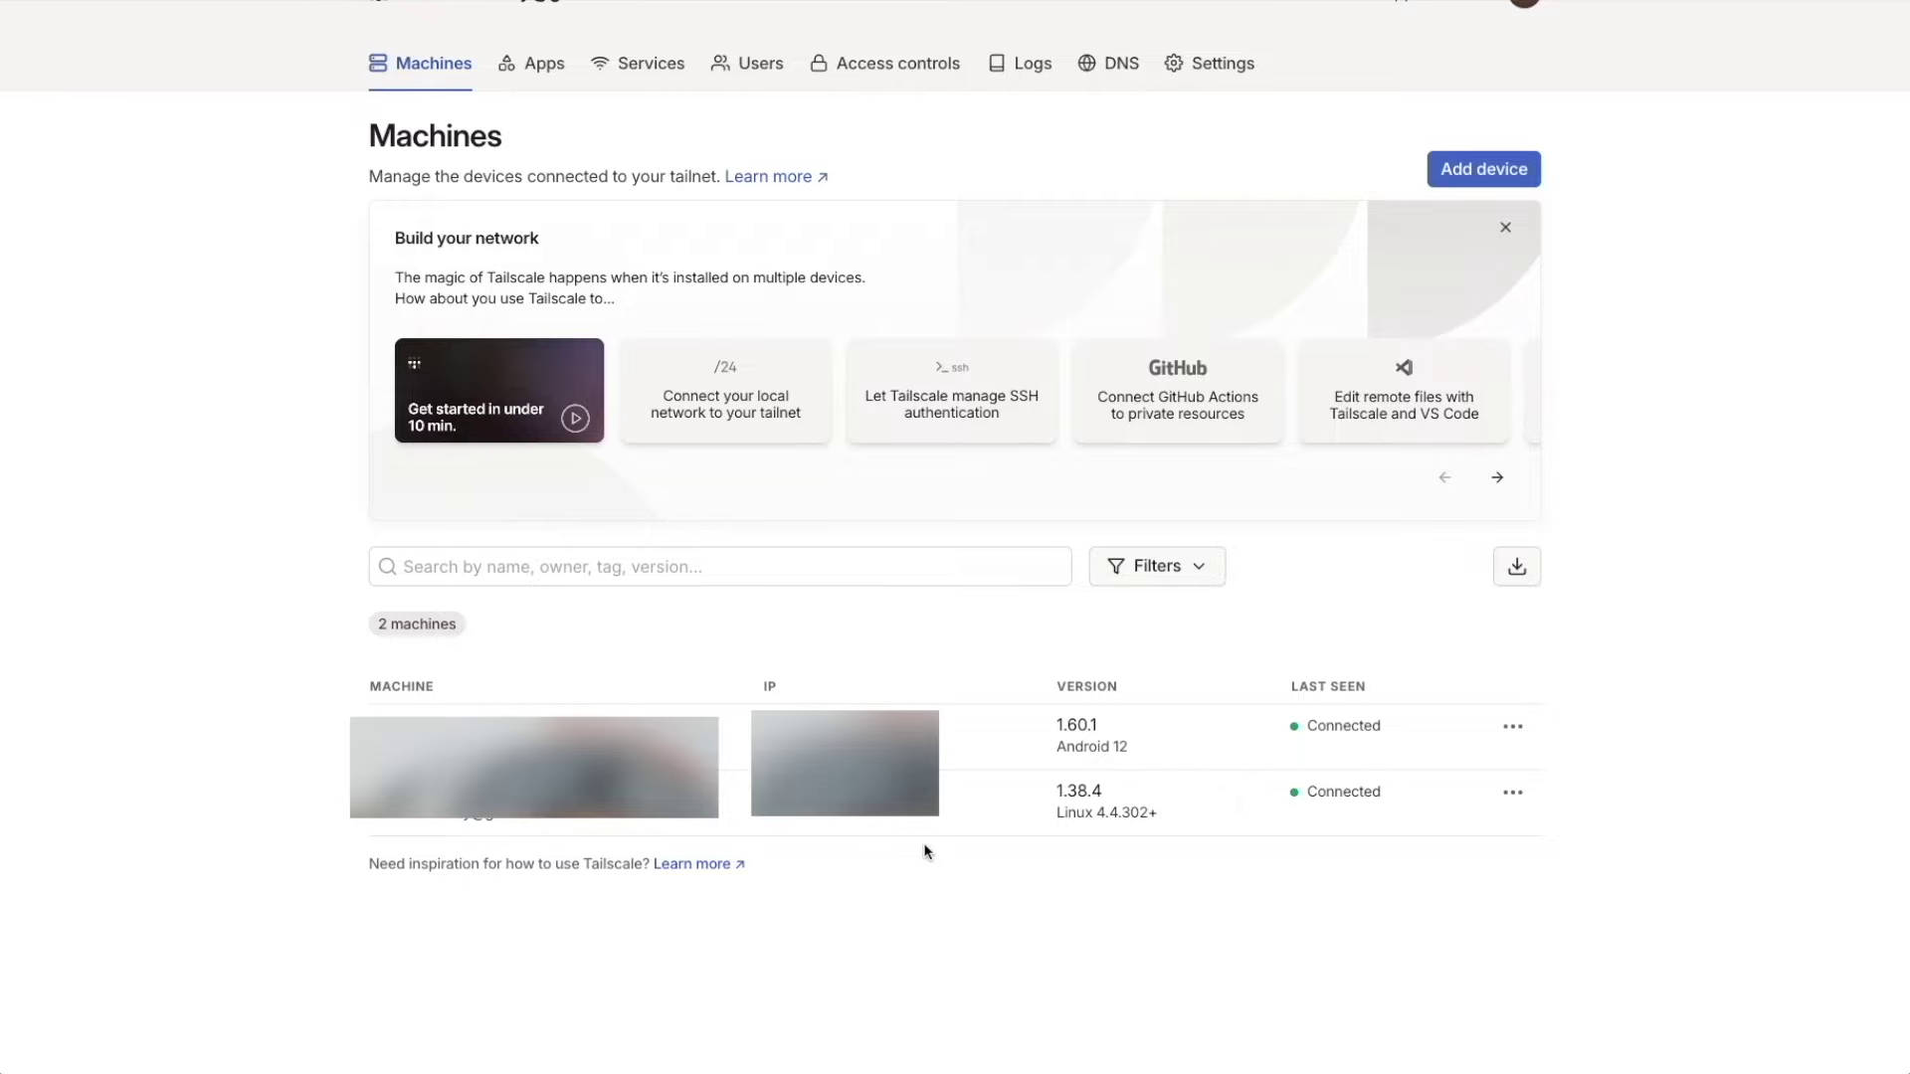
Open the 'Connect your local network to your tailnet' guide and read through to Step 3.
{"action": "left_click", "coordinate": [825, 354]}
{"action": "scroll", "coordinate": [1112, 505], "scroll_direction": "down", "scroll_amount": 6}
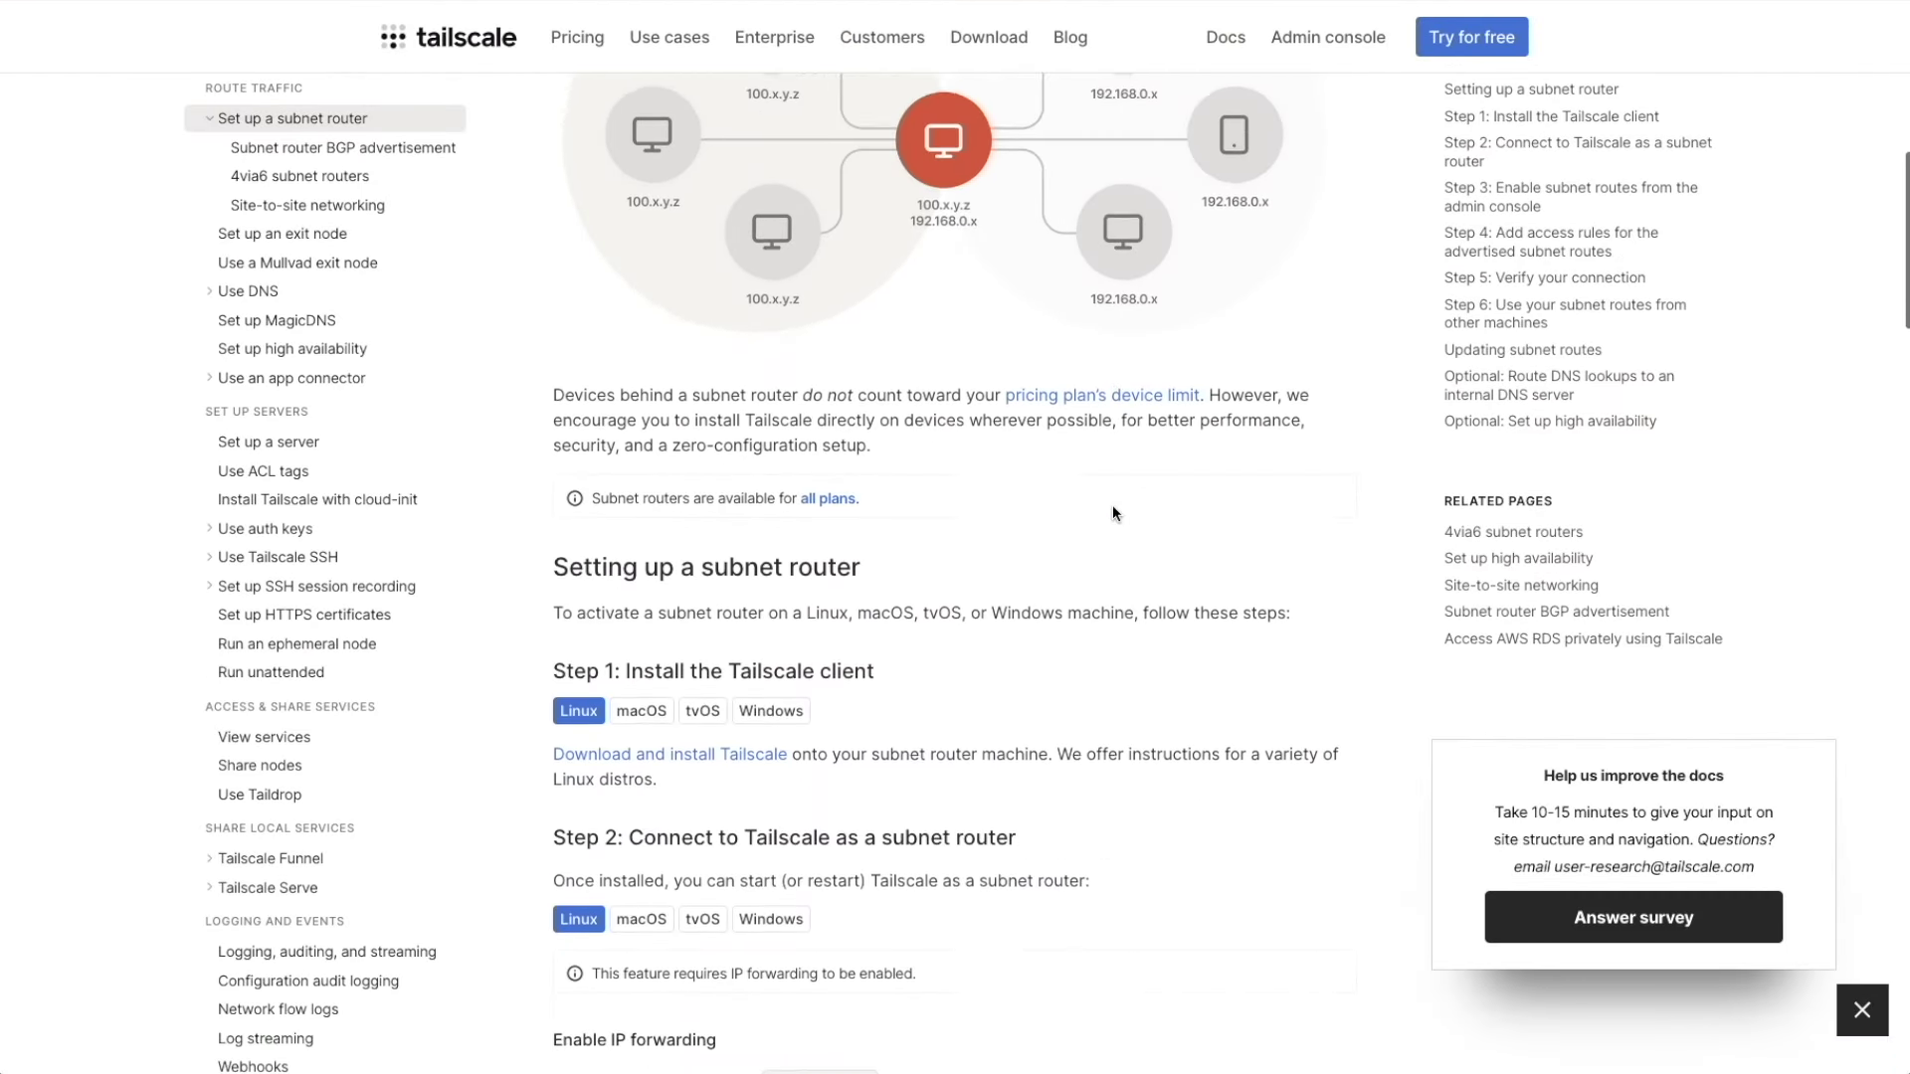
{"action": "scroll", "coordinate": [1113, 506], "scroll_direction": "down", "scroll_amount": 7}
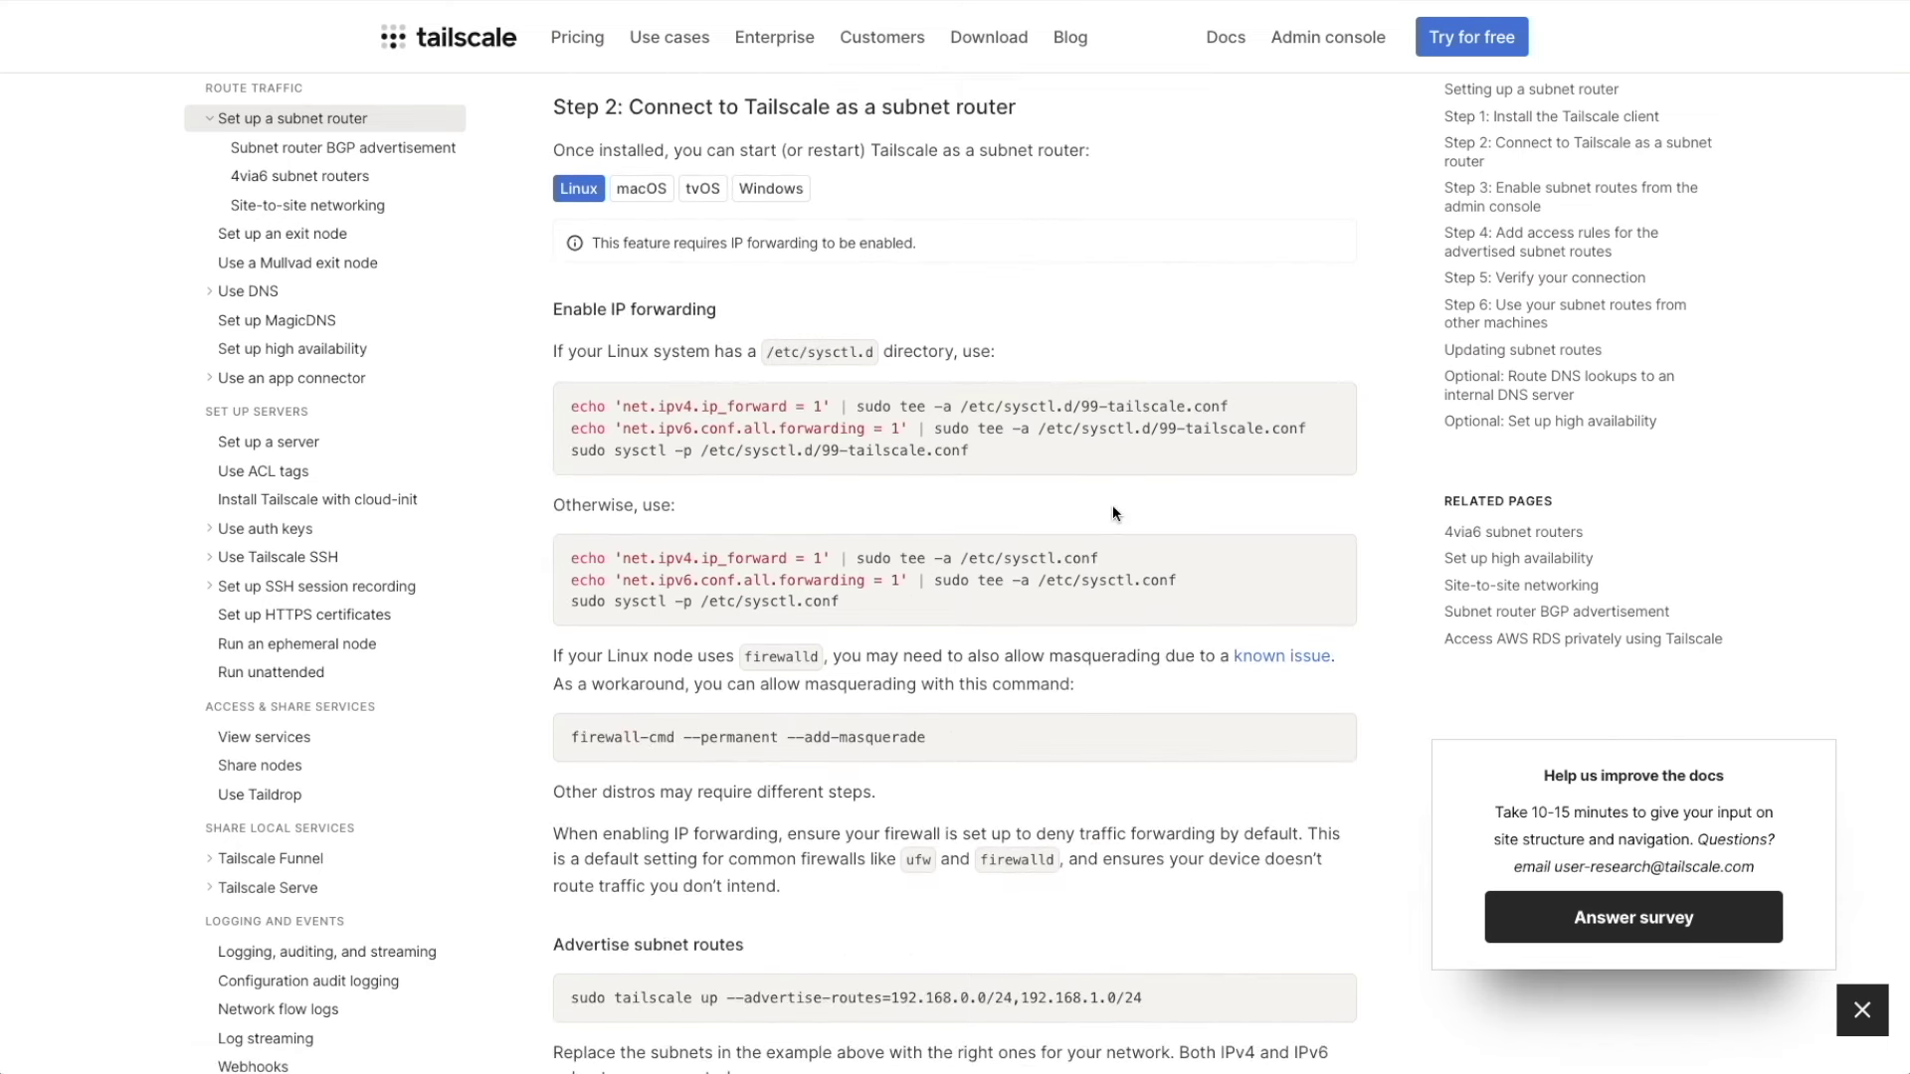
{"action": "scroll", "coordinate": [1112, 505], "scroll_direction": "down", "scroll_amount": 6}
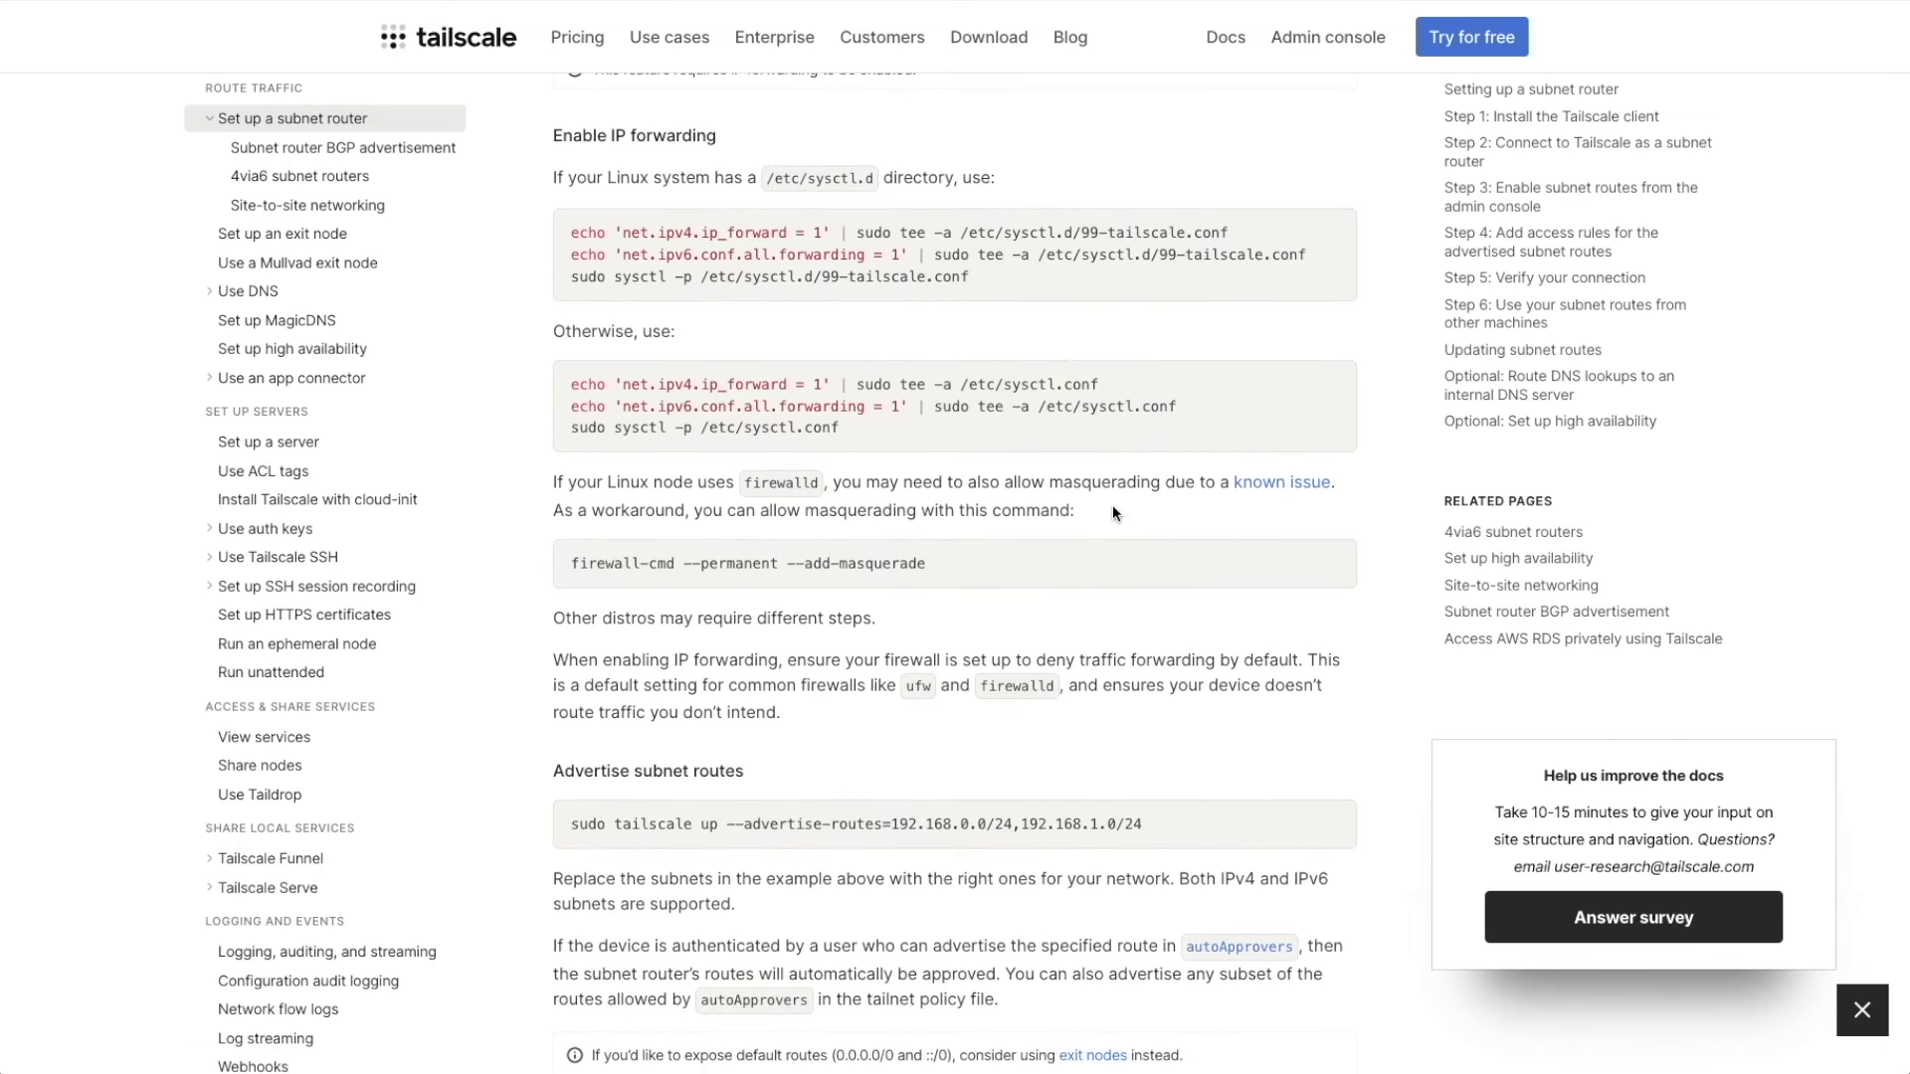
{"action": "scroll", "coordinate": [1112, 508], "scroll_direction": "down", "scroll_amount": 3}
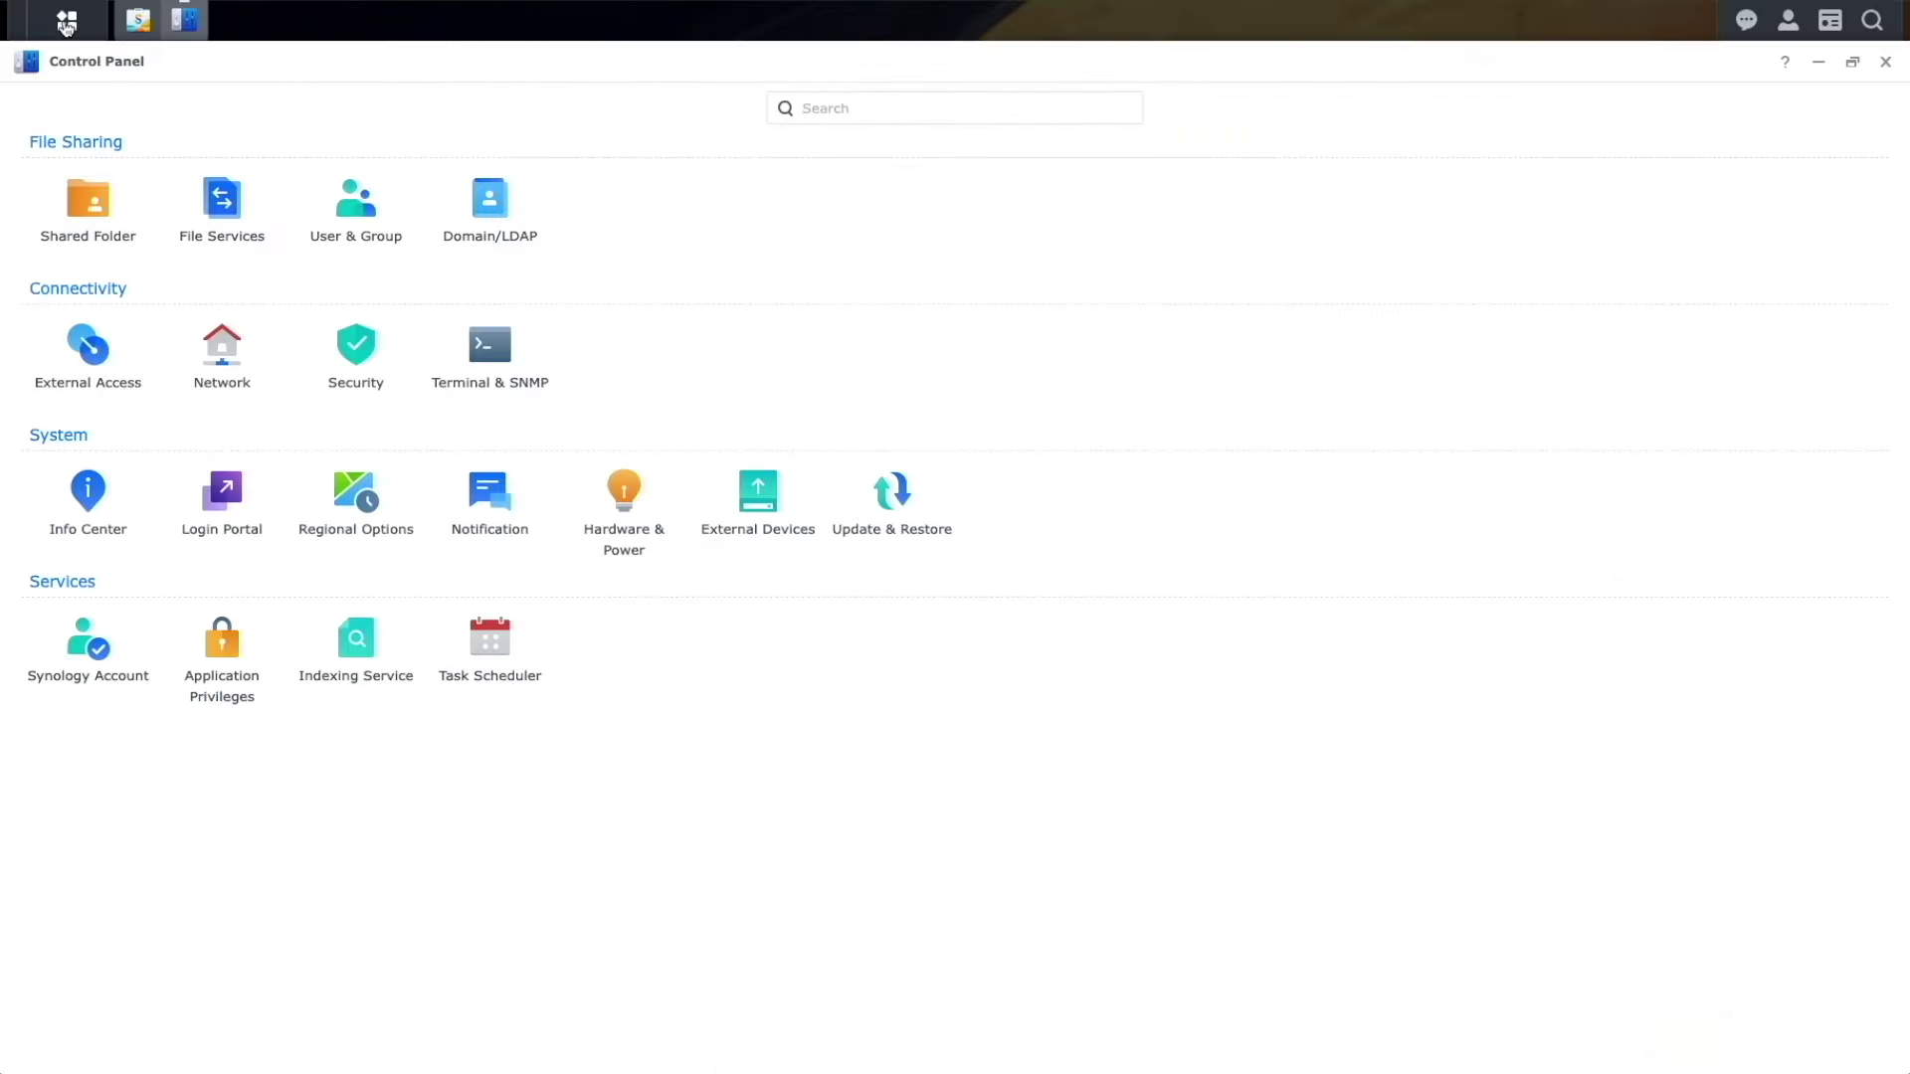
Enable SSH on port 22 in Terminal & SNMP, apply, and accept the warning.
{"action": "left_click", "coordinate": [486, 347]}
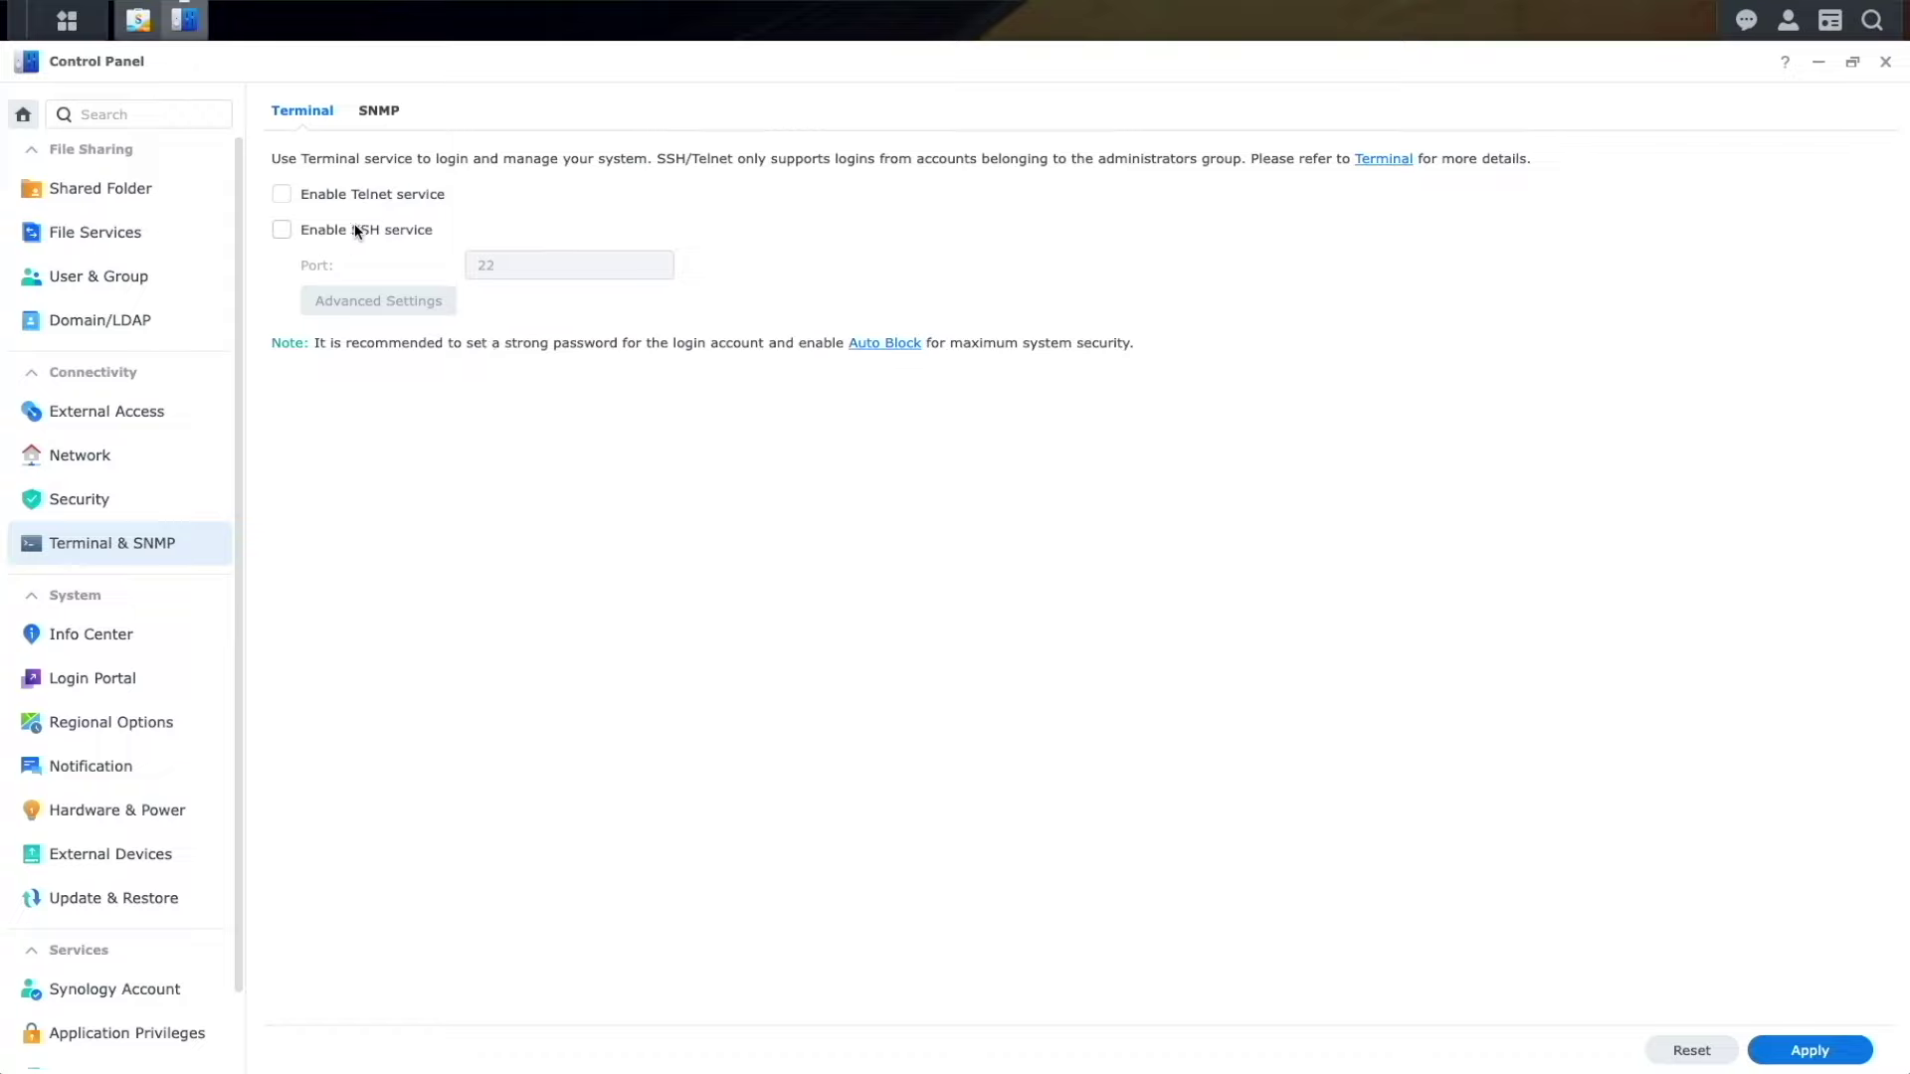
{"action": "left_click", "coordinate": [282, 229]}
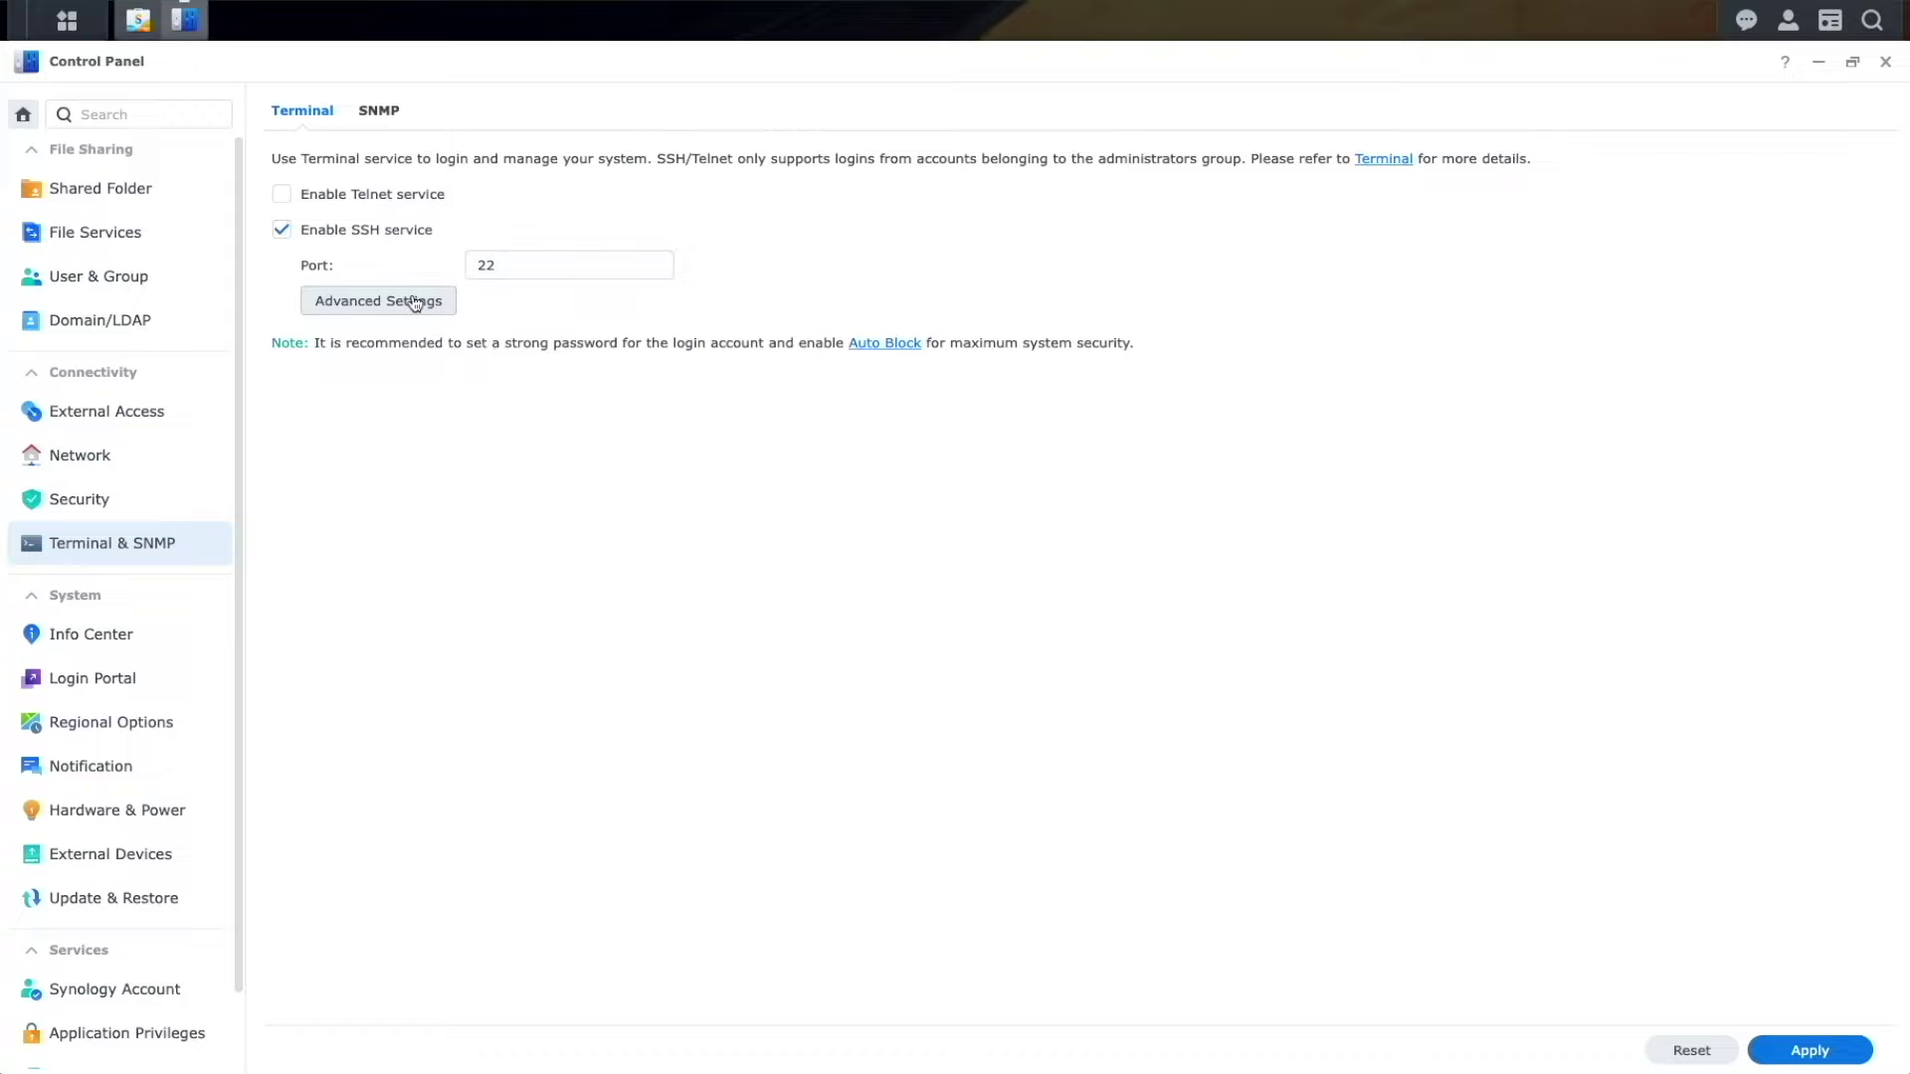
{"action": "left_click", "coordinate": [1806, 1052]}
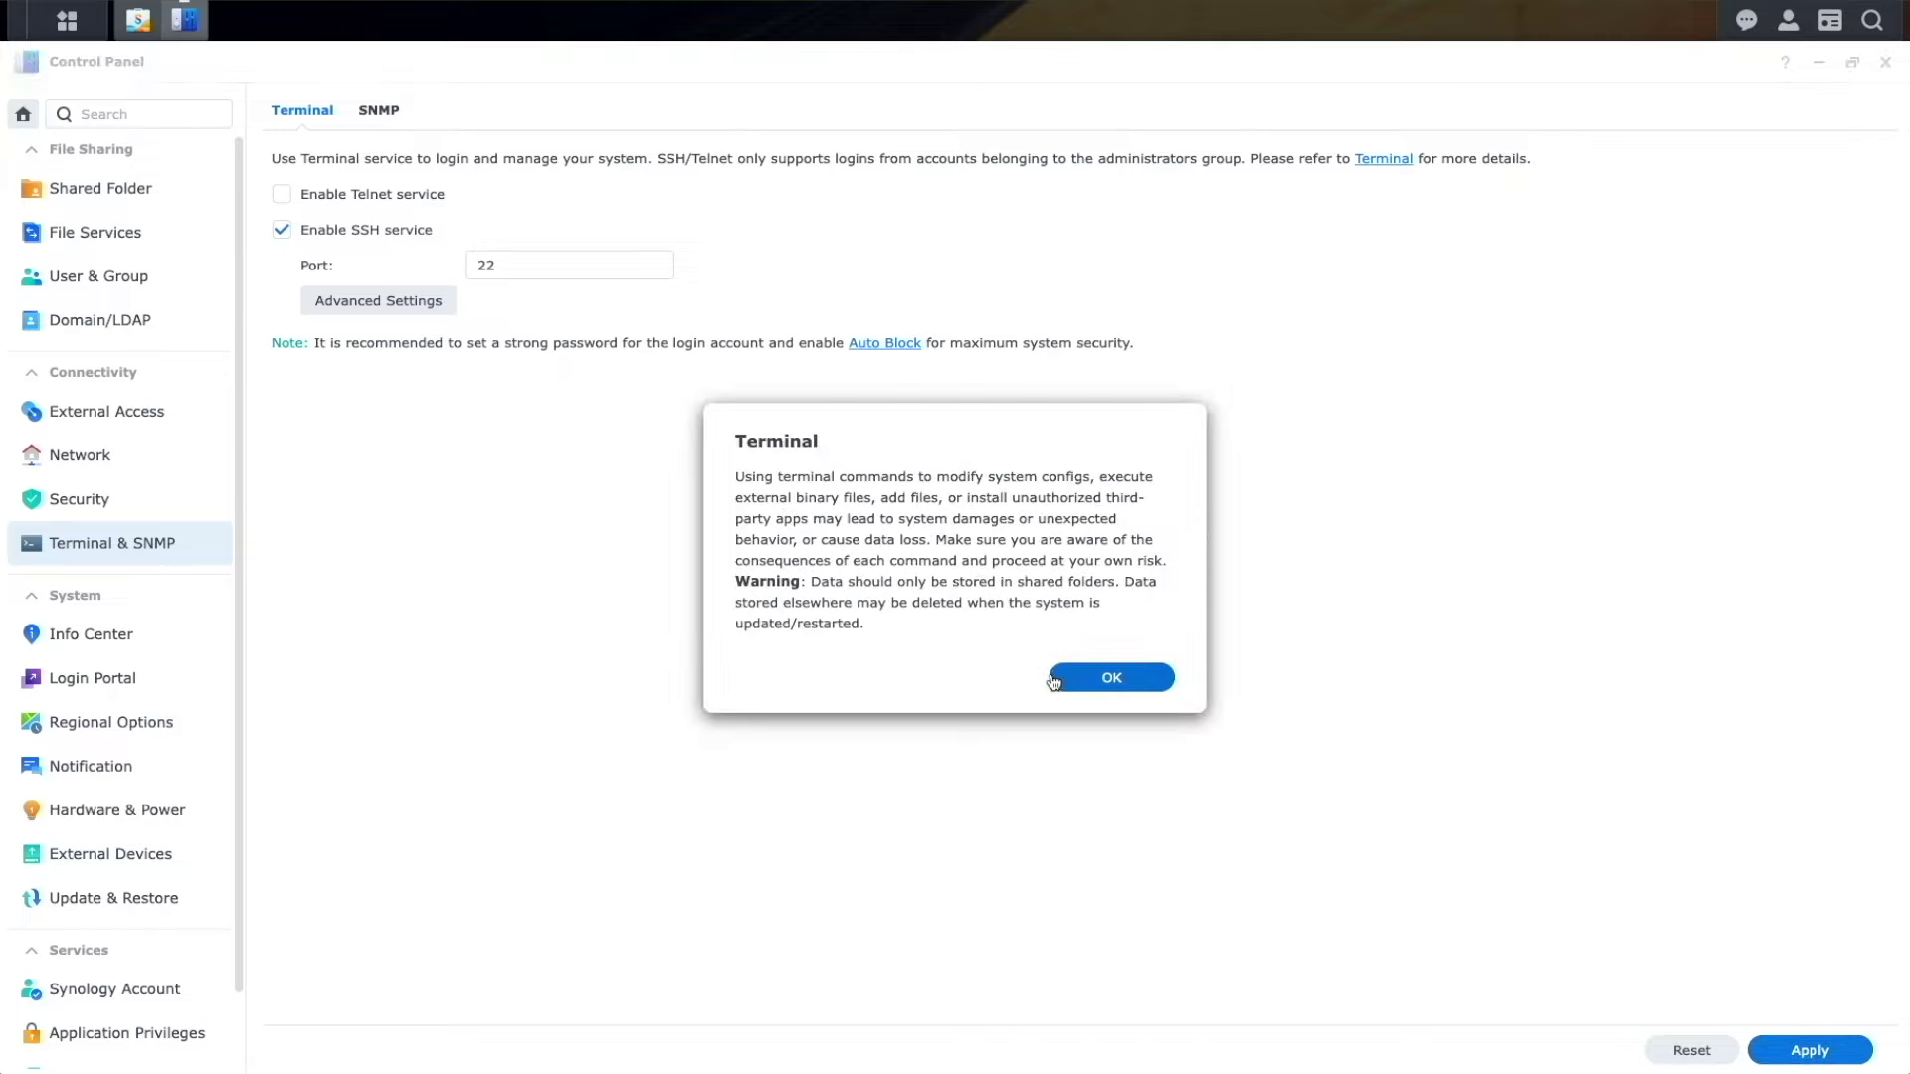
{"action": "left_click", "coordinate": [1096, 680]}
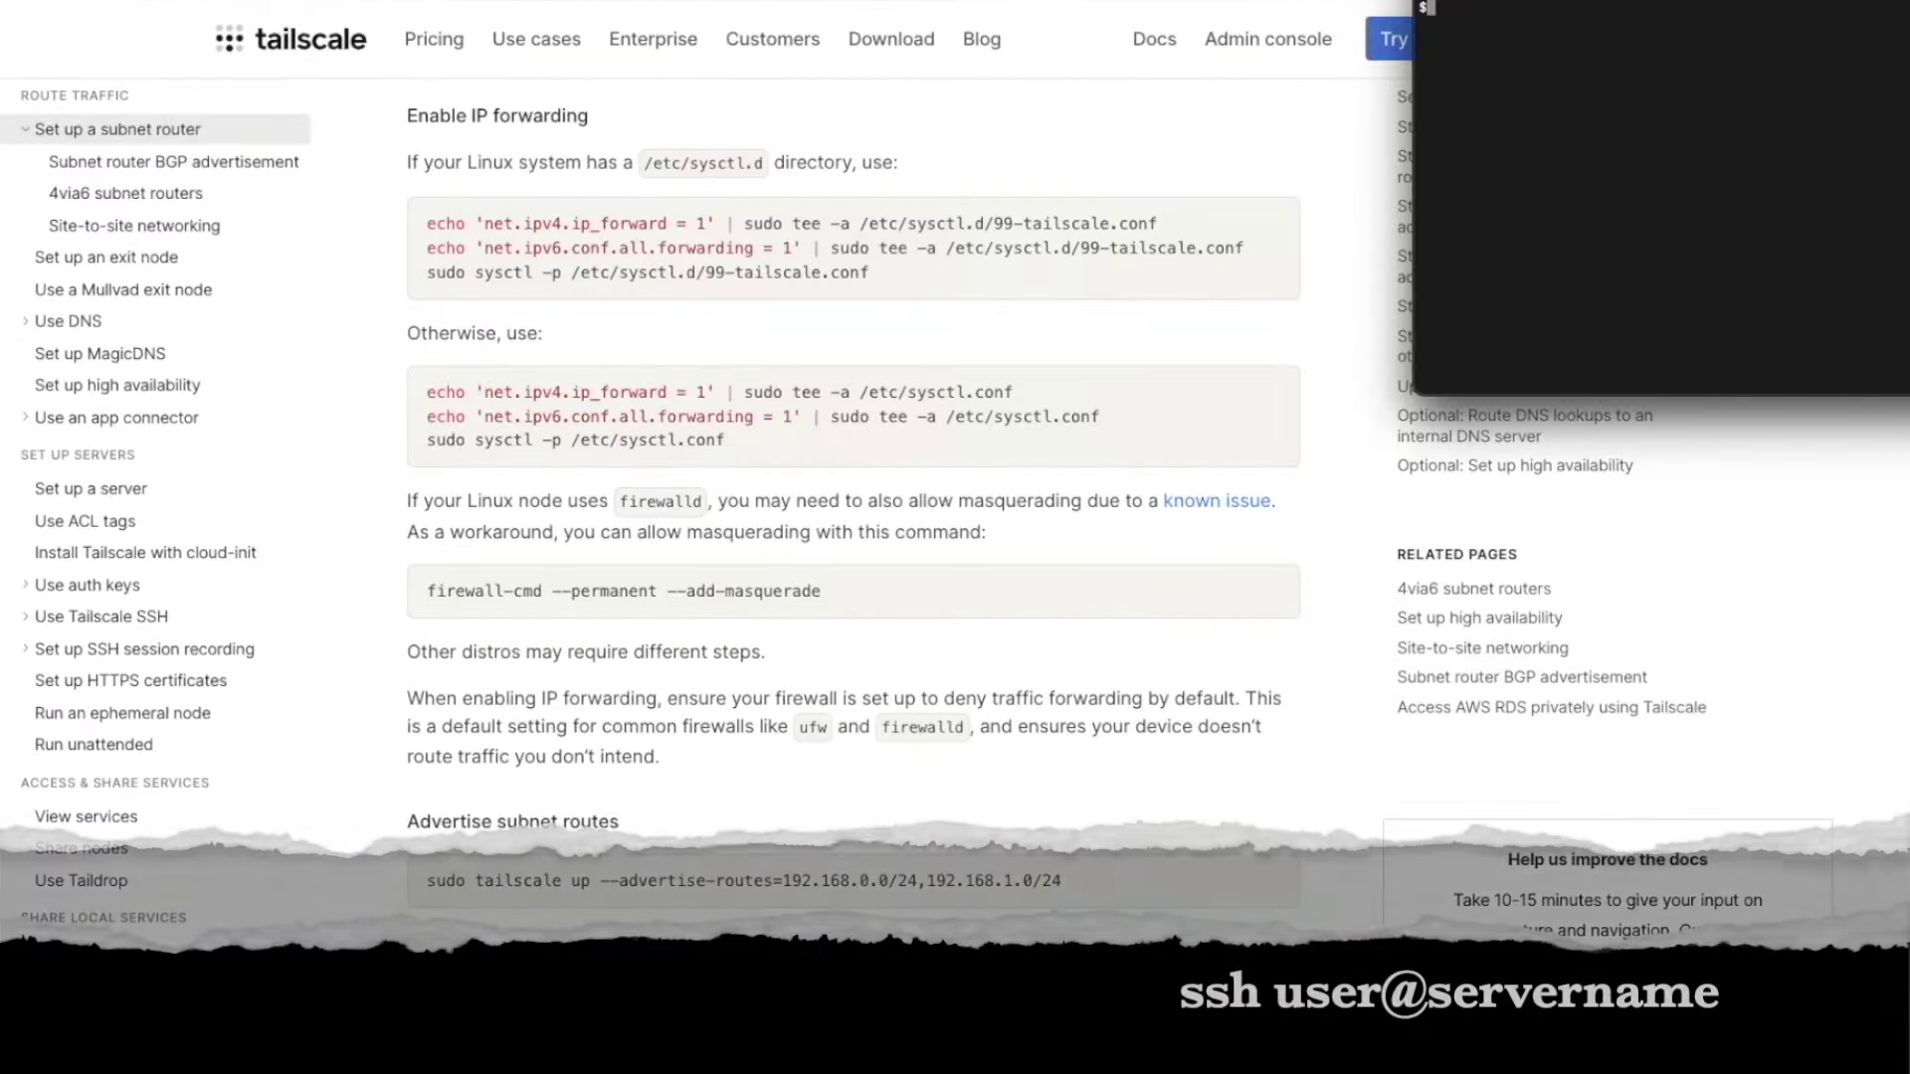
List /etc/sys* over SSH, then try cd /etc/sysctl.d, which reports no such directory.
{"action": "type", "text": "etc"}
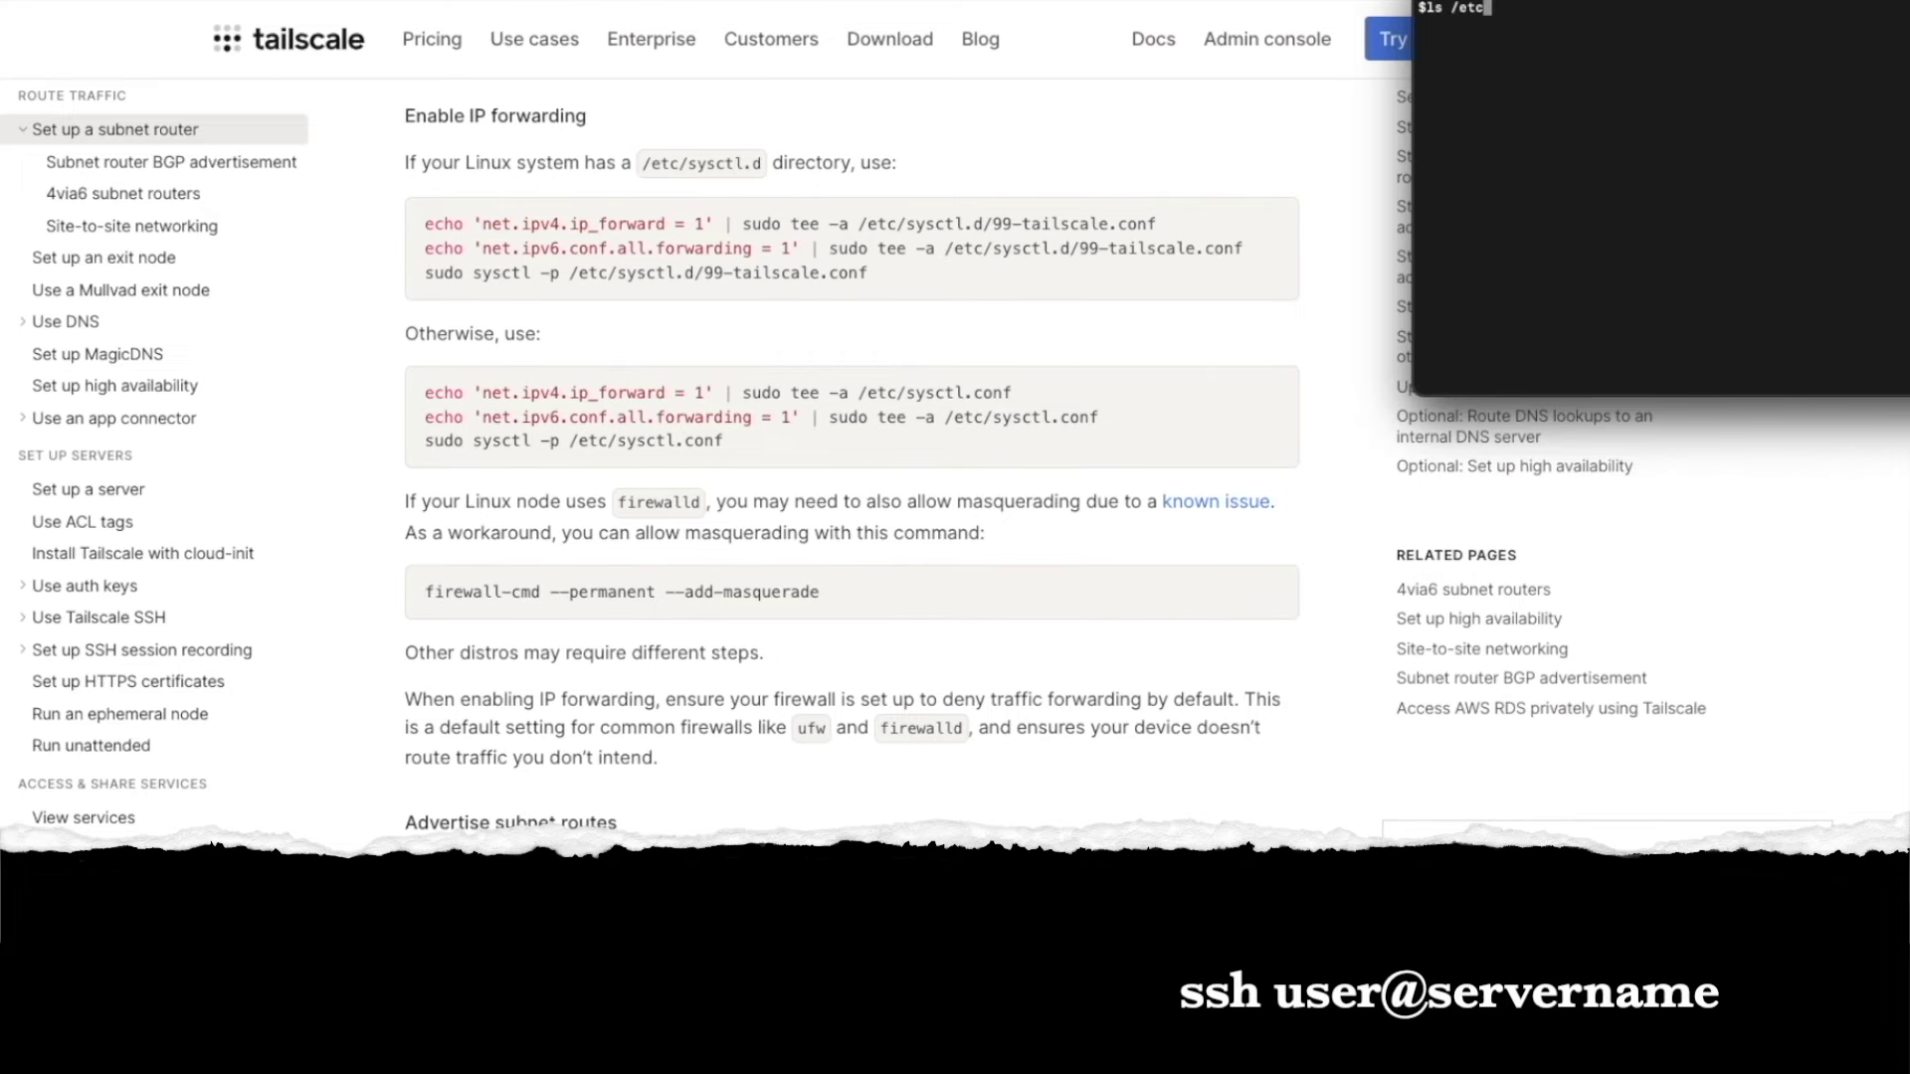
{"action": "type", "text": "/"}
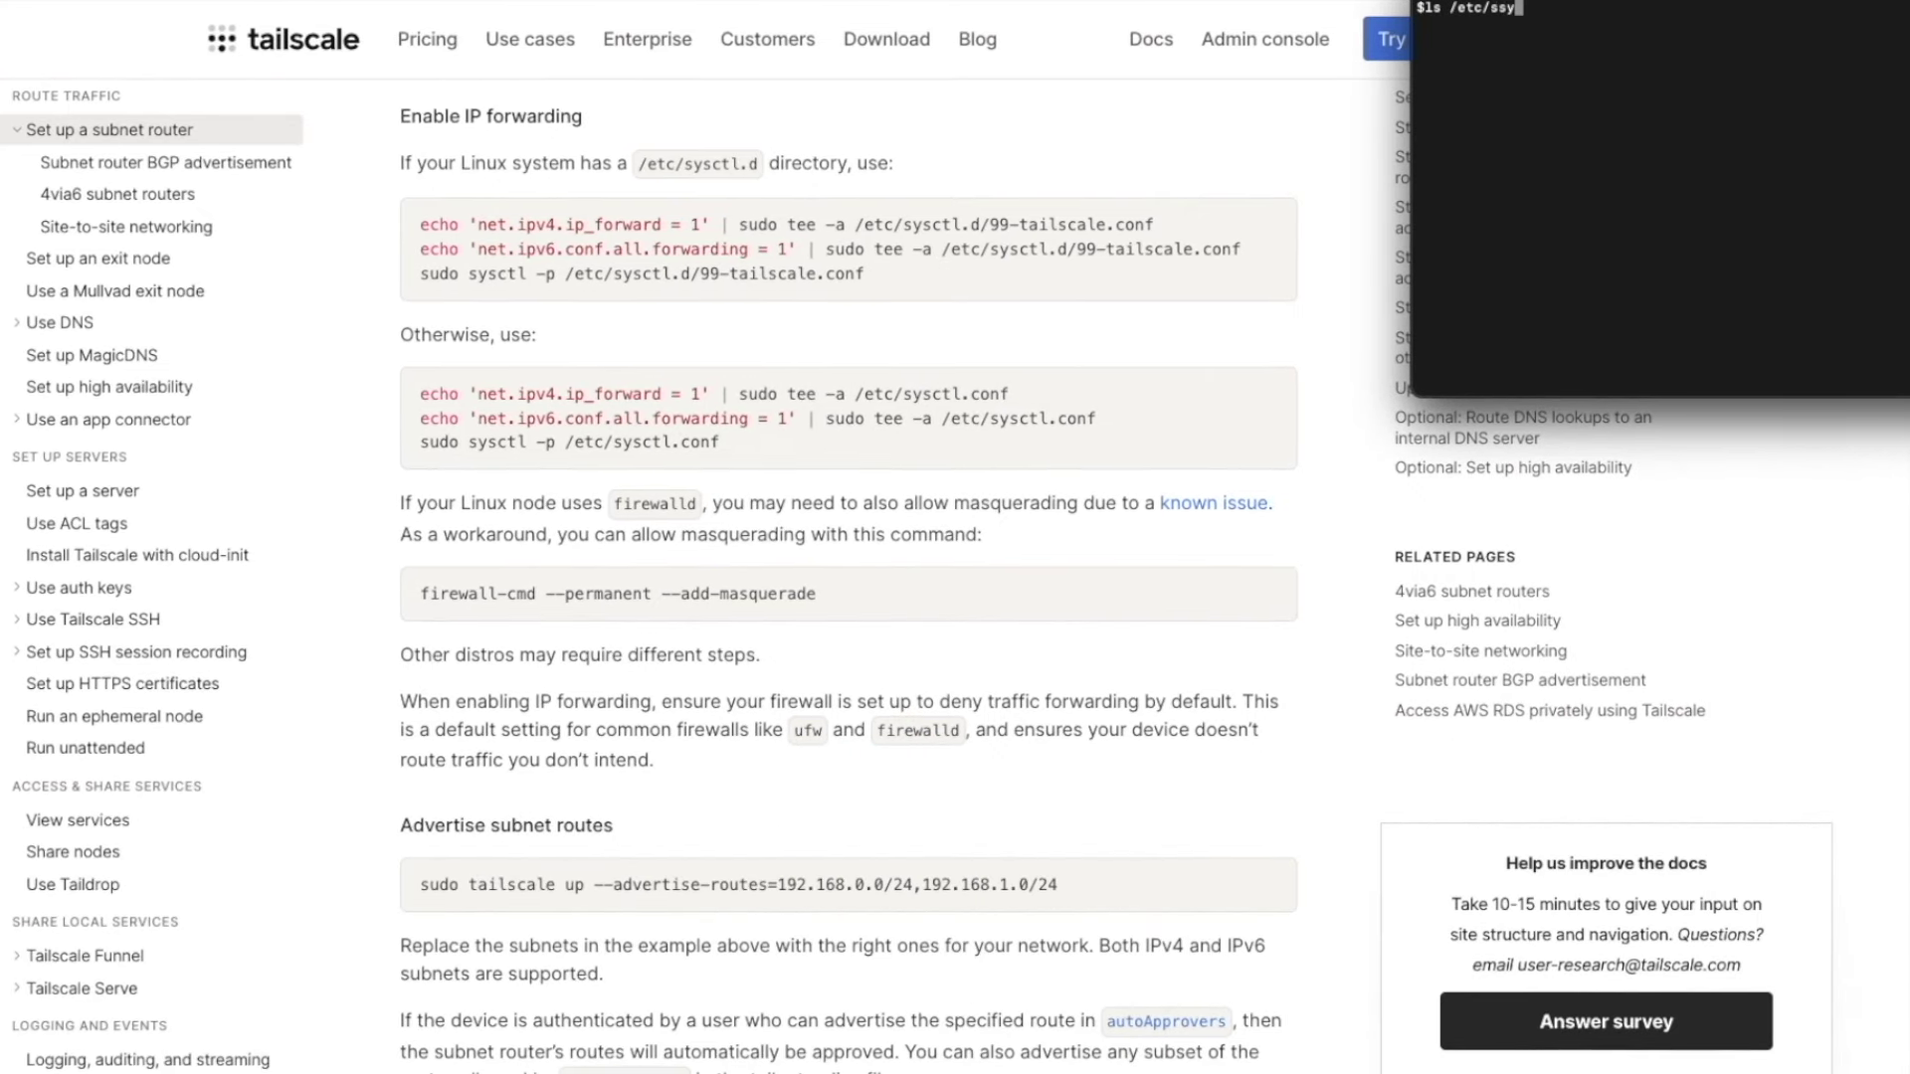
{"action": "type", "text": "sys*"}
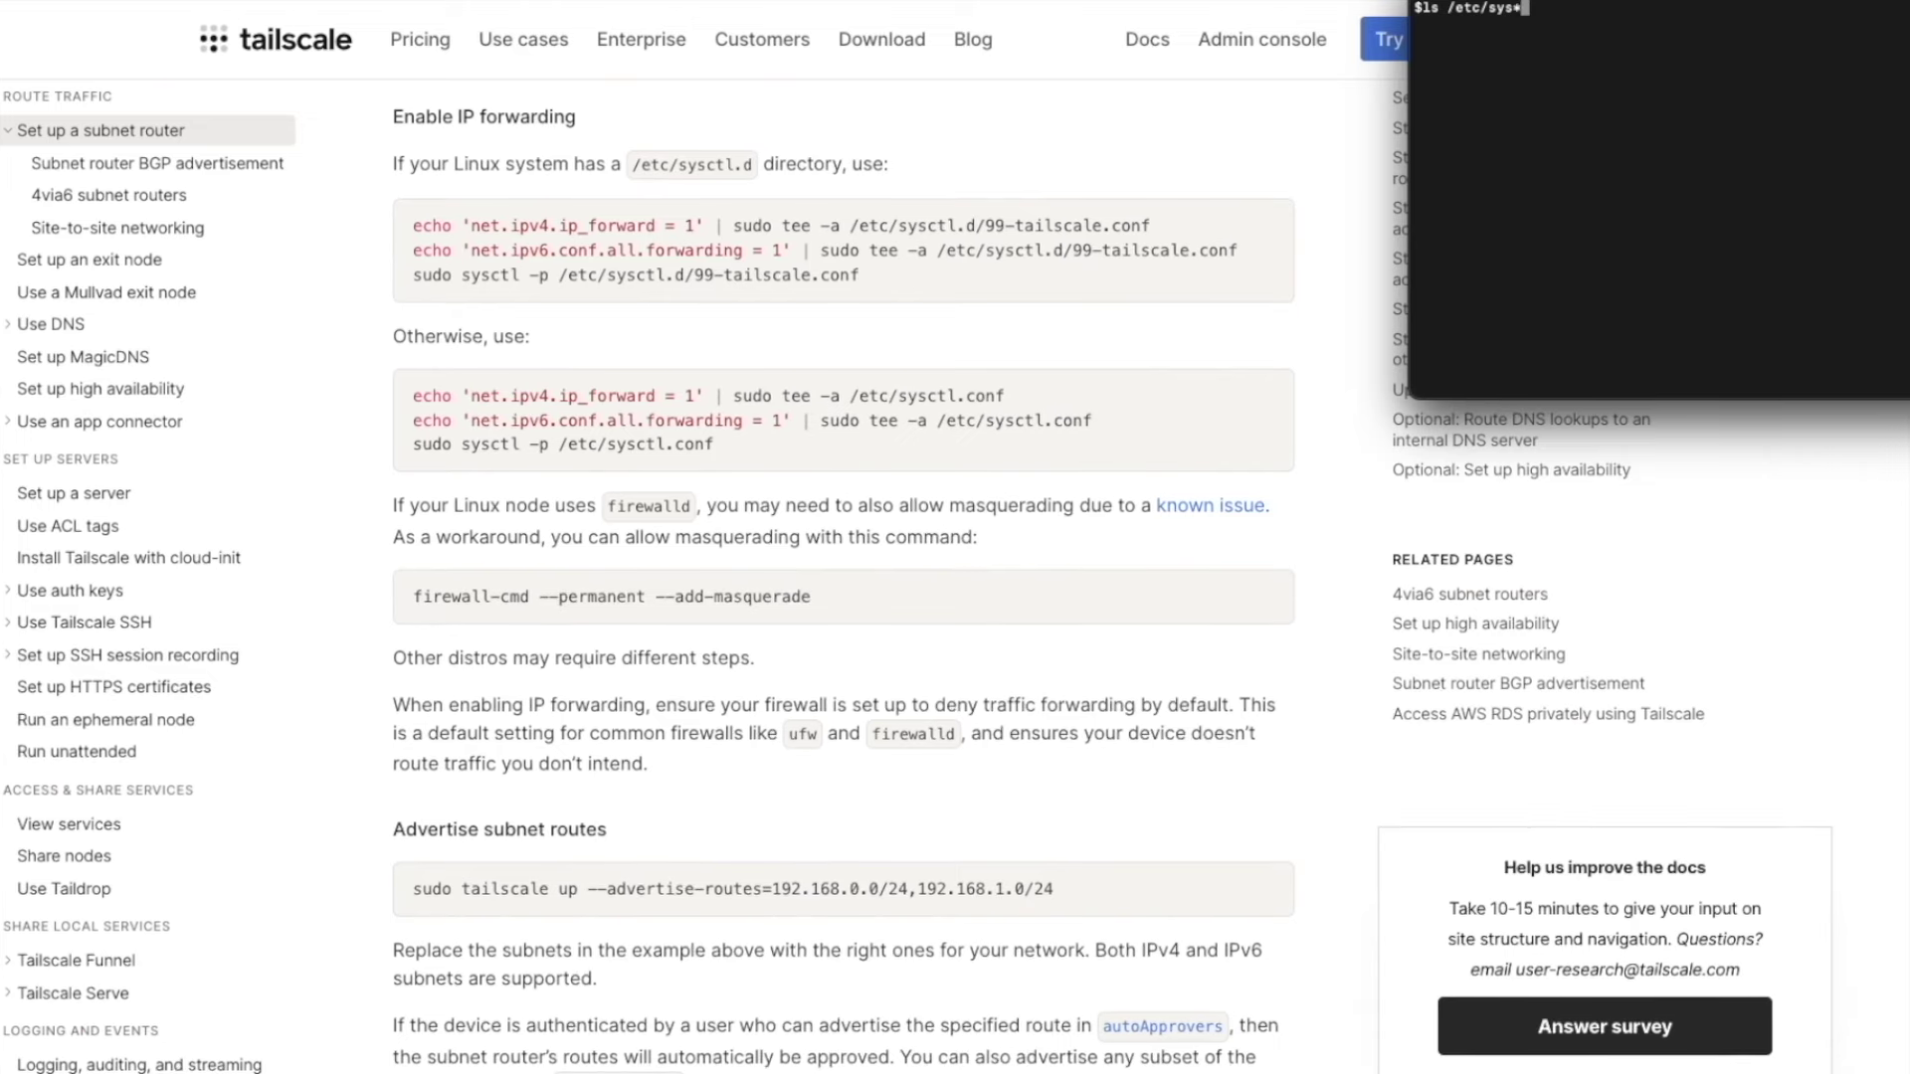
{"action": "key", "text": "Return"}
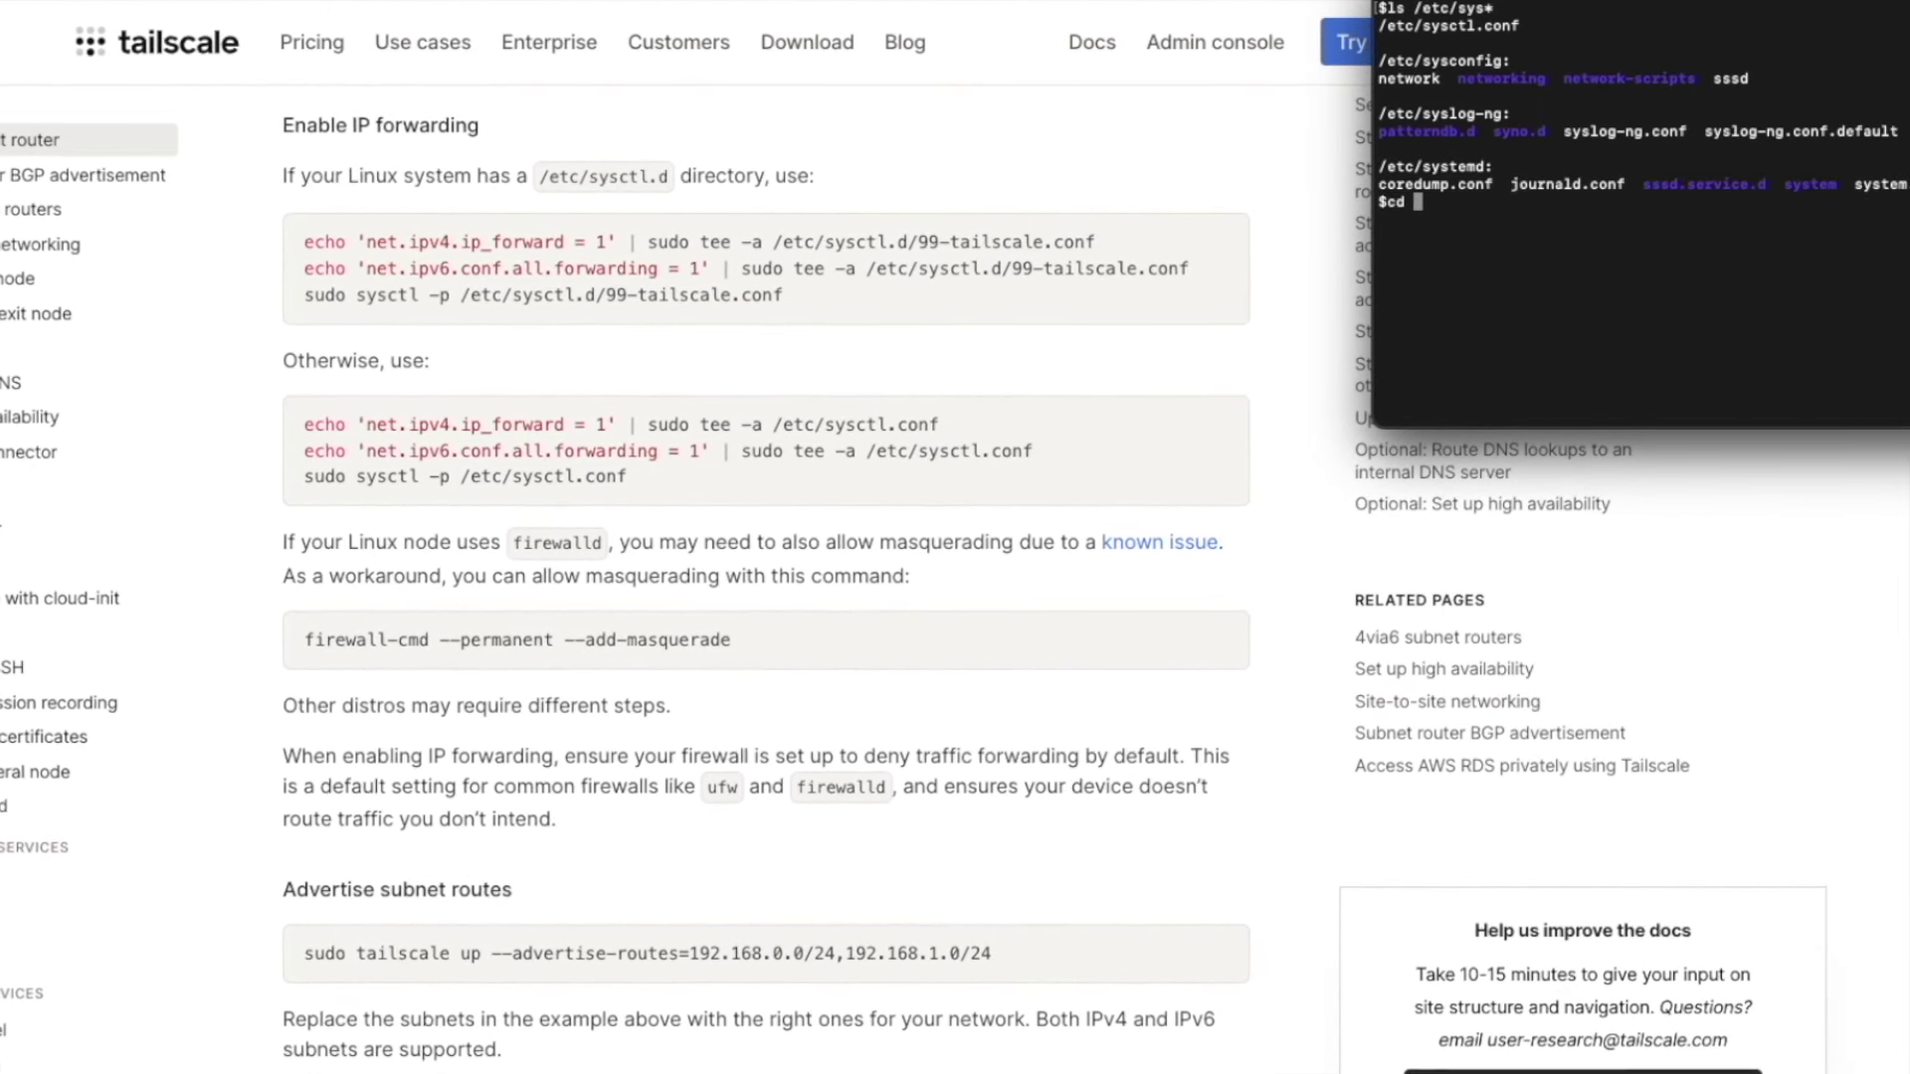
{"action": "type", "text": "ys"}
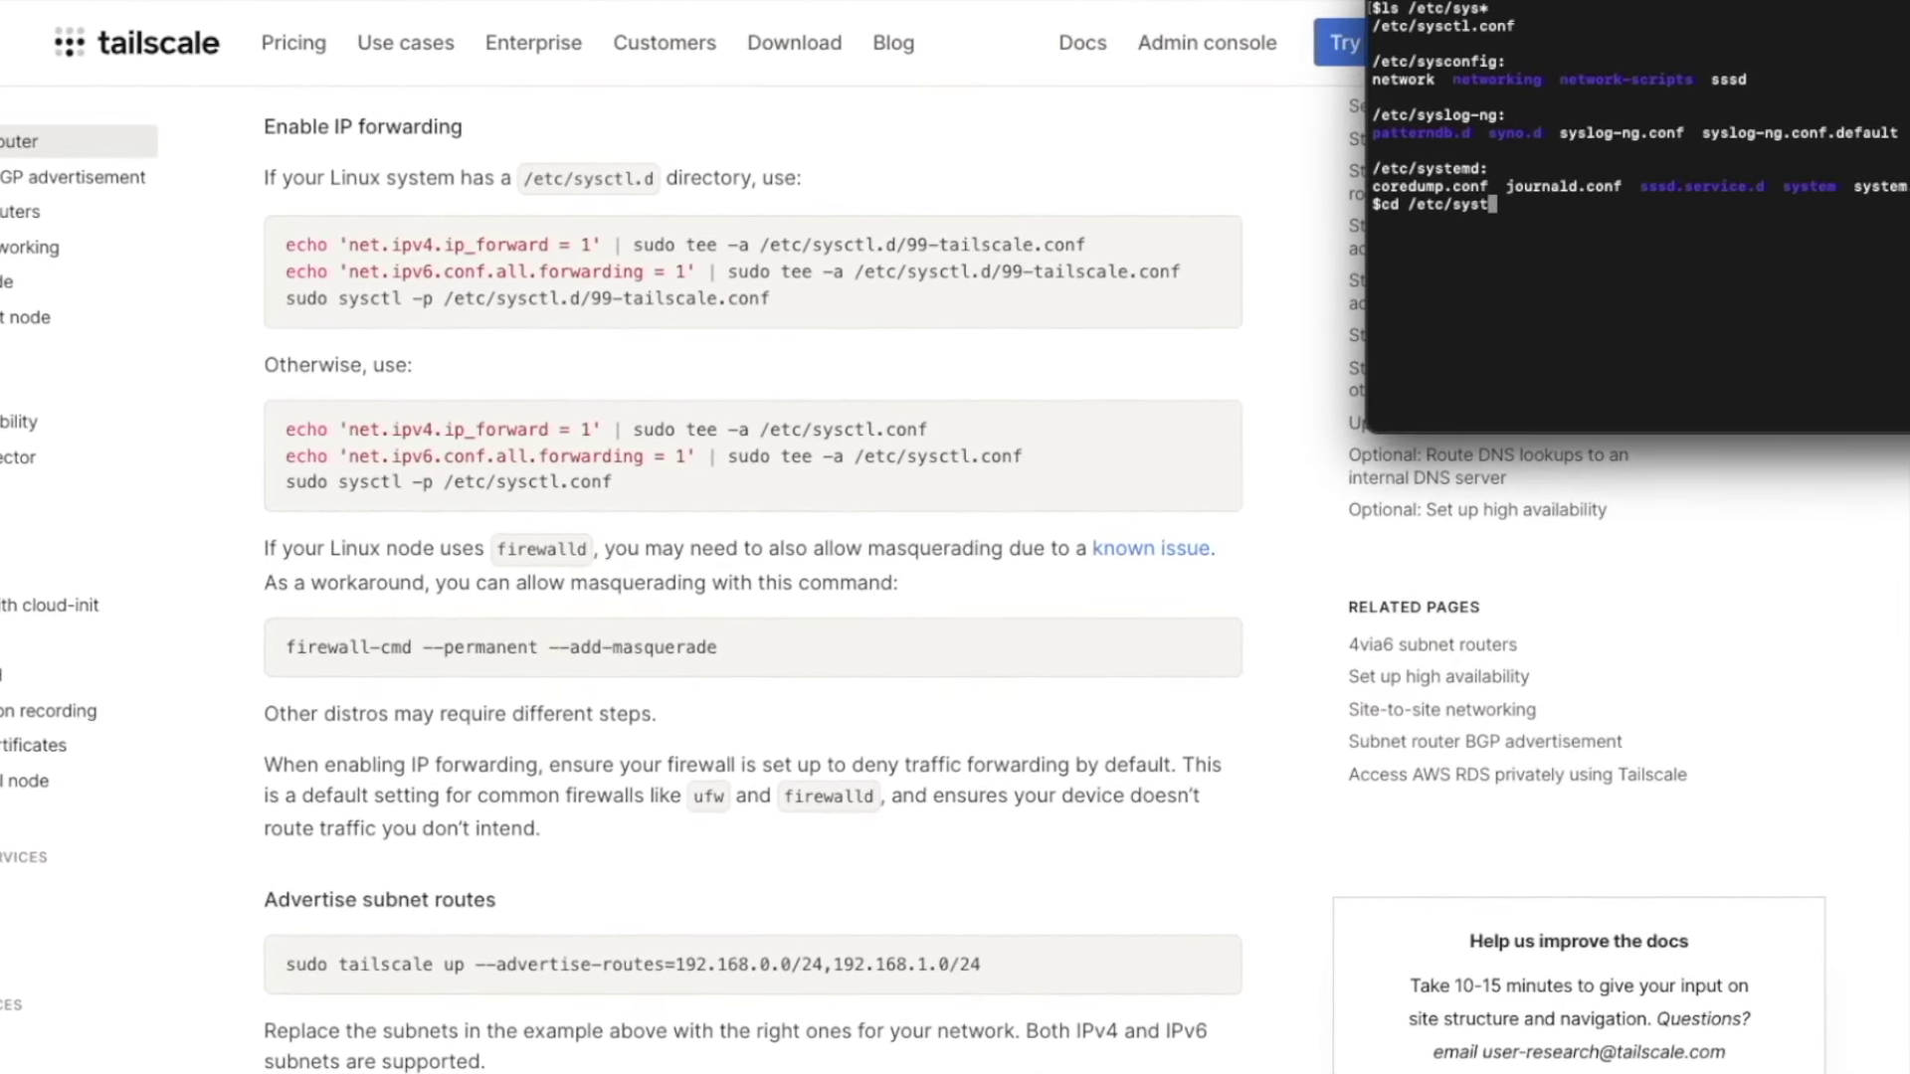
{"action": "type", "text": "ctl."}
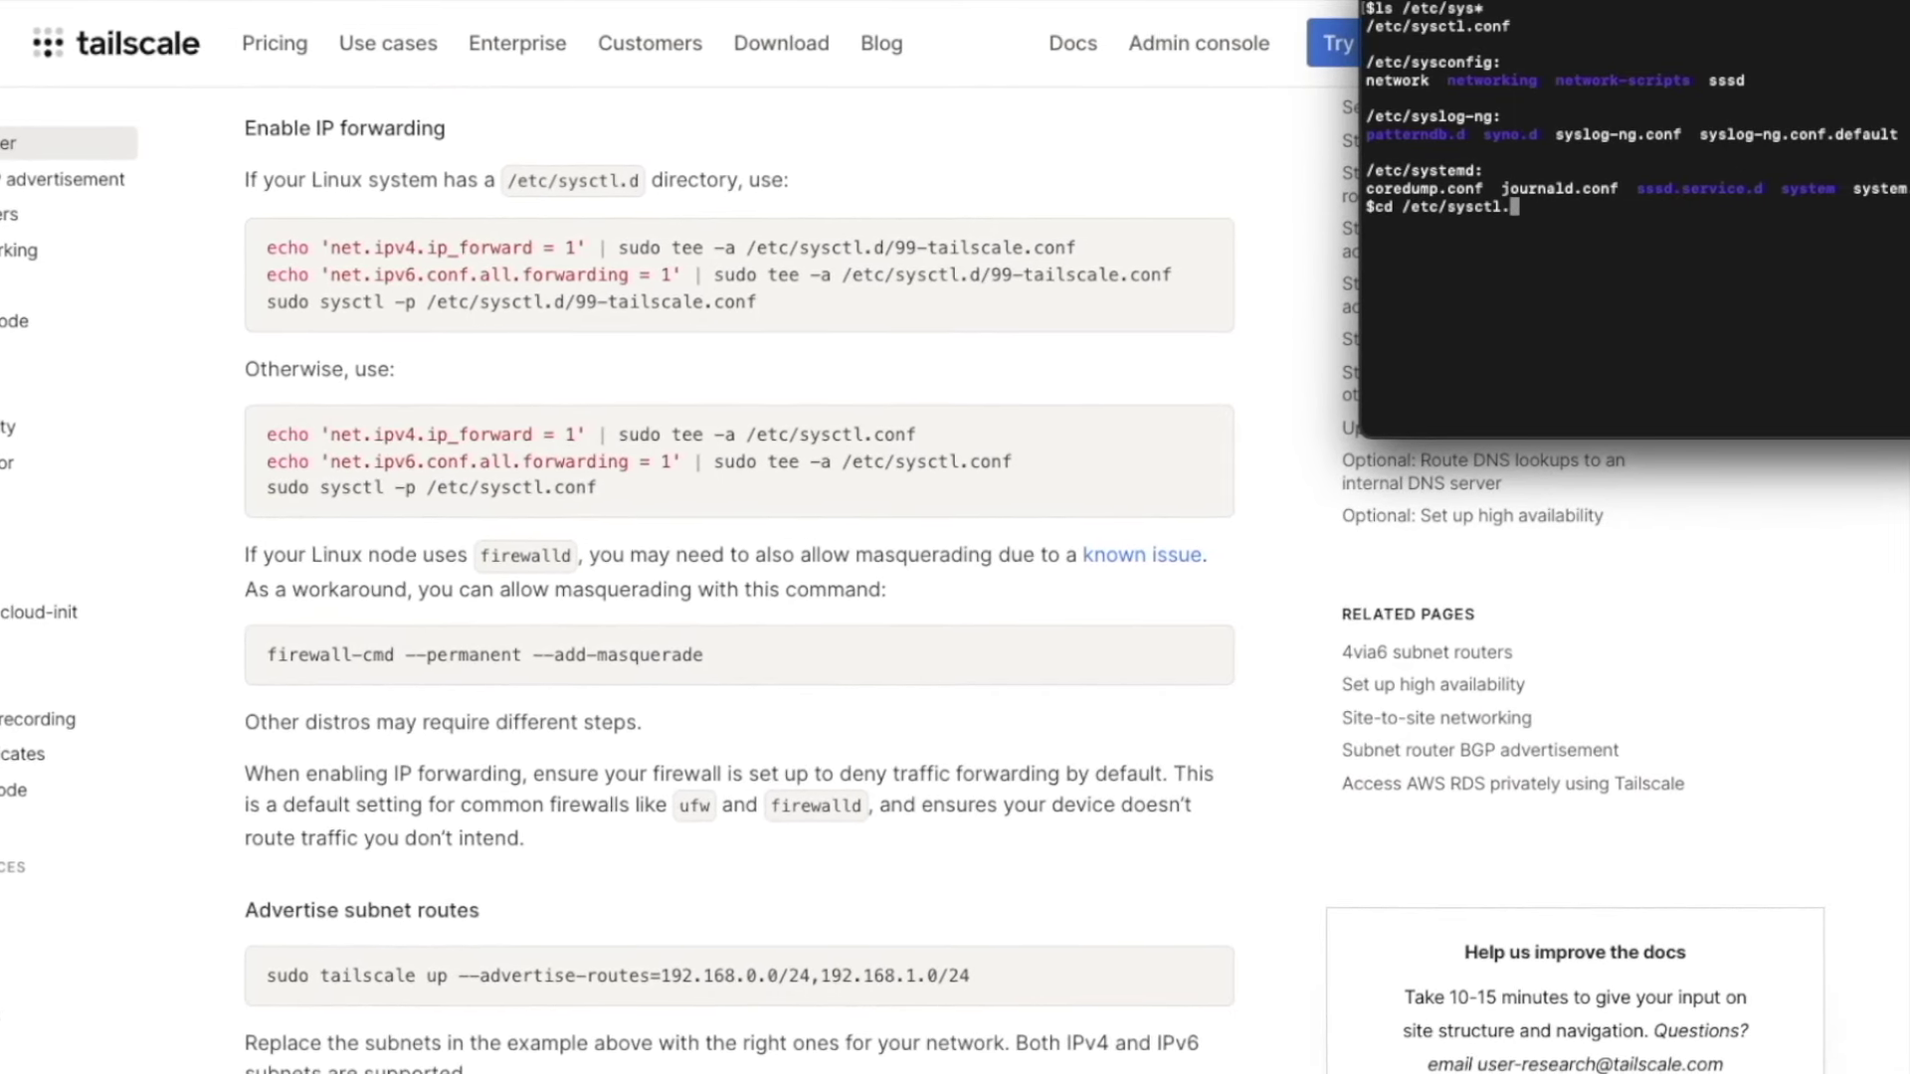
{"action": "type", "text": "d"}
{"action": "key", "text": "Return"}
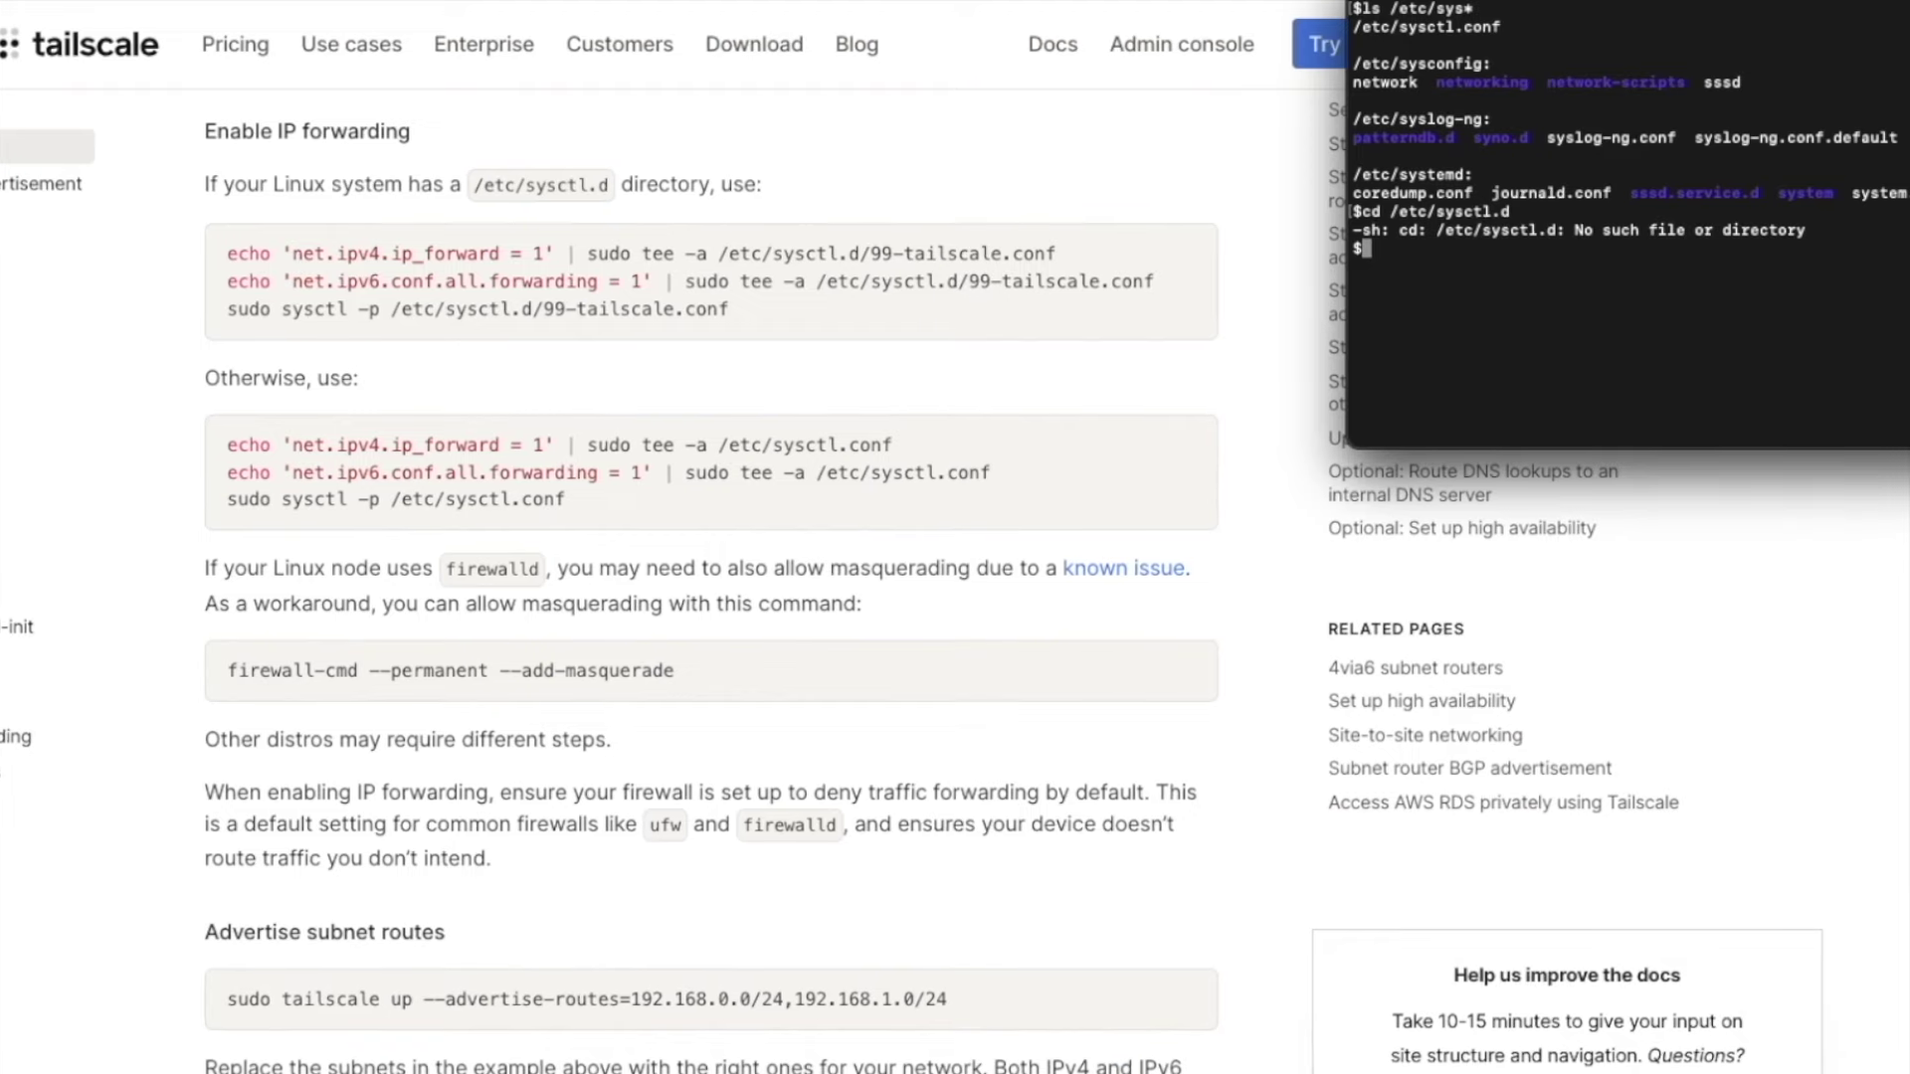
Append IPv4 and IPv6 forwarding to /etc/sysctl.conf and reload it with sysctl -p.
{"action": "key", "text": "ctrl+l"}
{"action": "type", "text": "echo 'net.ipv4.ip_forward = 1' | sudo tee -a /etc/sysctl.co"}
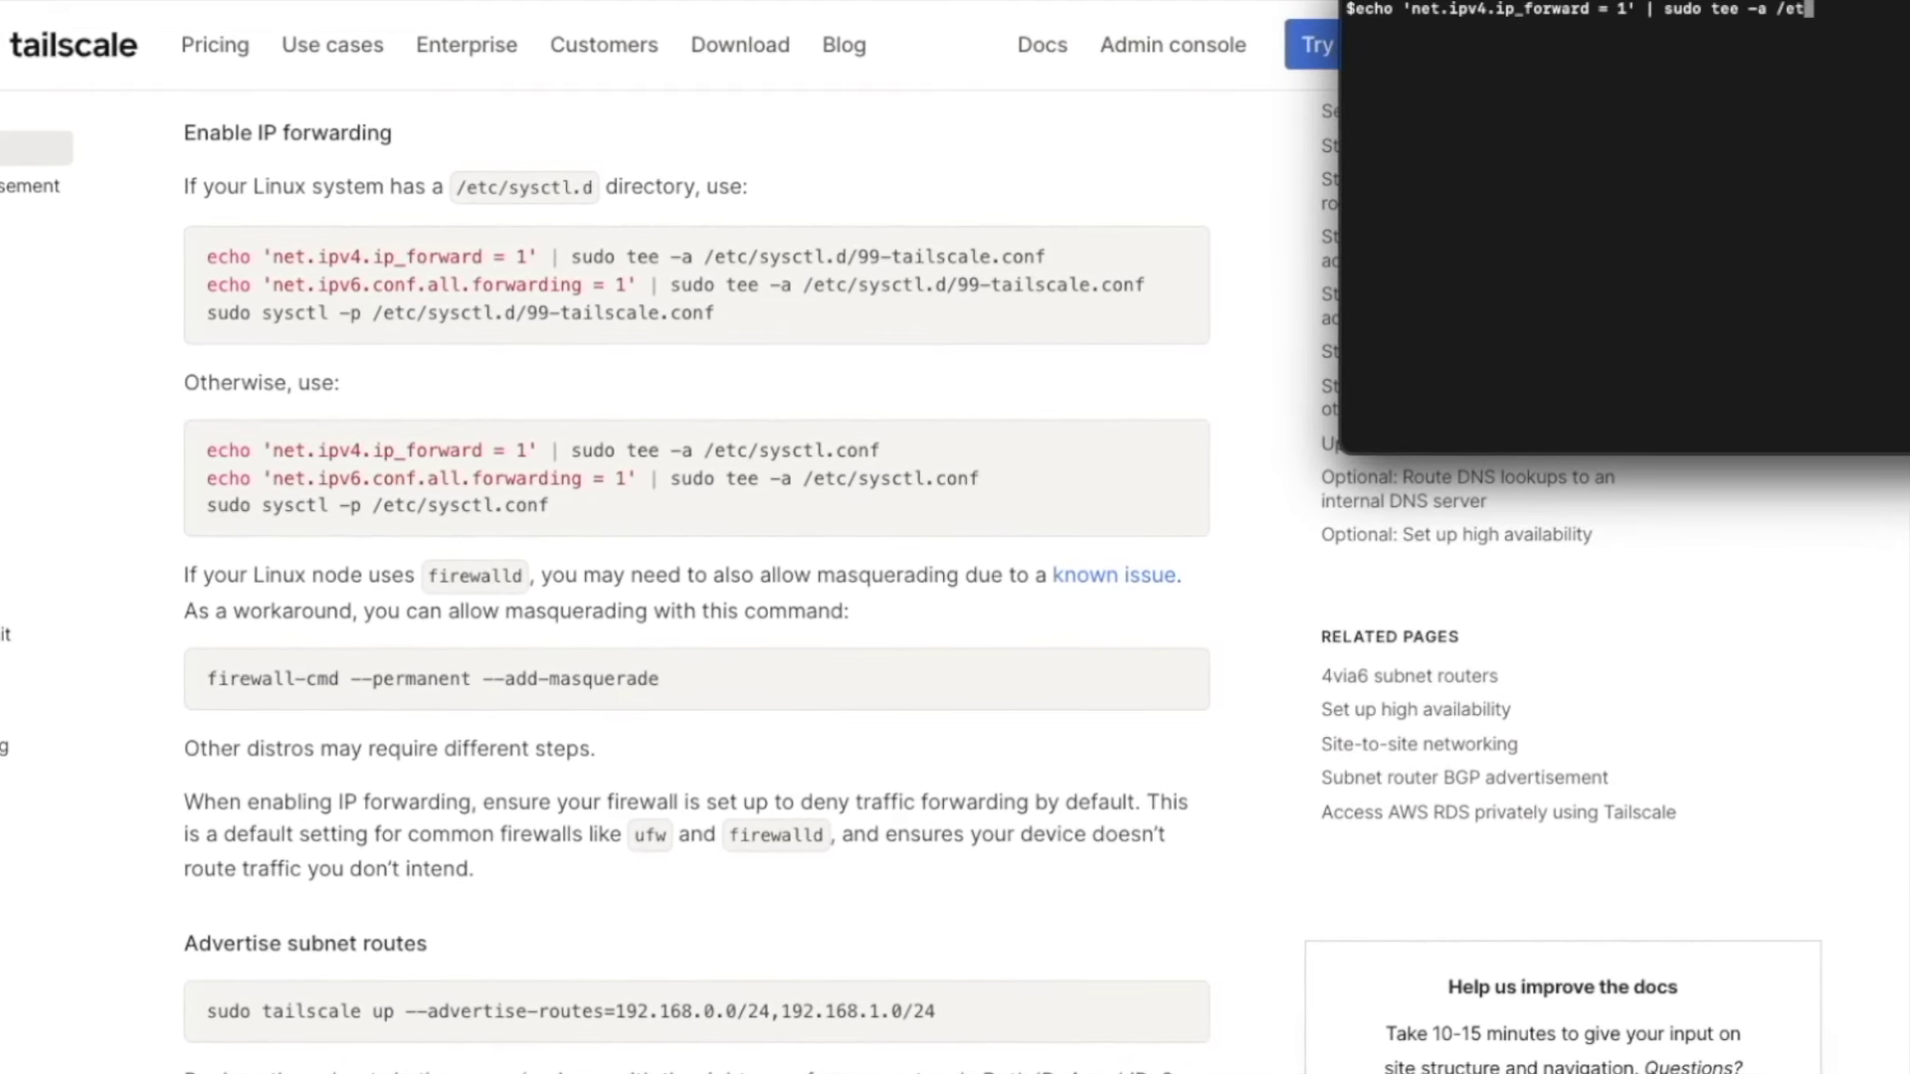
{"action": "type", "text": "nf"}
{"action": "key", "text": "Return"}
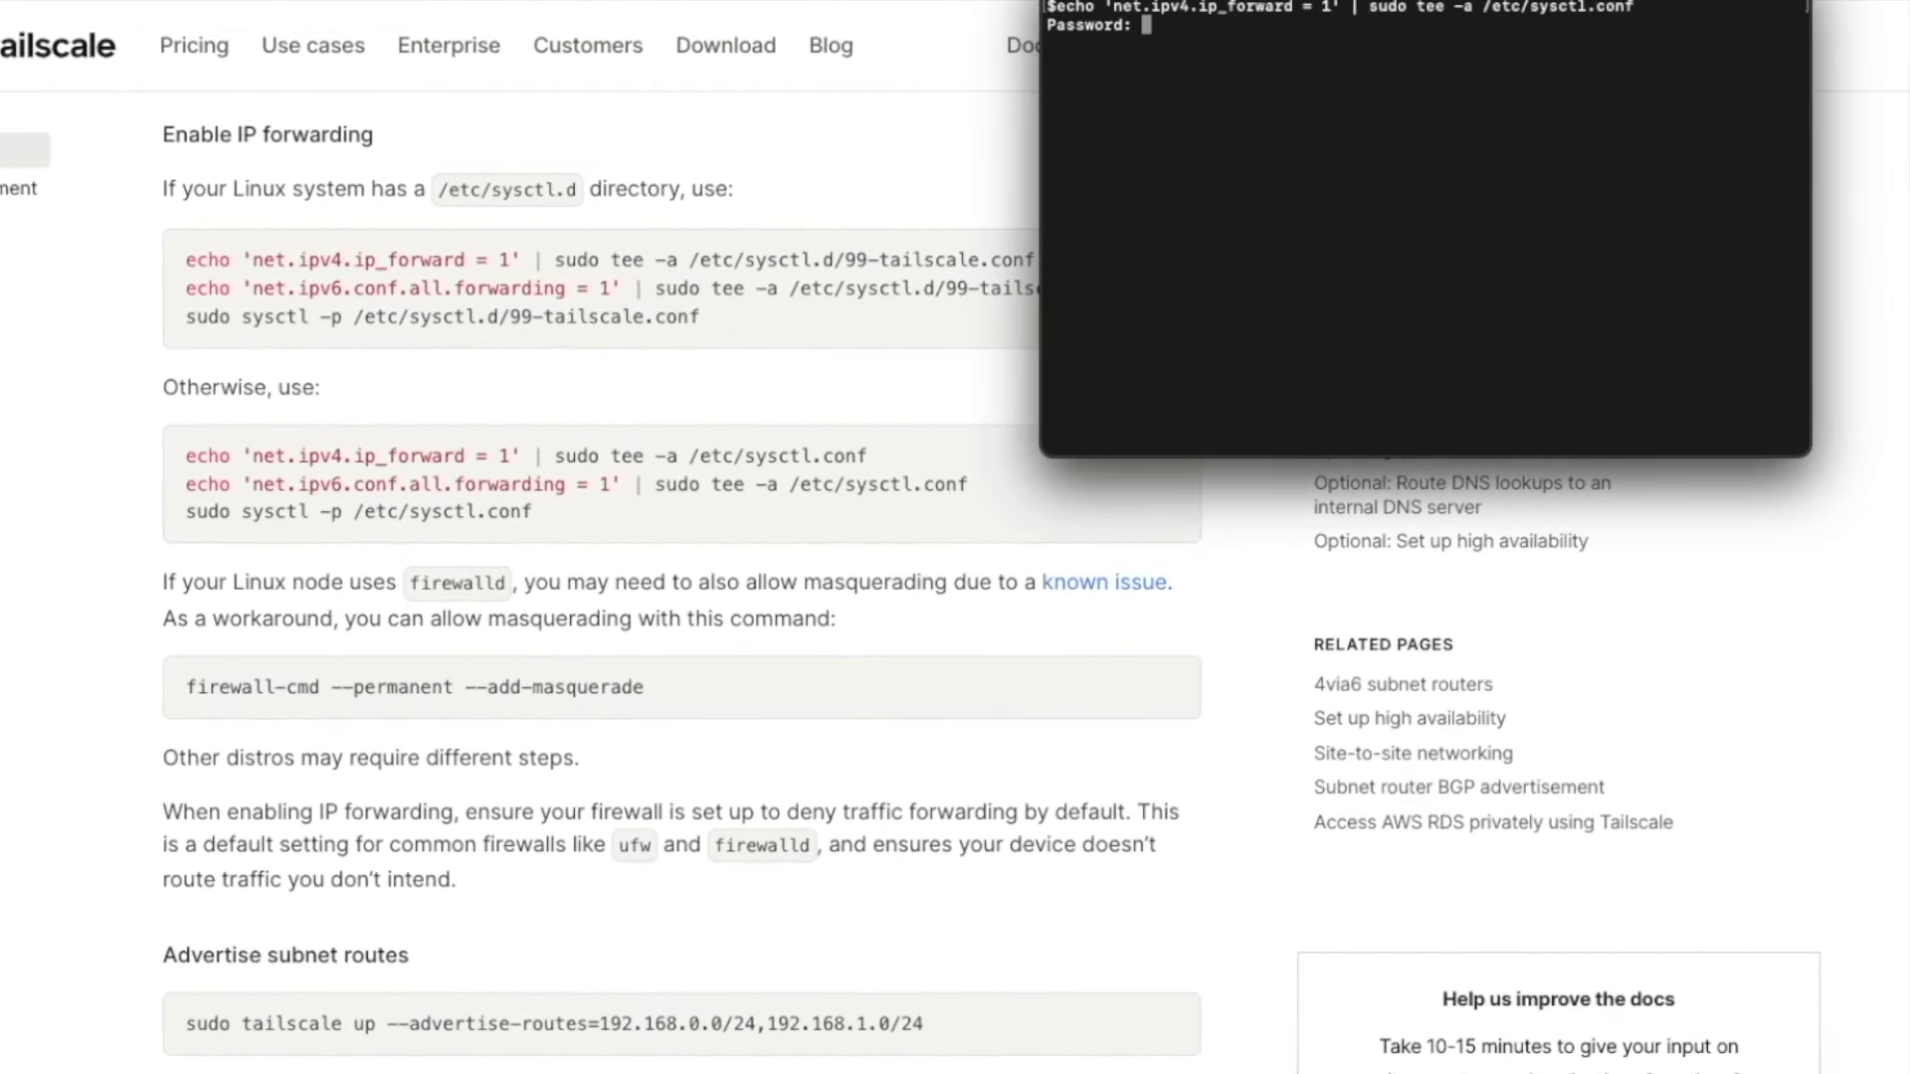
{"action": "type", "text": "sudo tee -a /etc/sysctl.conf"}
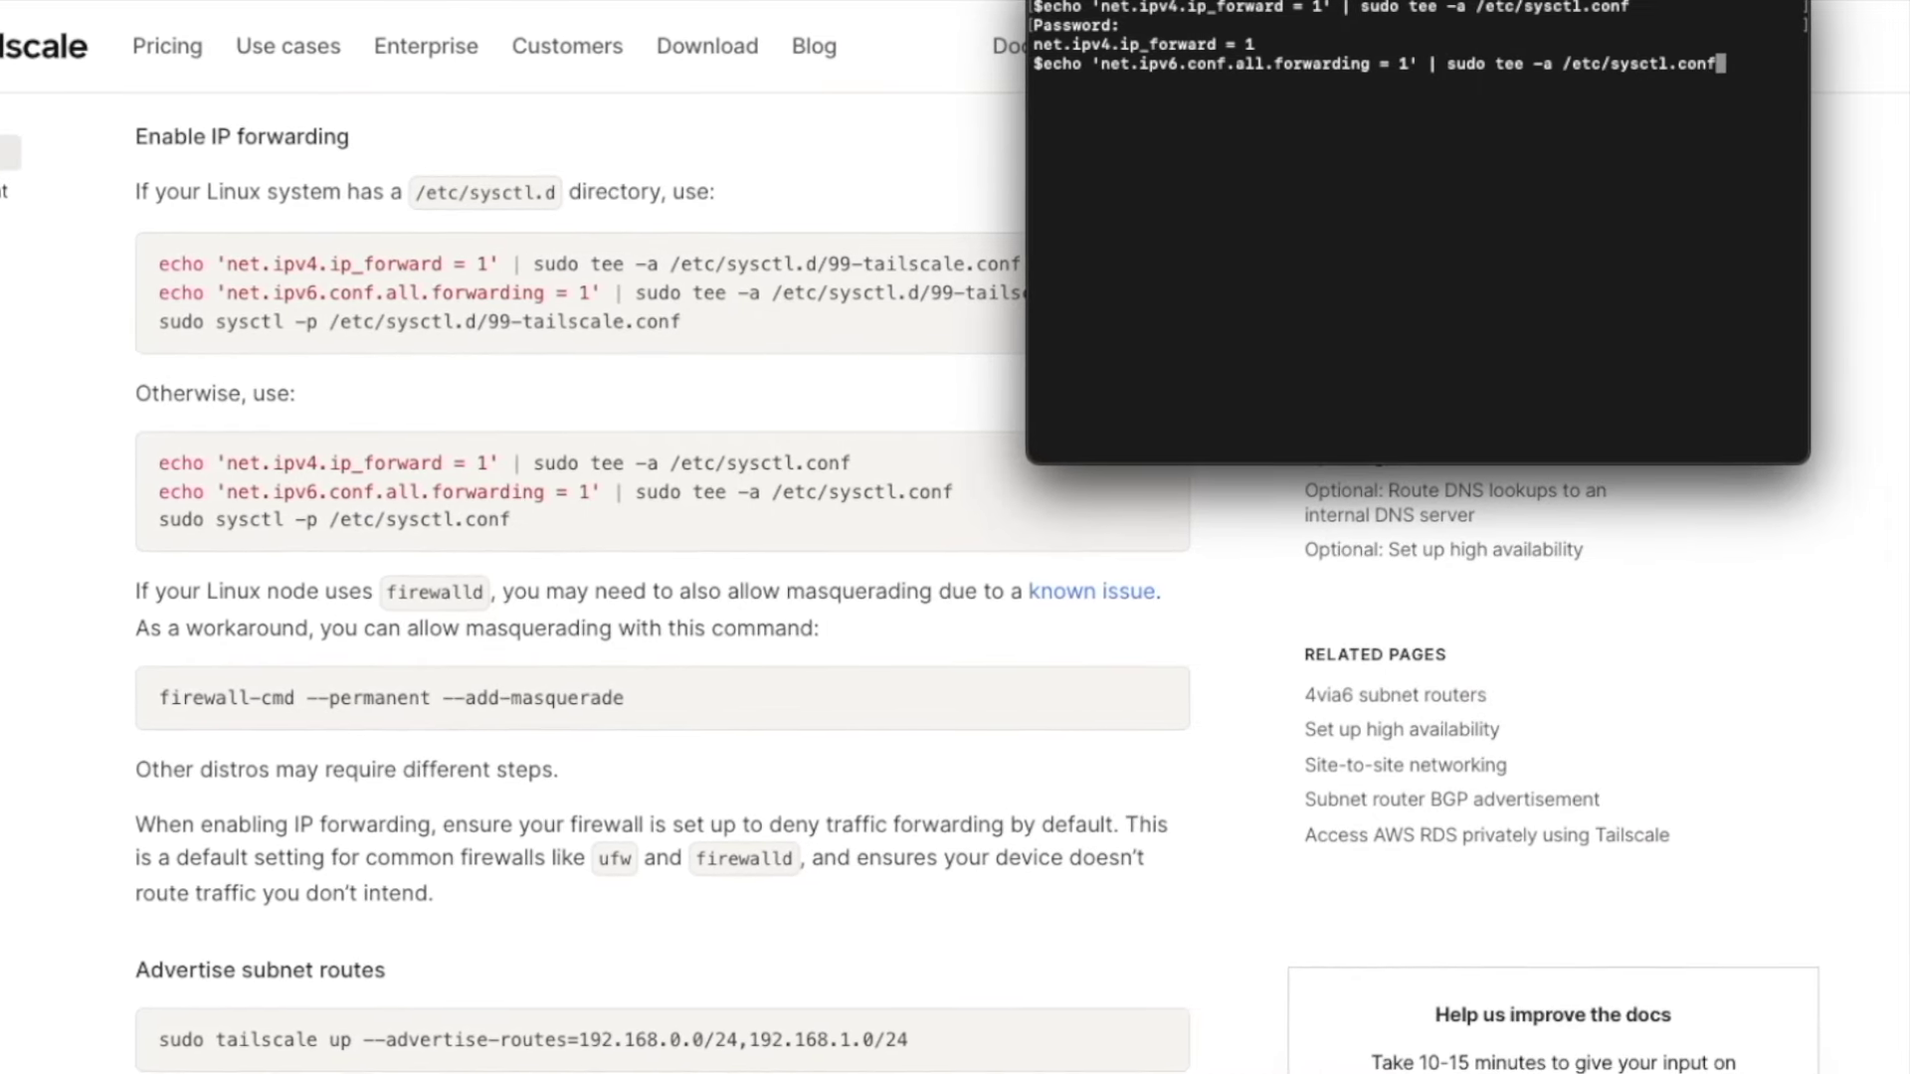
{"action": "key", "text": "Return"}
{"action": "type", "text": "sudo sysctl -p /etc/sysctl.conf"}
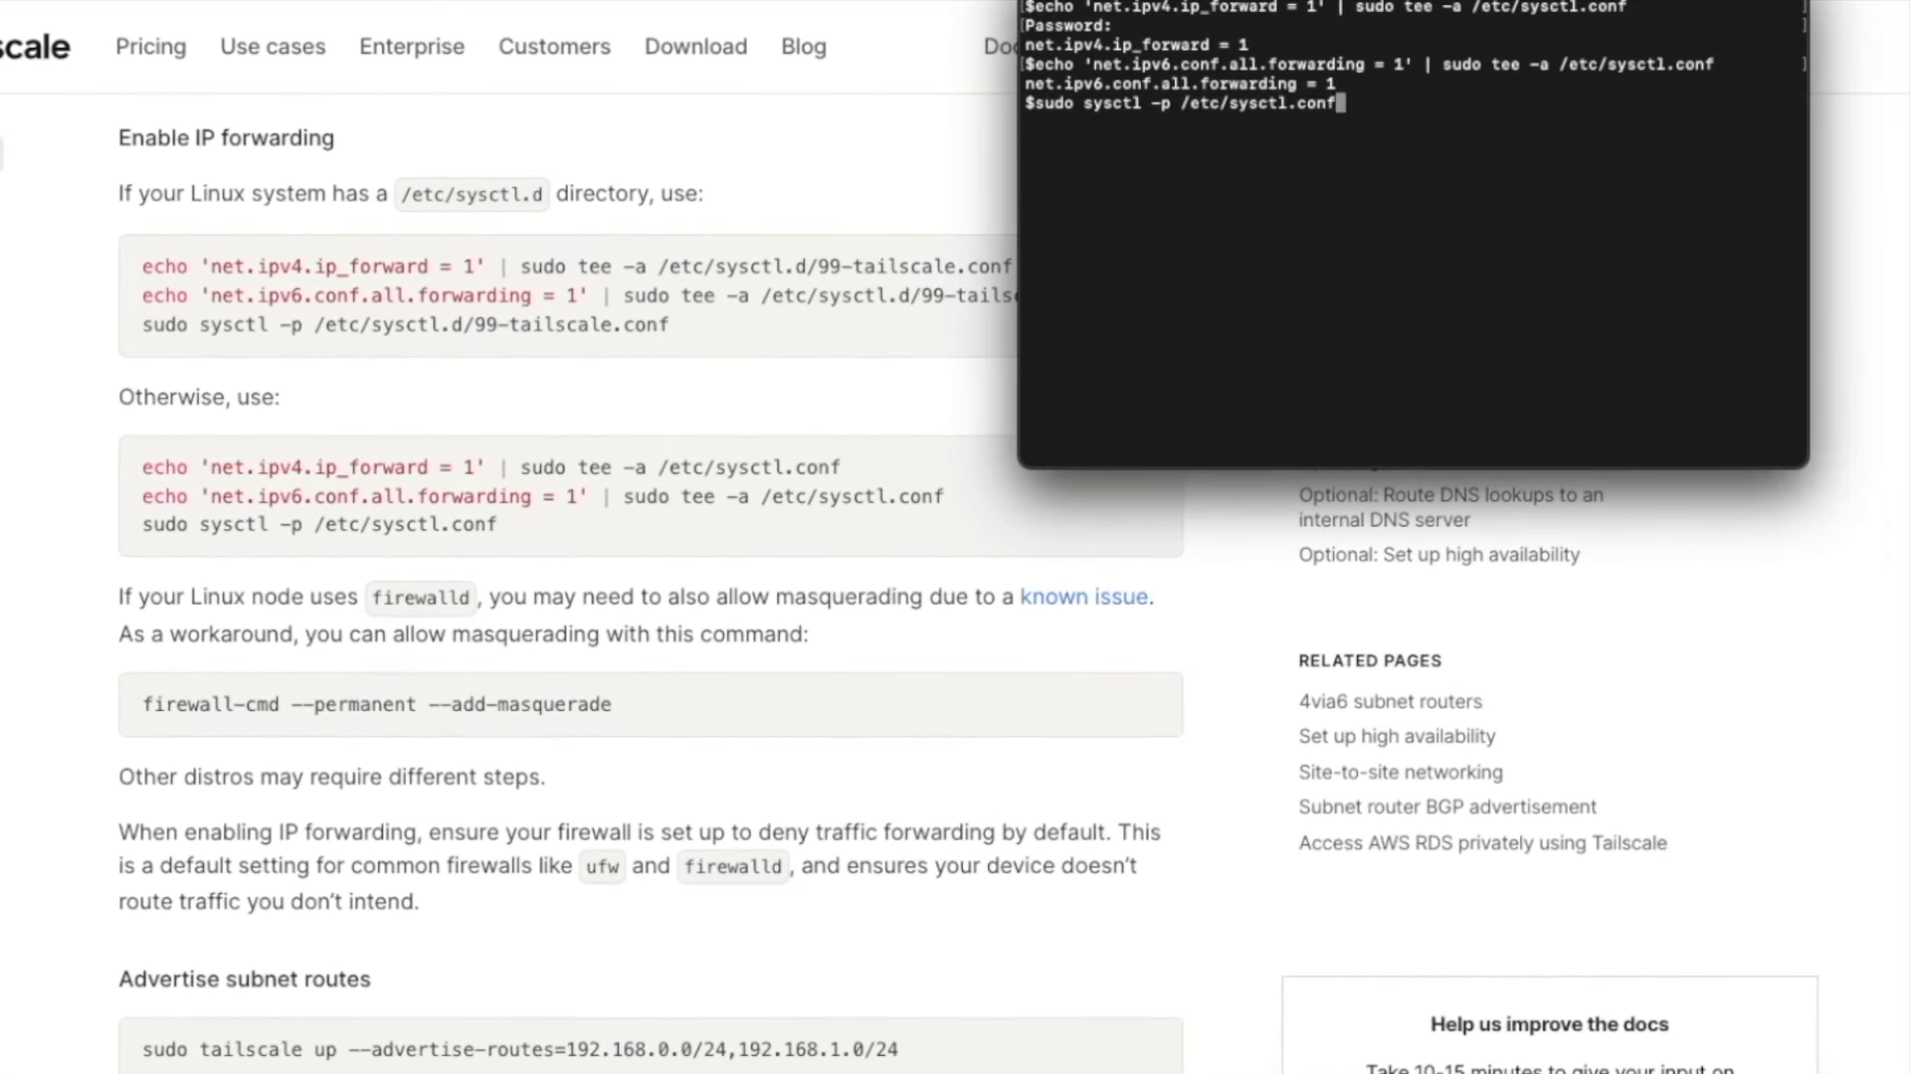
{"action": "key", "text": "Return"}
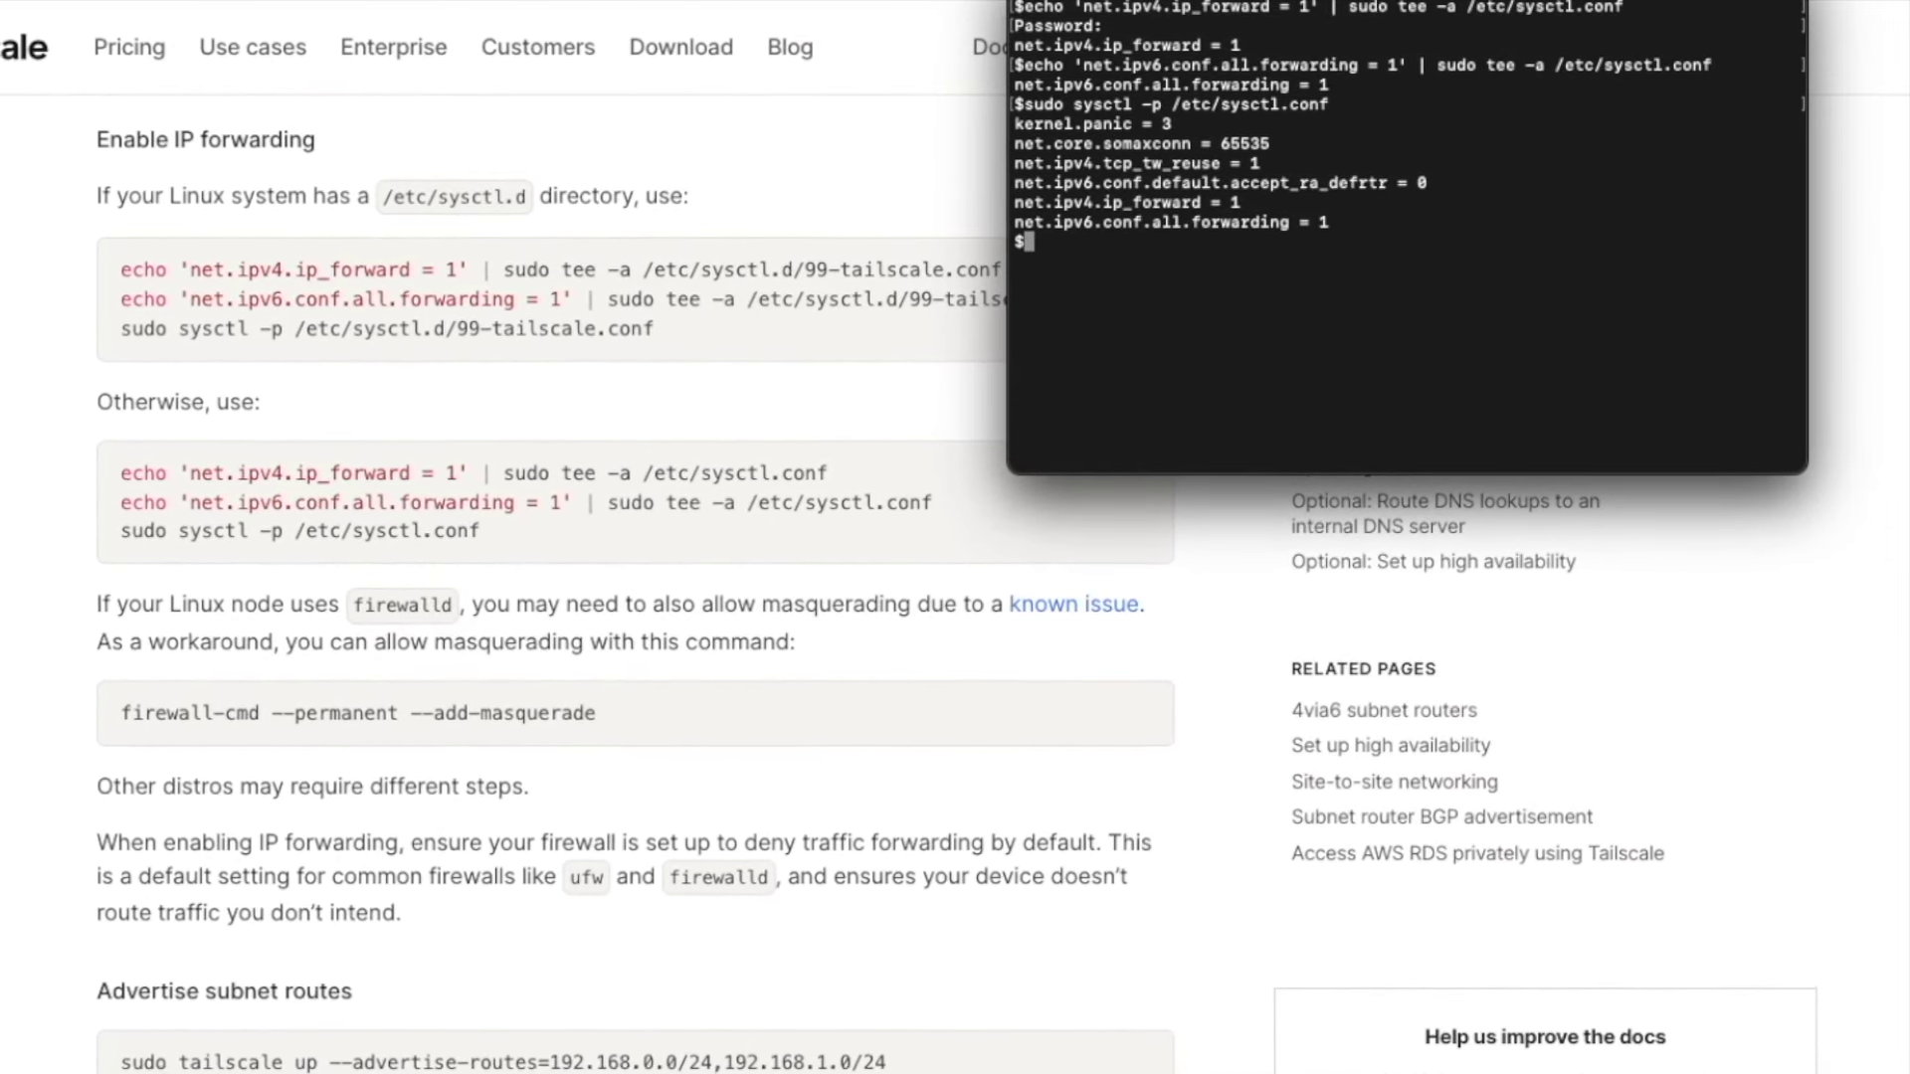
Advertise routes 192.168.0.0/24 and 192.168.1.0/24 with tailscale up, rerunning with --reset.
{"action": "type", "text": "sudo tailscale up --advertise-routes=192.168.0.0/24"}
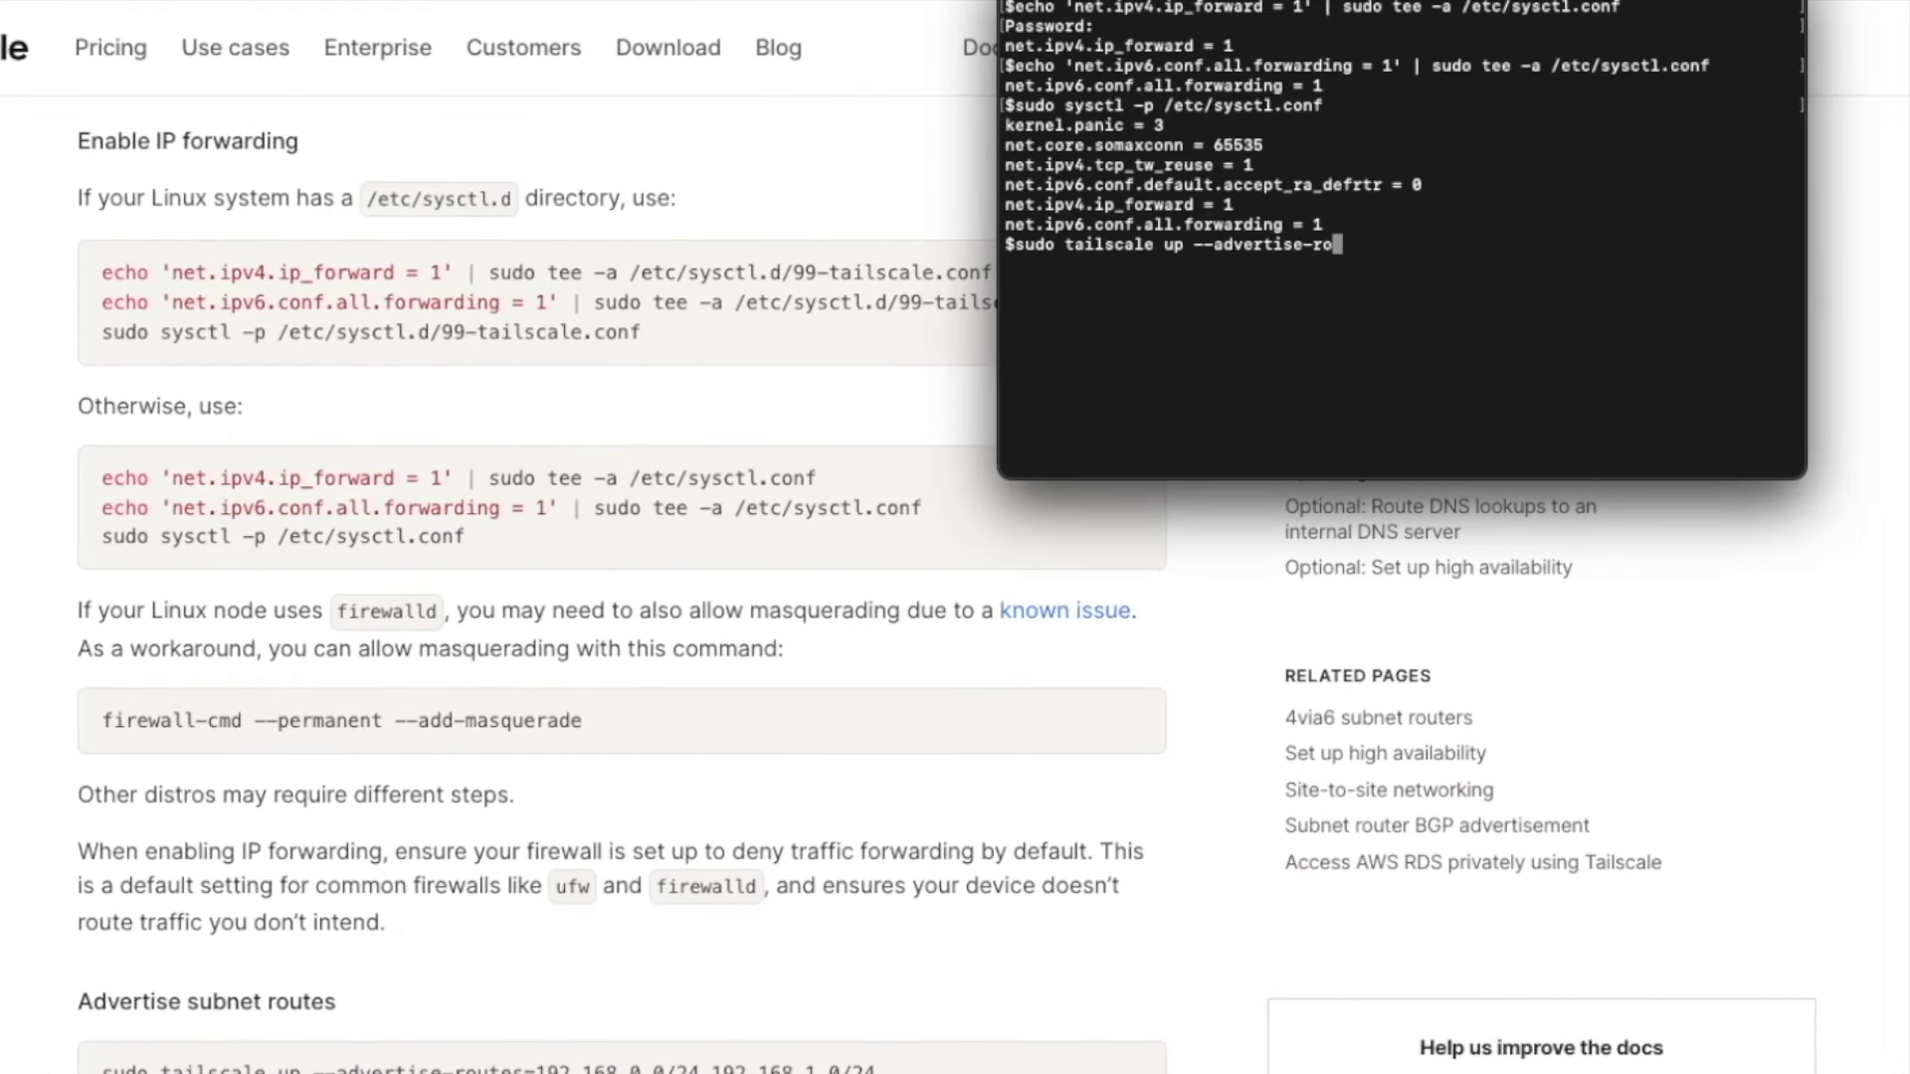
{"action": "type", "text": ",192.168.1.0/24"}
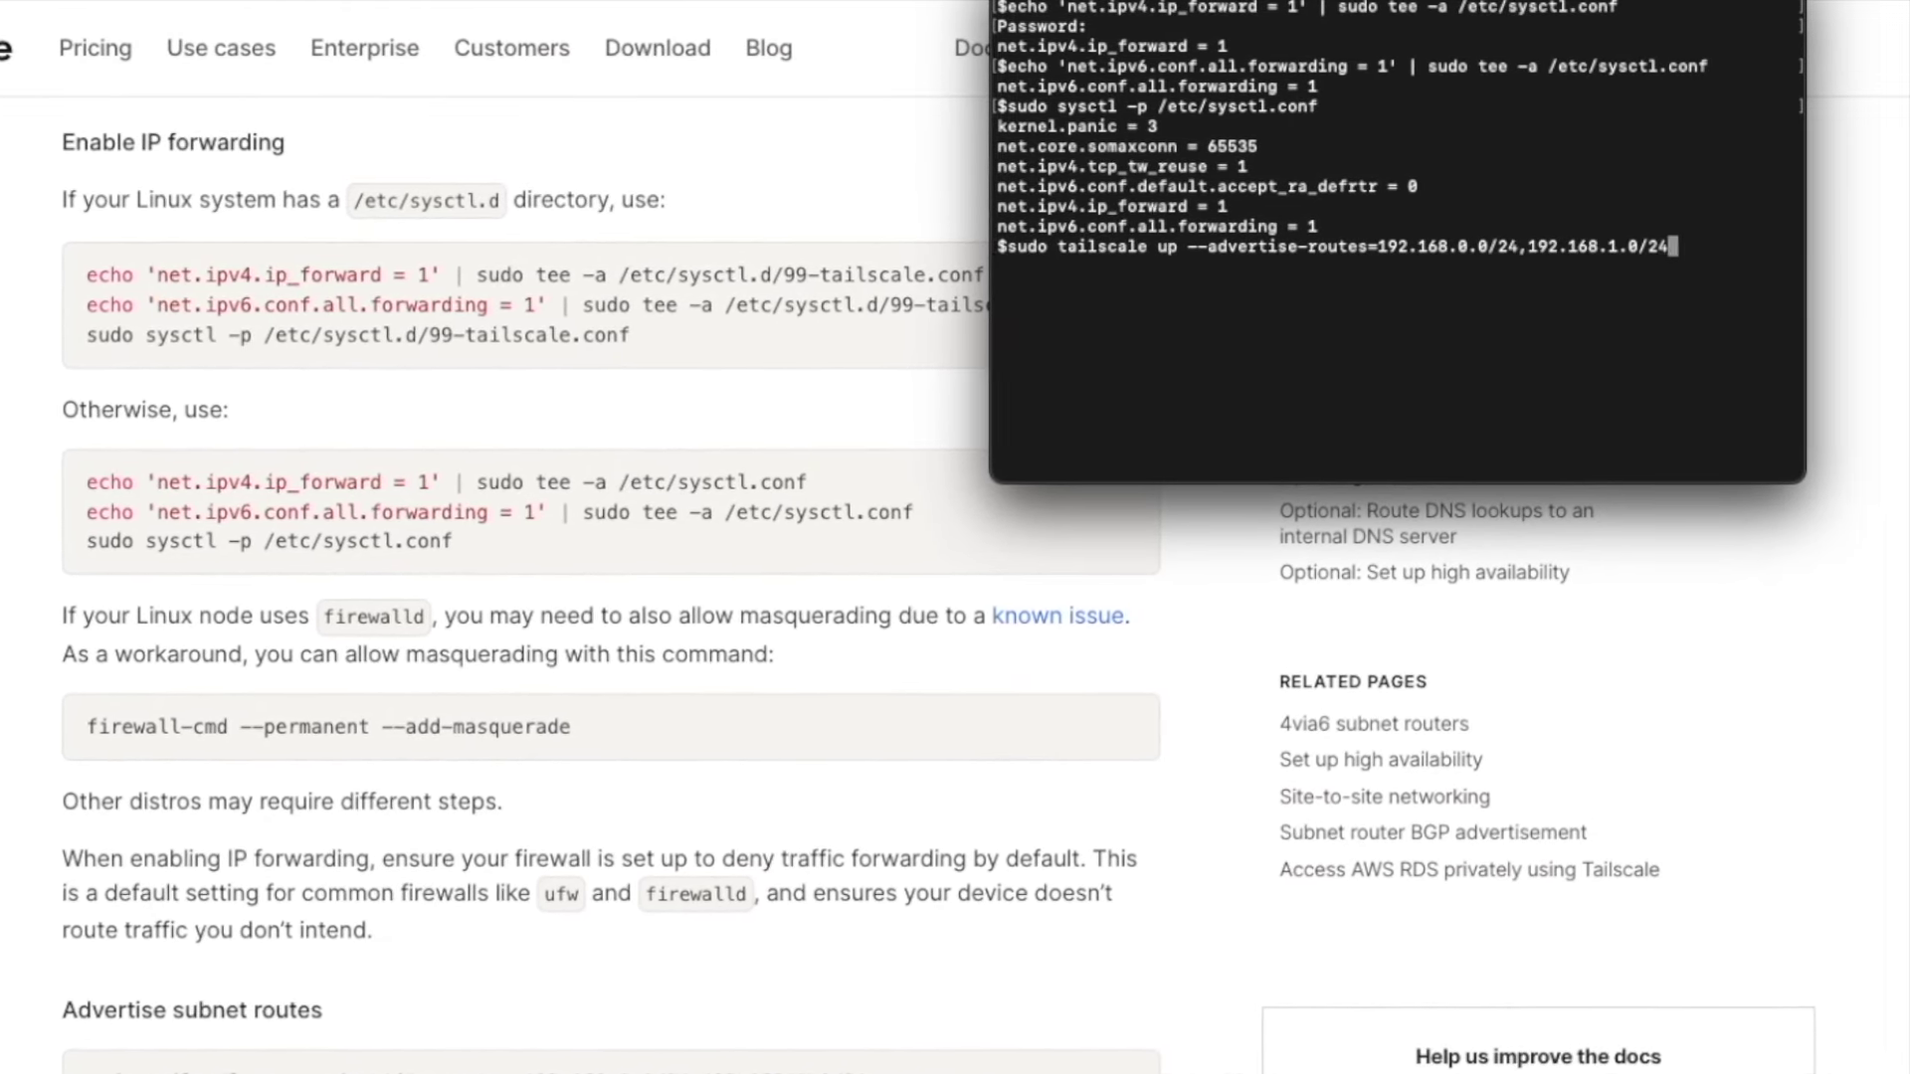
{"action": "key", "text": "Return"}
{"action": "scroll", "coordinate": [1101, 362], "scroll_direction": "down", "scroll_amount": 3}
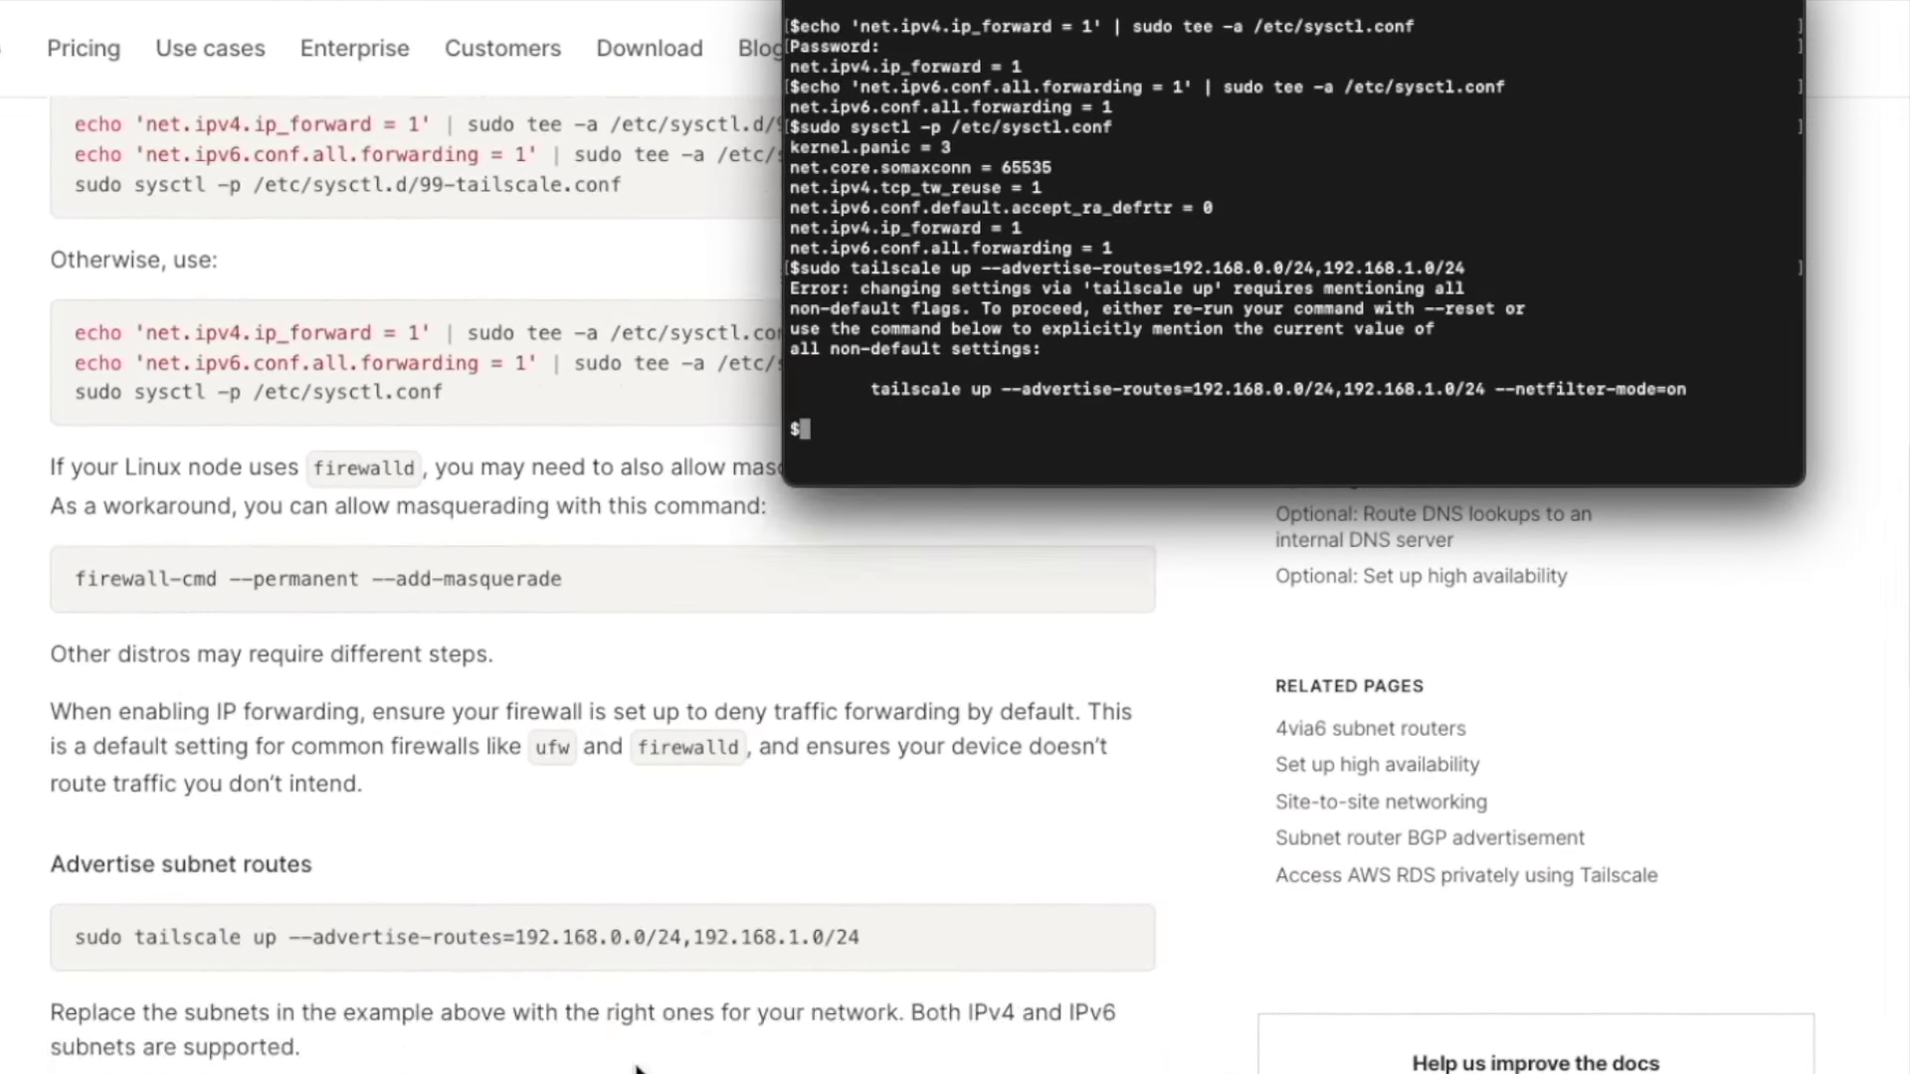
{"action": "scroll", "coordinate": [1101, 362], "scroll_direction": "up", "scroll_amount": 2}
{"action": "key", "text": "Up"}
{"action": "type", "text": "--reset"}
{"action": "key", "text": "Return"}
{"action": "scroll", "coordinate": [169, 124], "scroll_direction": "down", "scroll_amount": 7}
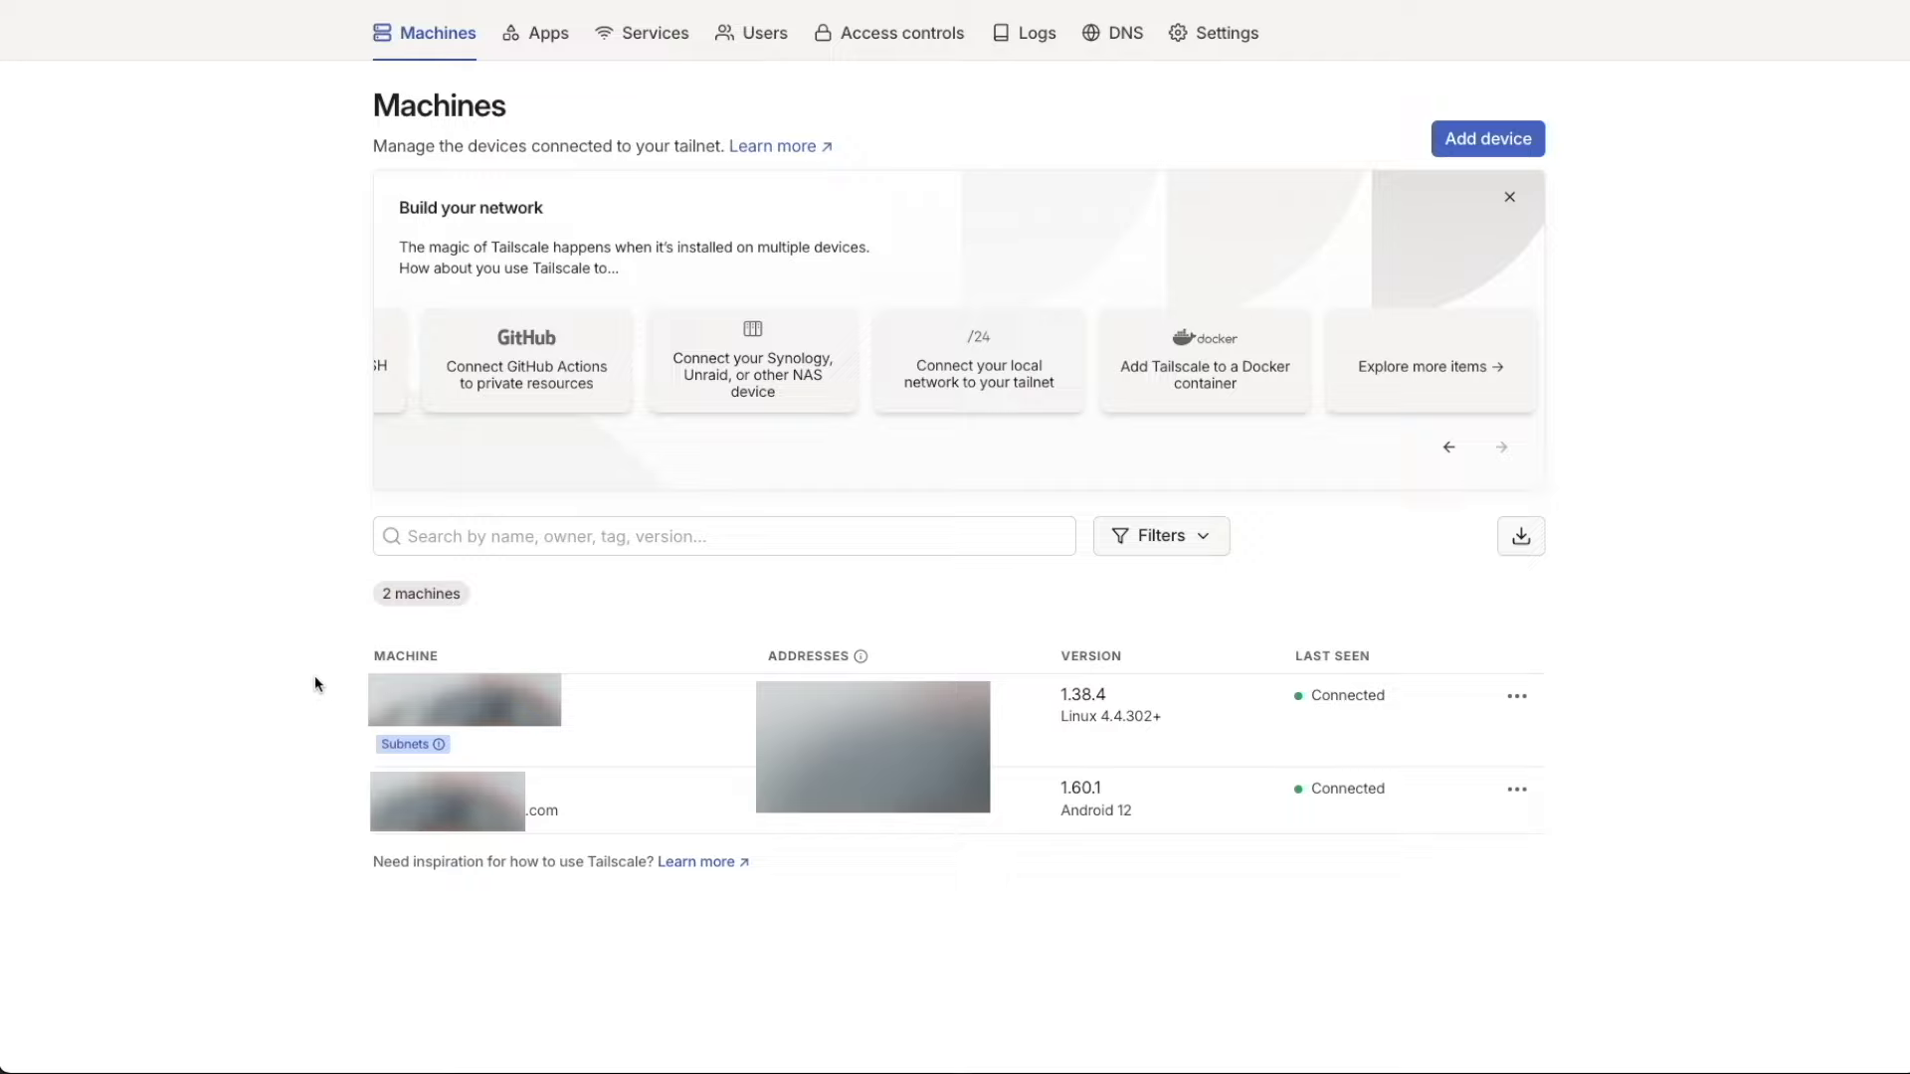
Approve the NAS's 192.168.0.0/24 and 192.168.1.0/24 subnet routes in Edit route settings and save.
{"action": "mouse_move", "coordinate": [314, 676]}
{"action": "left_mouse_down"}
{"action": "mouse_move", "coordinate": [349, 733]}
{"action": "mouse_move", "coordinate": [546, 737]}
{"action": "mouse_move", "coordinate": [468, 748]}
{"action": "left_mouse_up"}
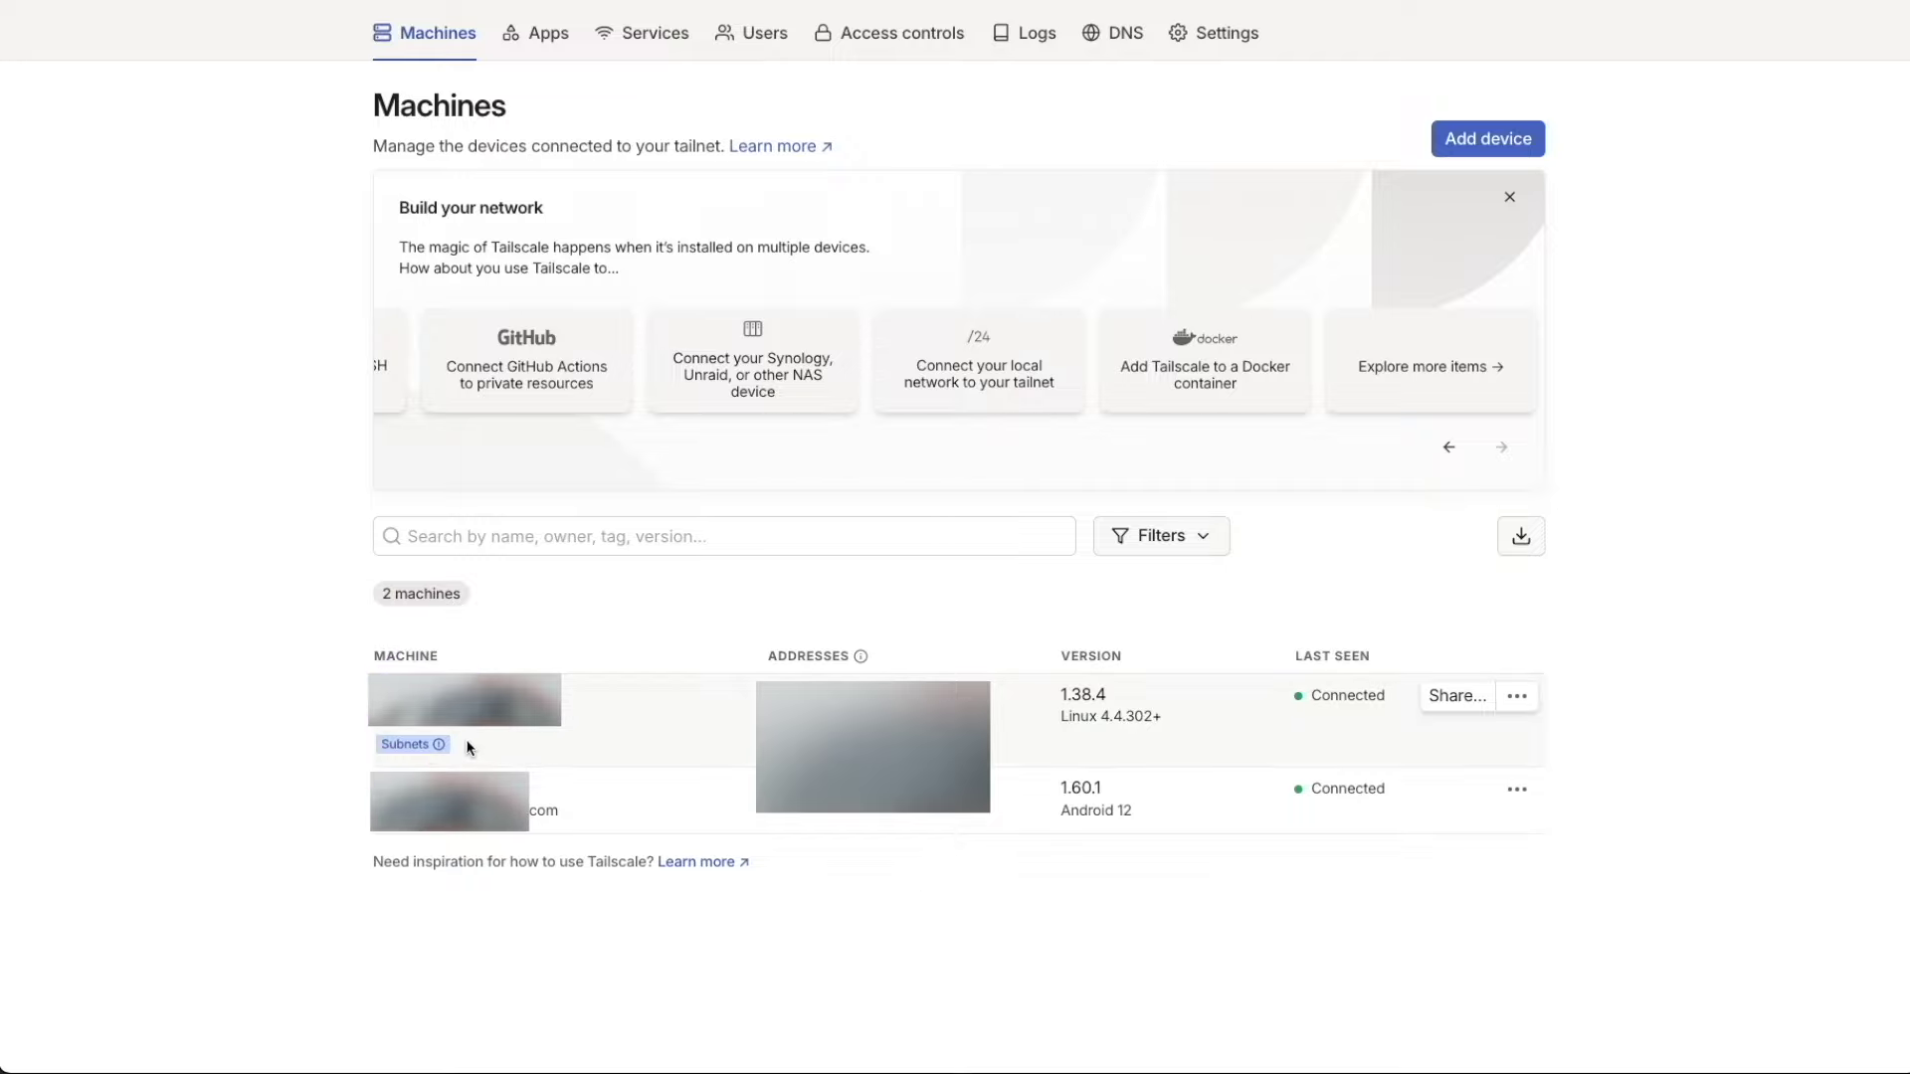
{"action": "mouse_move", "coordinate": [408, 748]}
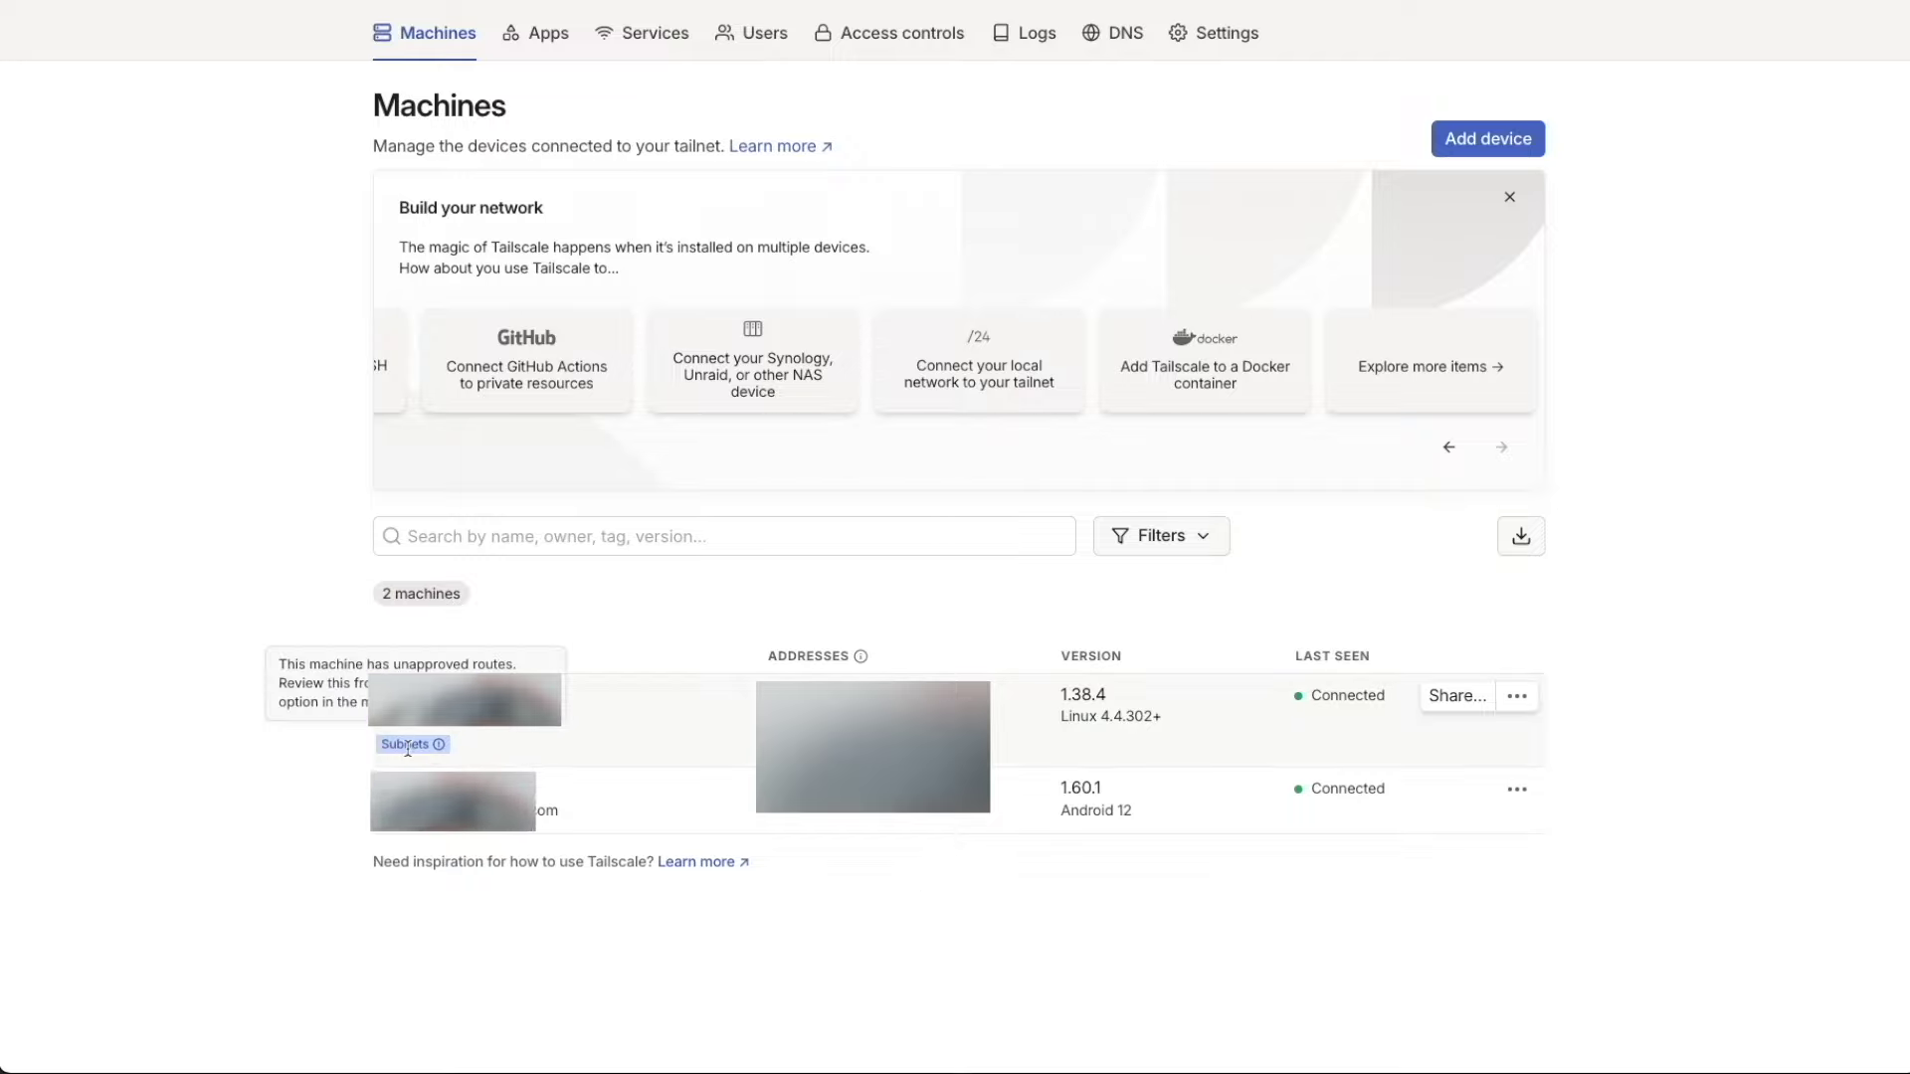
{"action": "left_click", "coordinate": [1519, 697]}
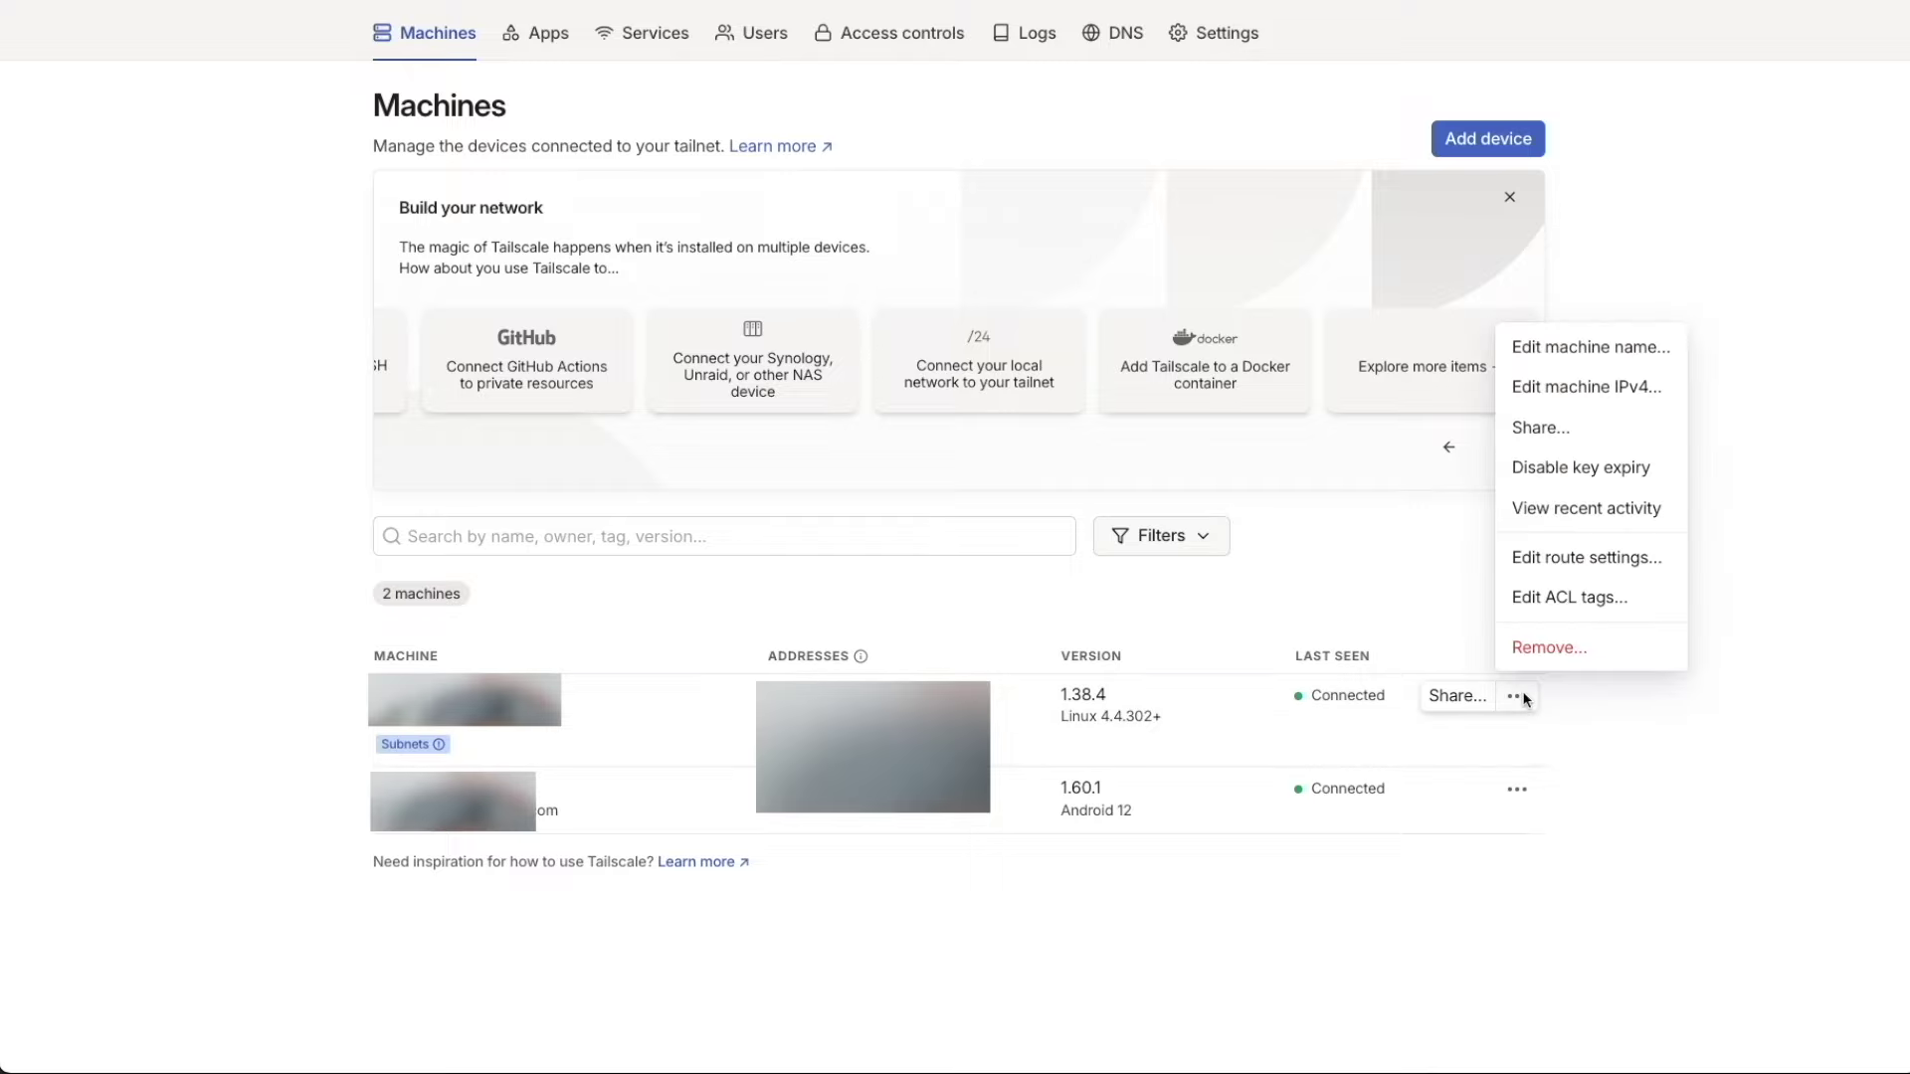
{"action": "left_click", "coordinate": [1588, 560]}
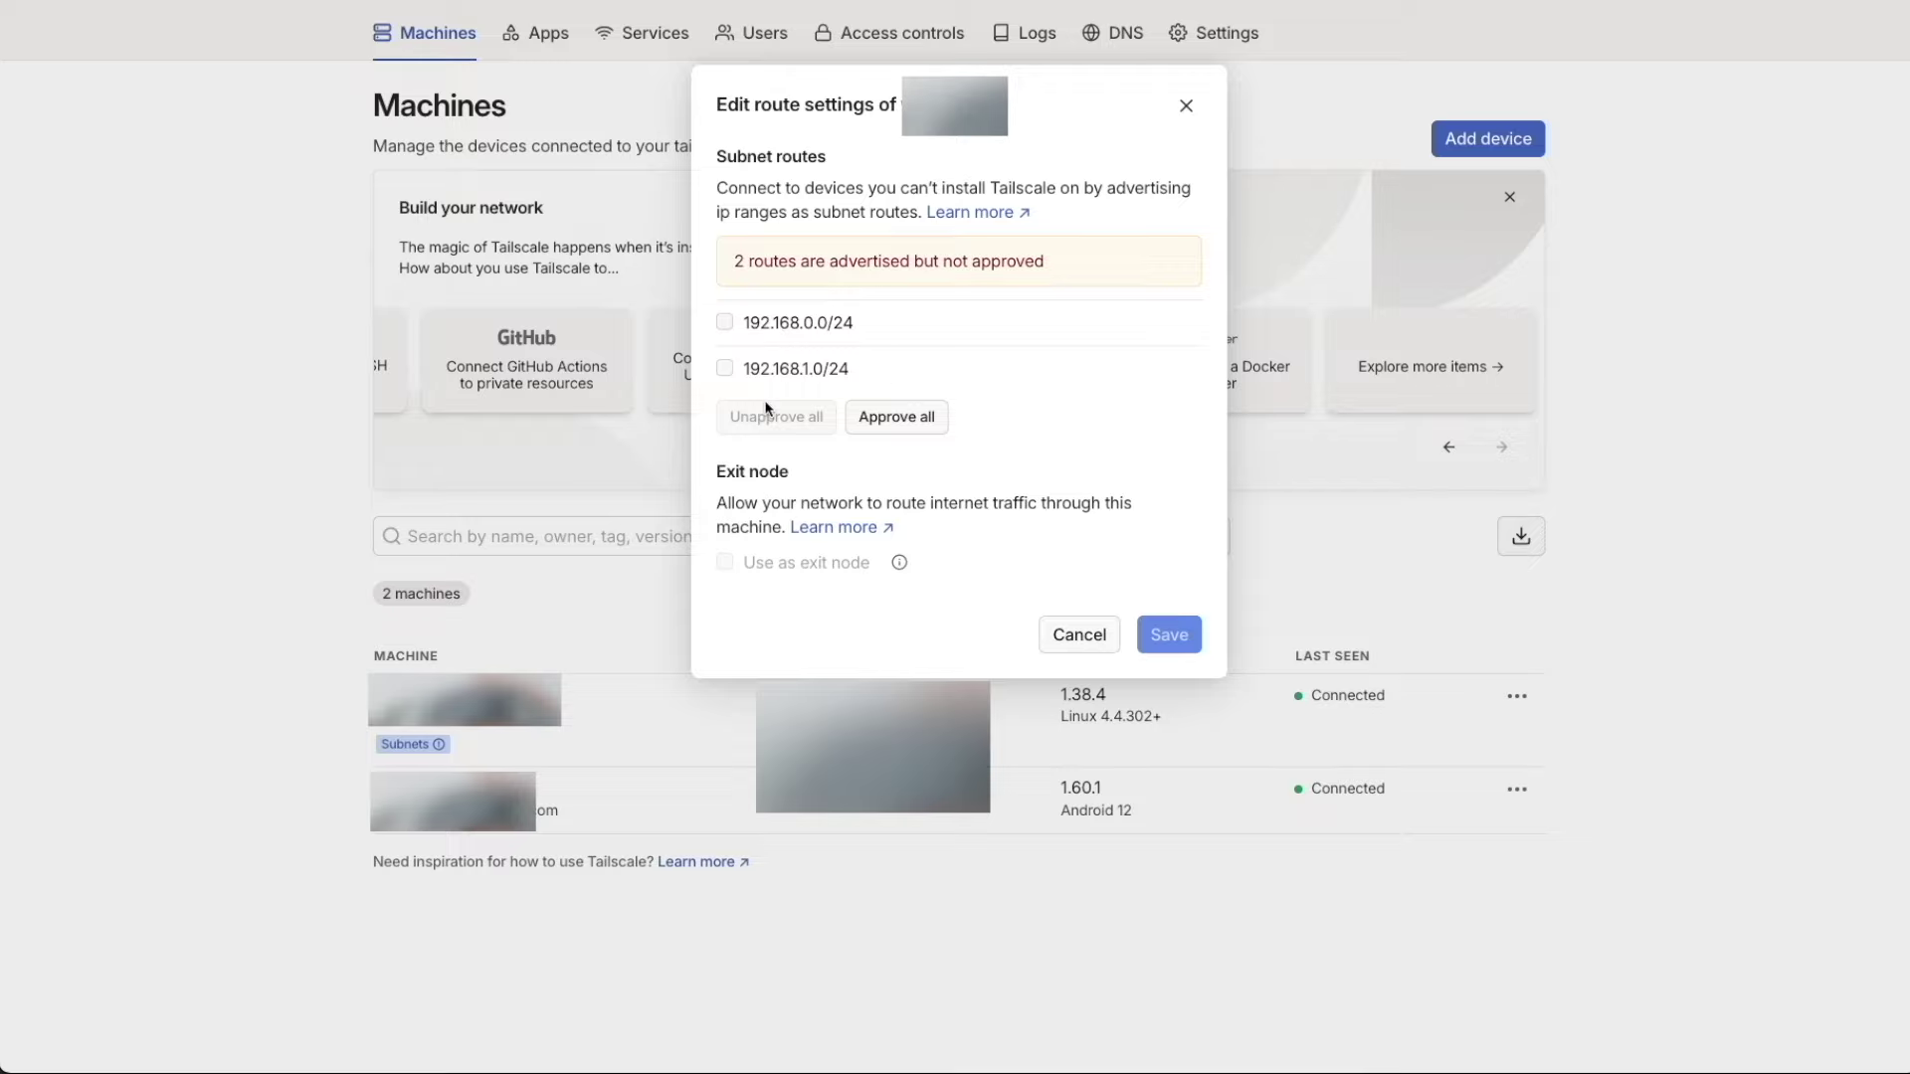
{"action": "mouse_move", "coordinate": [866, 398]}
{"action": "left_mouse_down"}
{"action": "mouse_move", "coordinate": [657, 332]}
{"action": "mouse_move", "coordinate": [883, 367]}
{"action": "mouse_move", "coordinate": [753, 484]}
{"action": "left_mouse_up"}
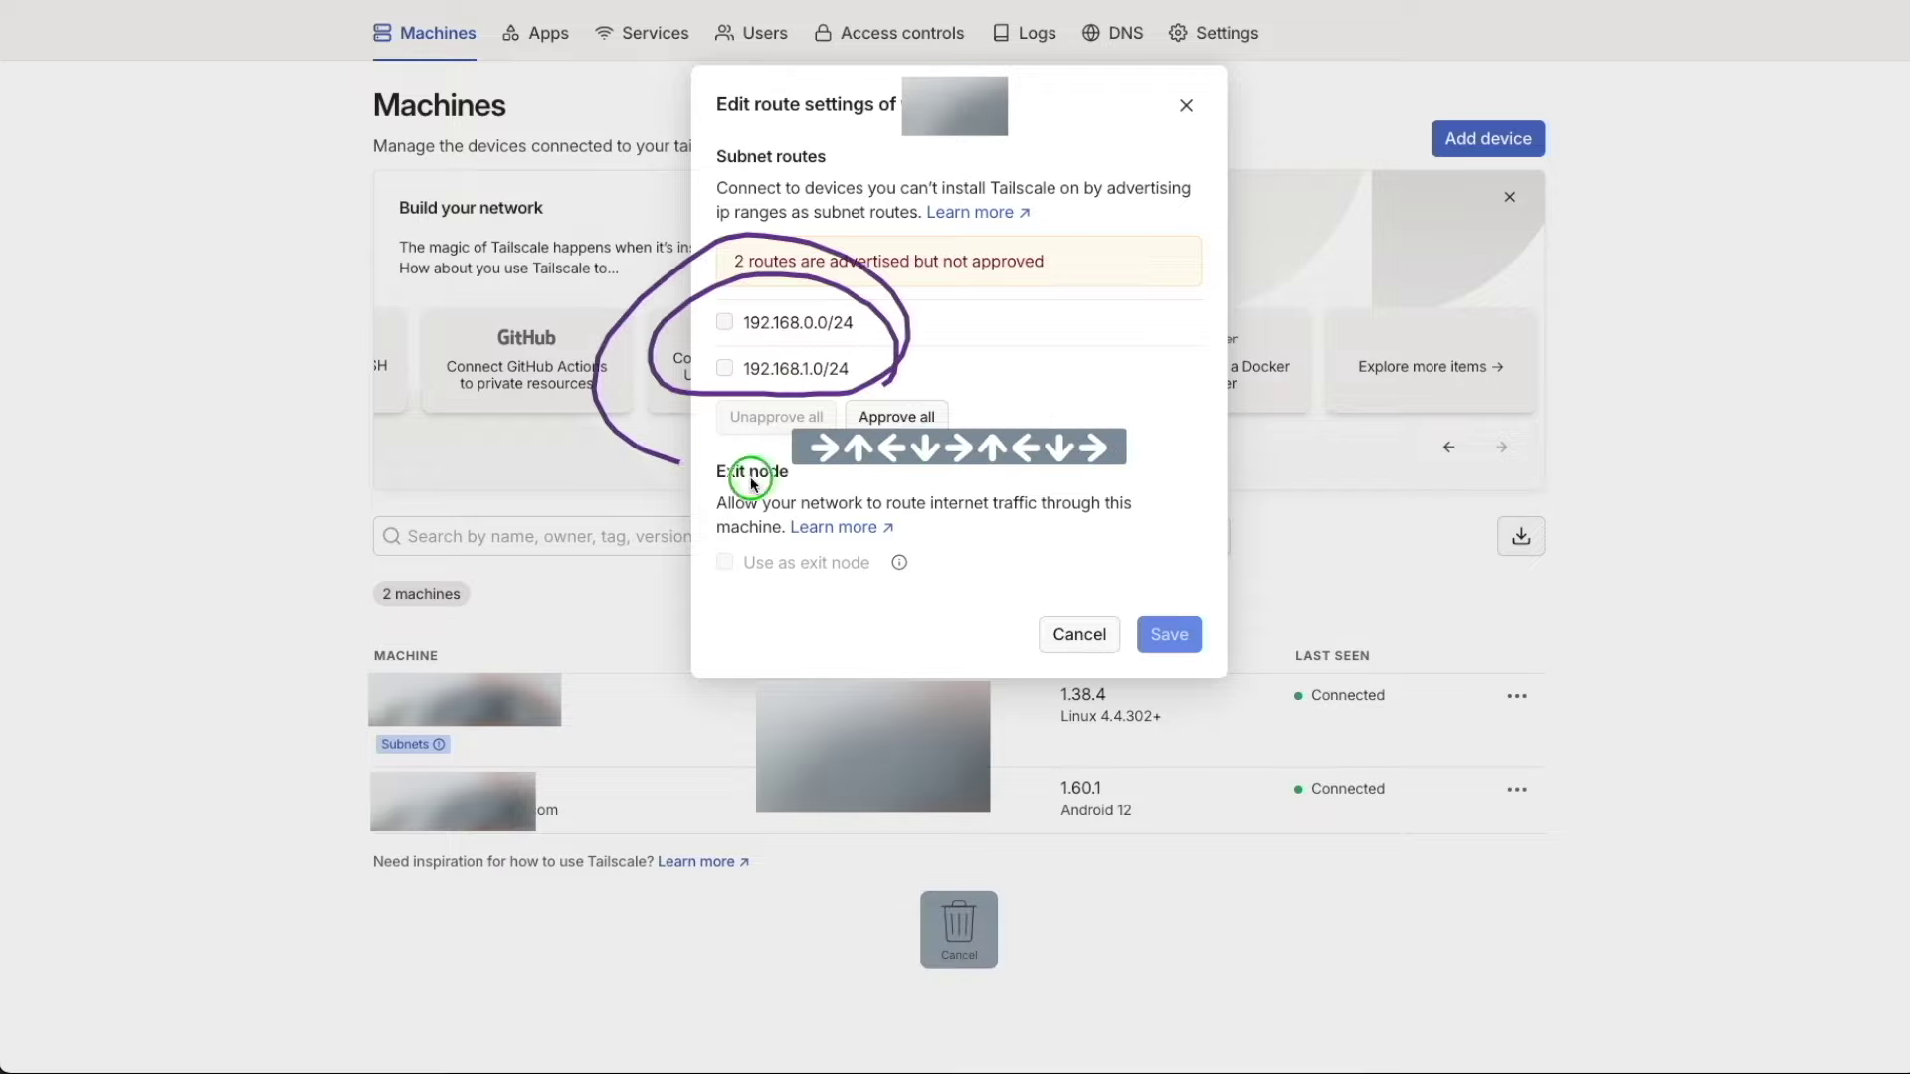
{"action": "left_click", "coordinate": [724, 324]}
{"action": "left_click", "coordinate": [724, 368]}
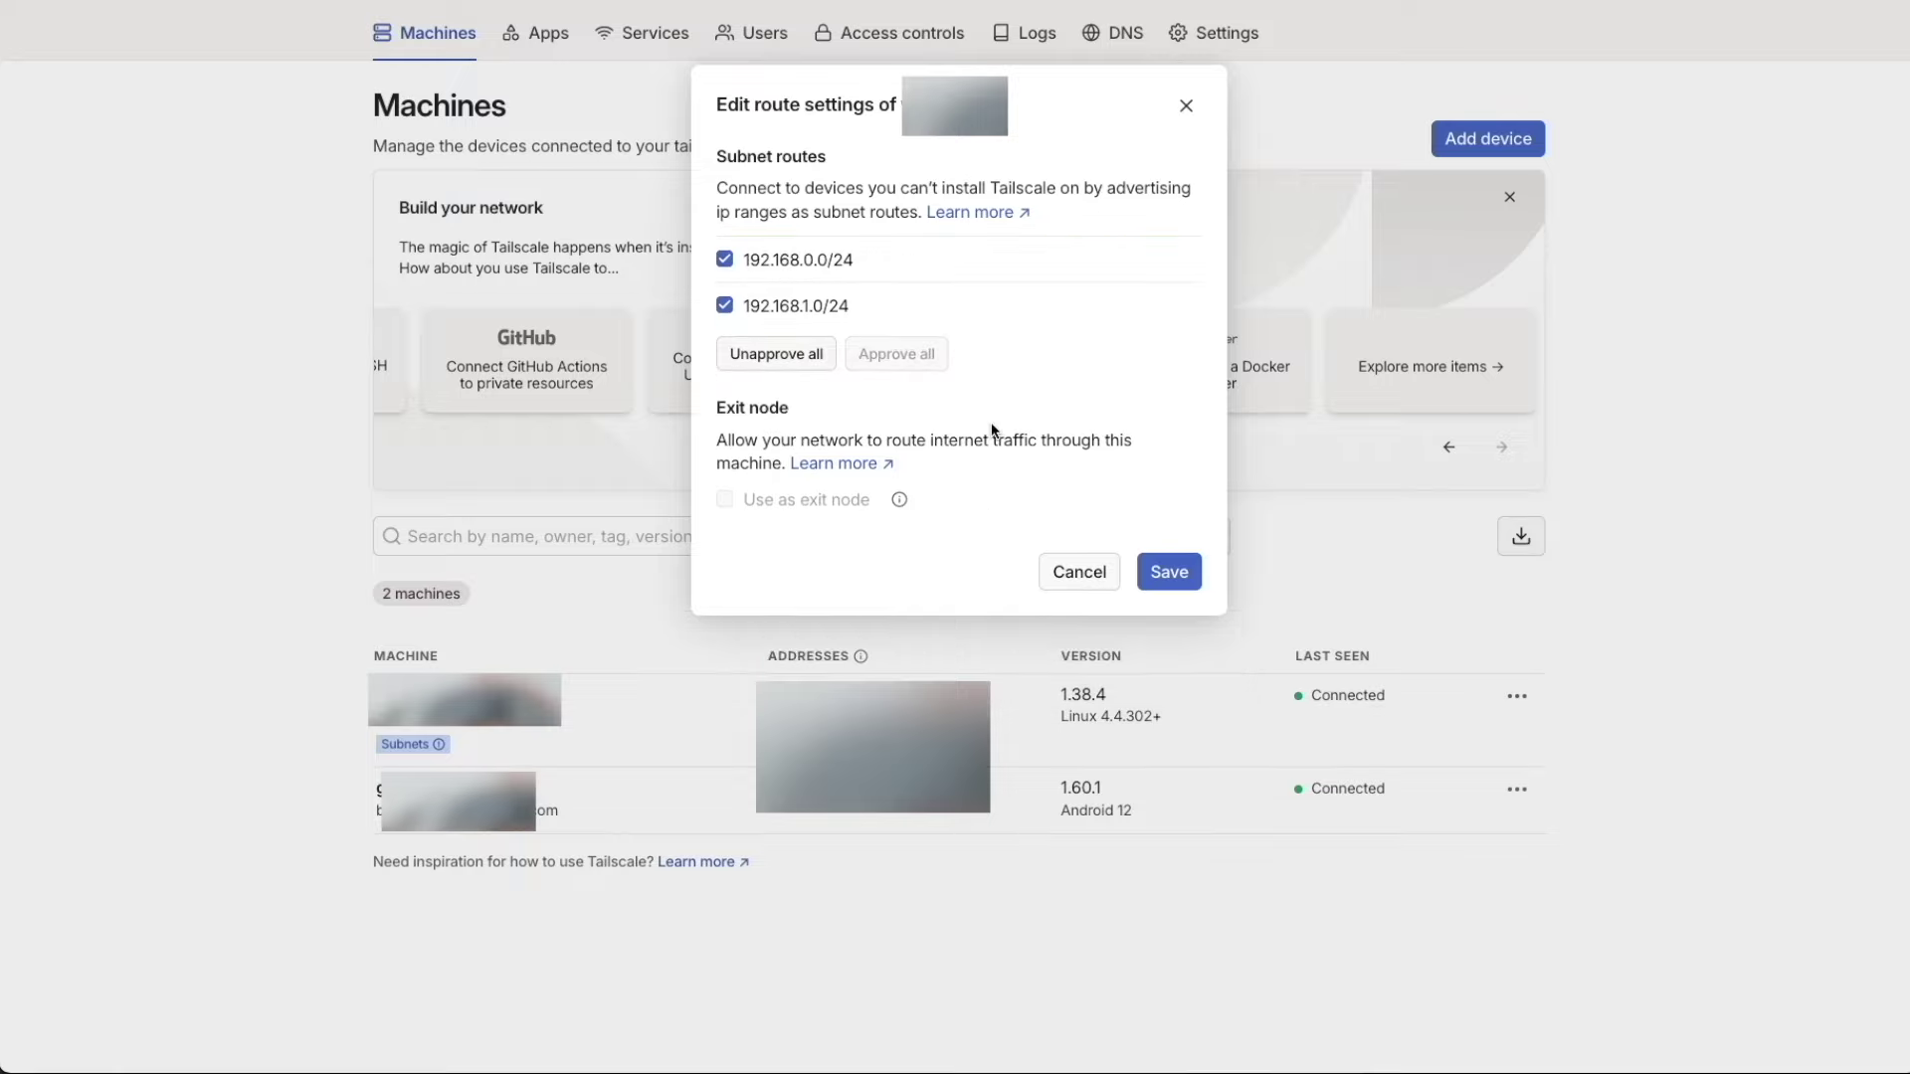
{"action": "left_click", "coordinate": [1169, 571]}
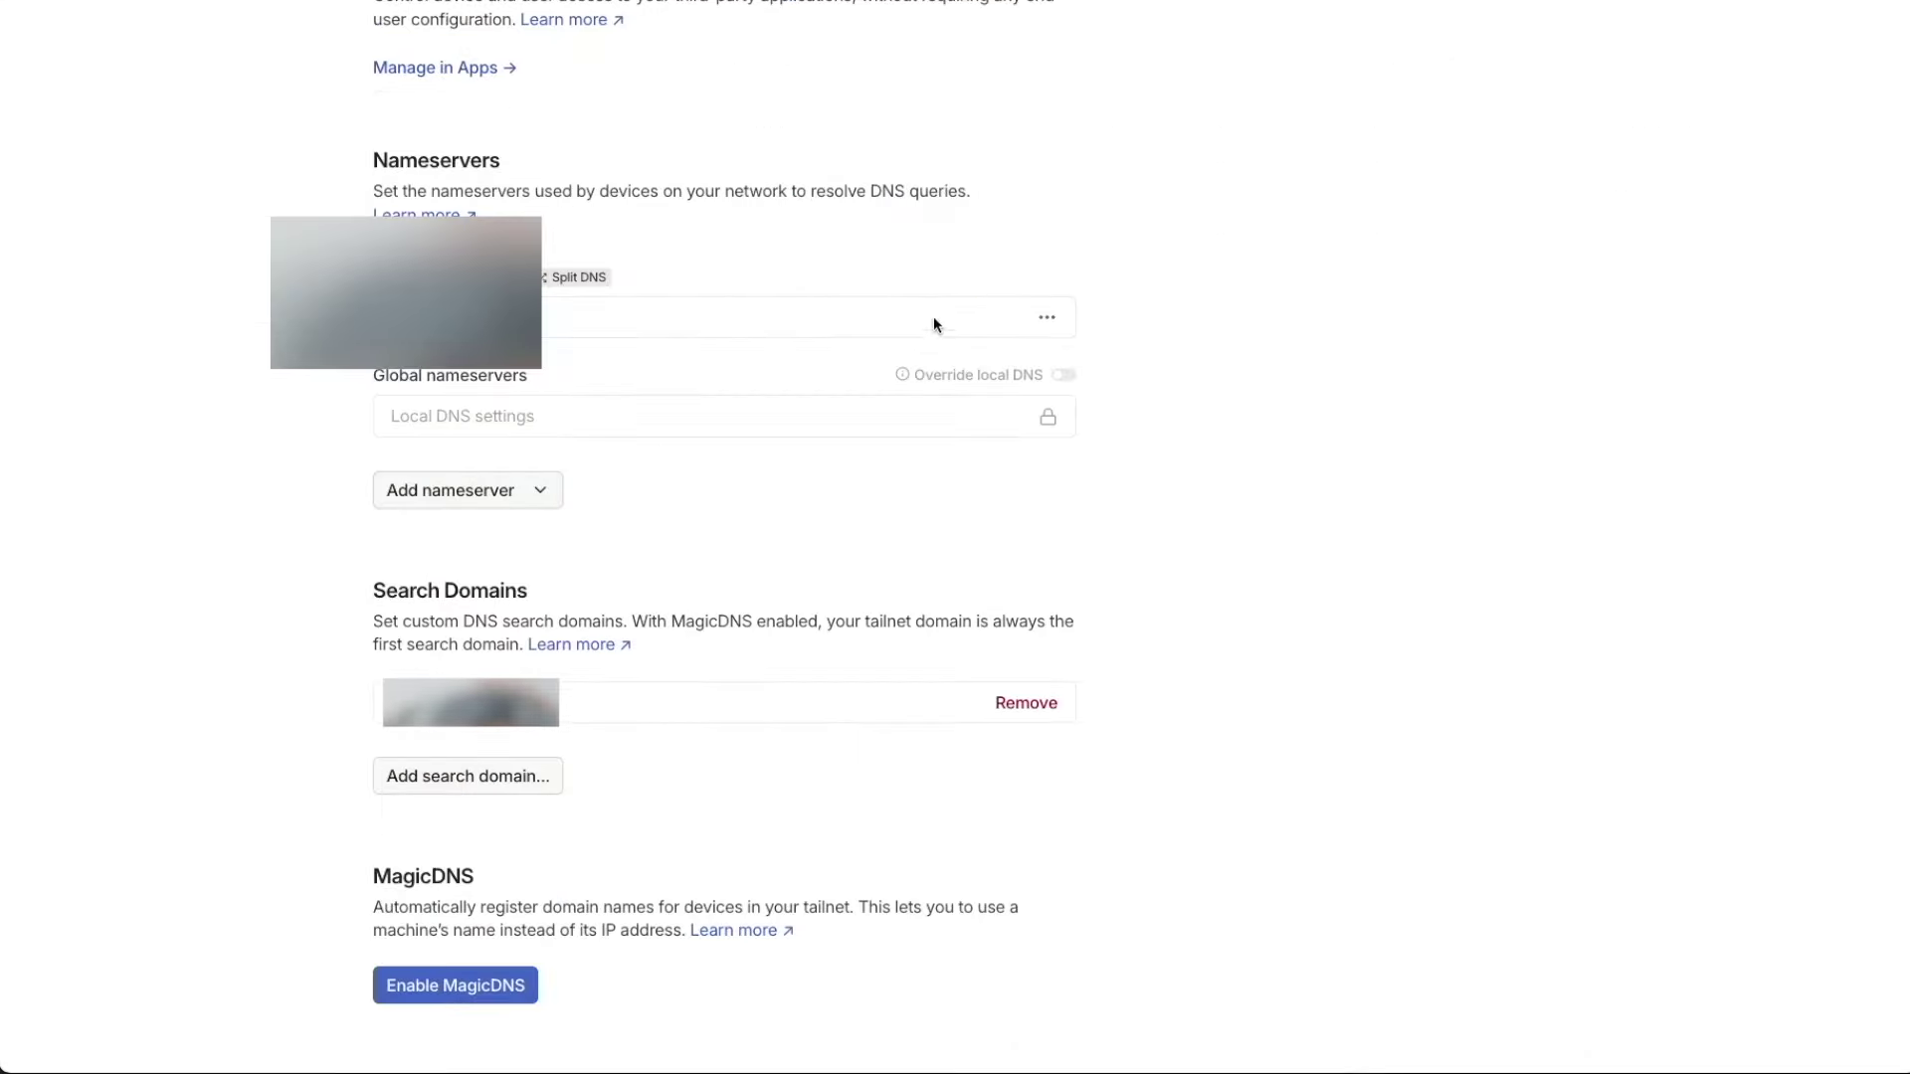
Add custom nameserver 192.168.1.1 with Restrict to domain enabled for the local domain, and save it.
{"action": "left_click", "coordinate": [1046, 318]}
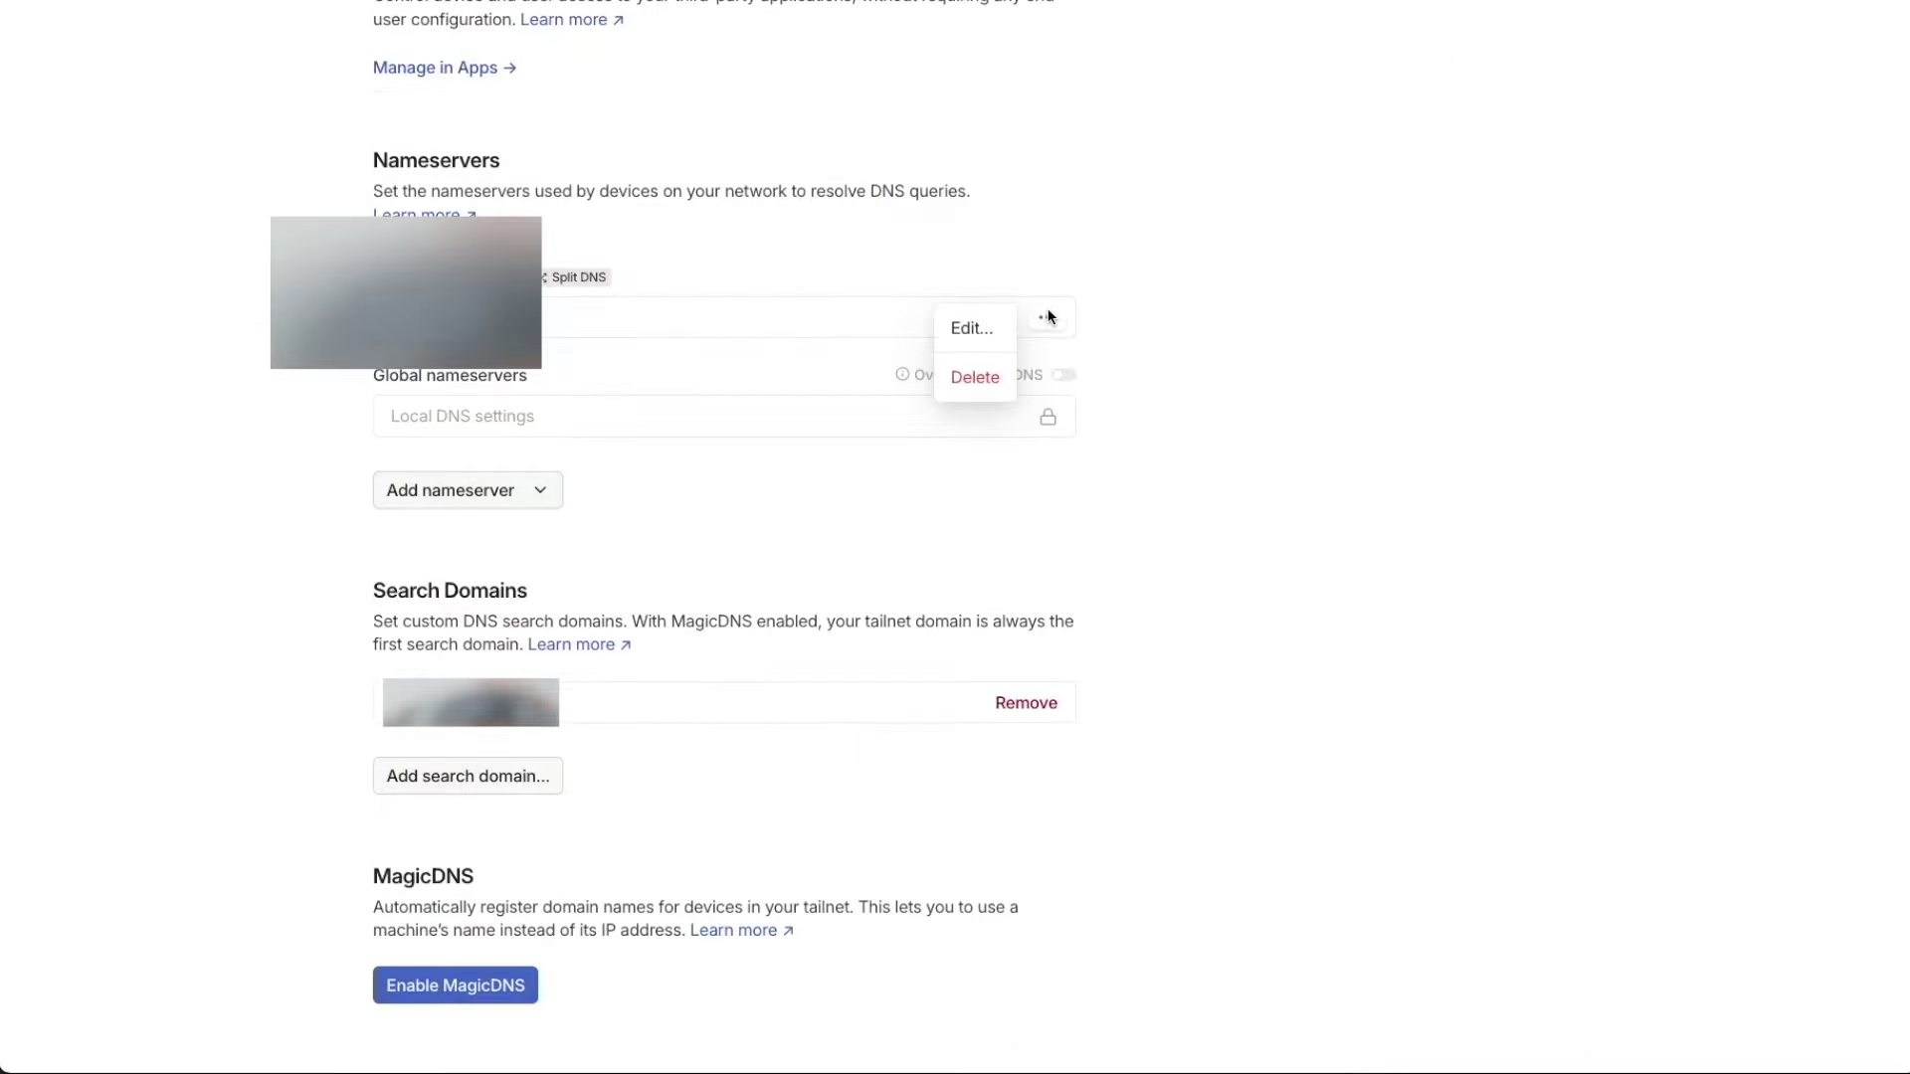
{"action": "key", "text": "Escape"}
{"action": "left_click", "coordinate": [518, 492]}
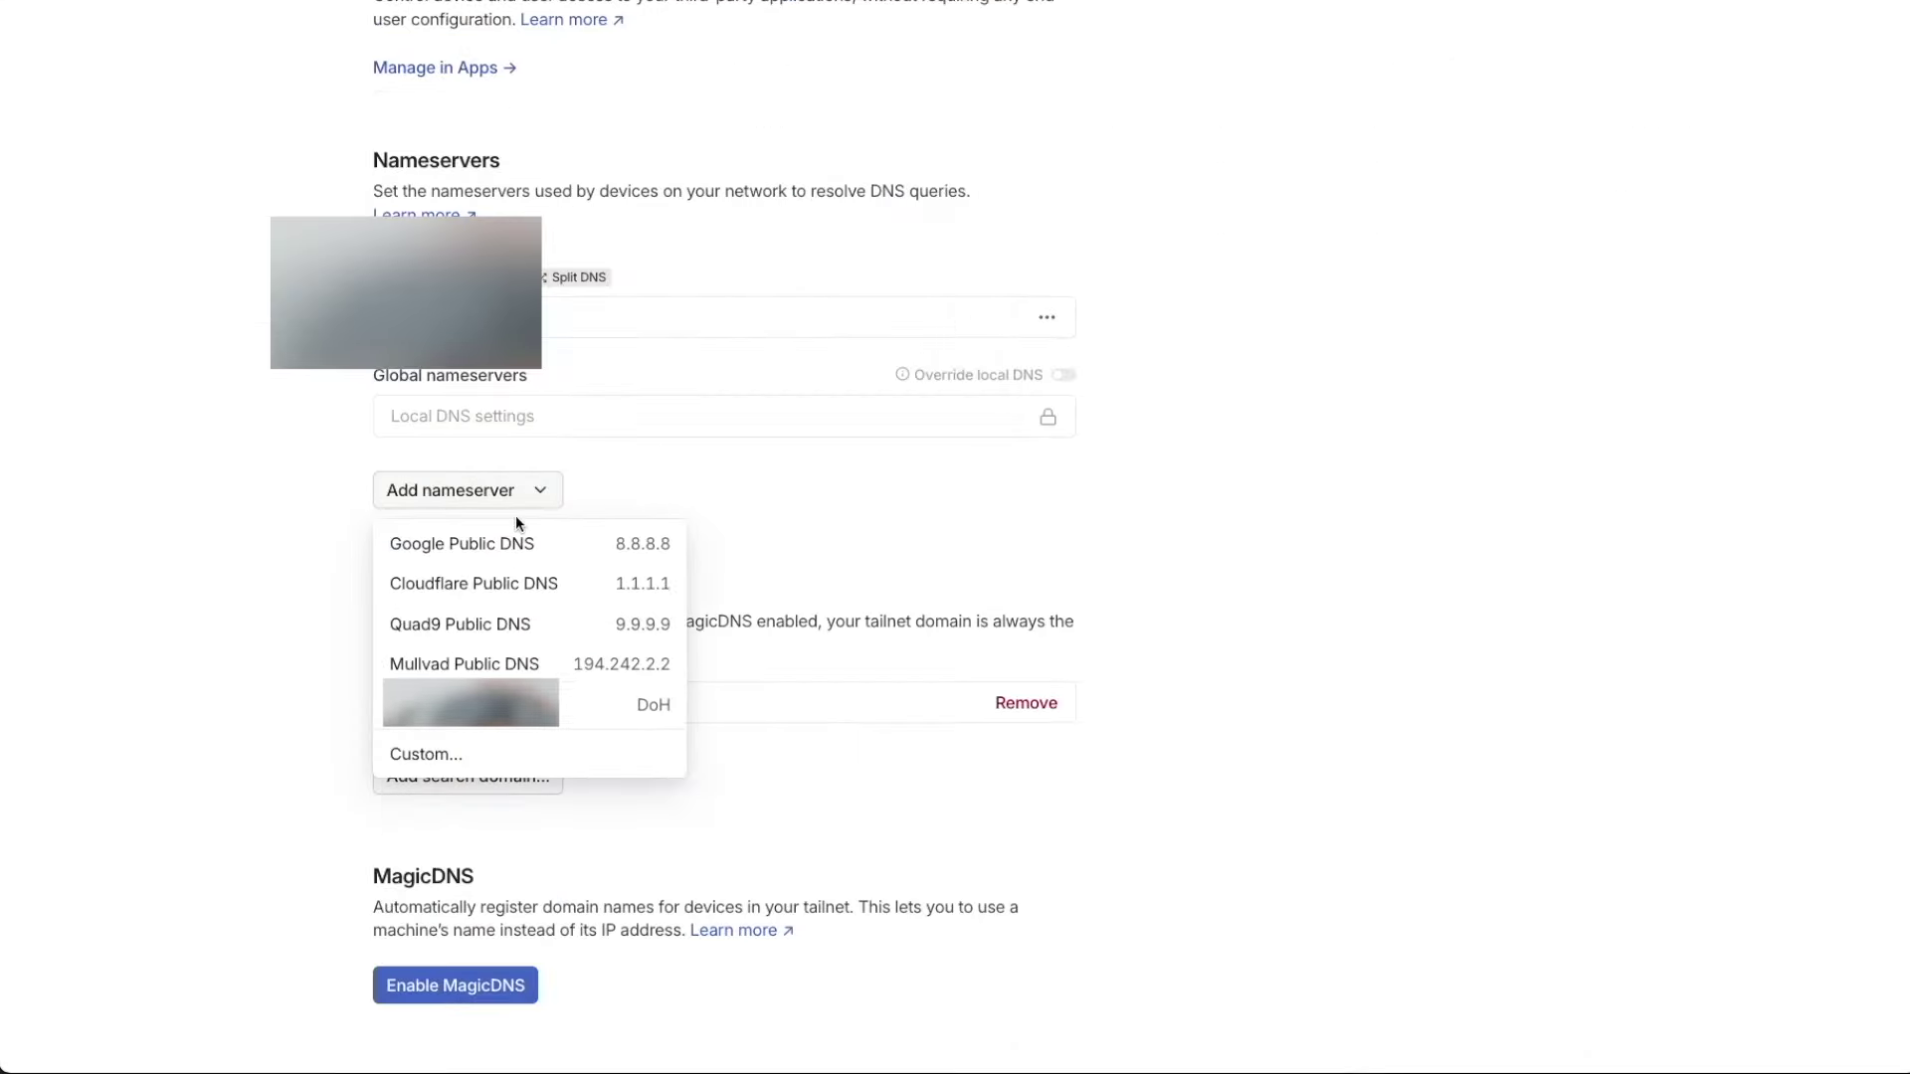
{"action": "left_click", "coordinate": [426, 756]}
{"action": "type", "text": "192.18"}
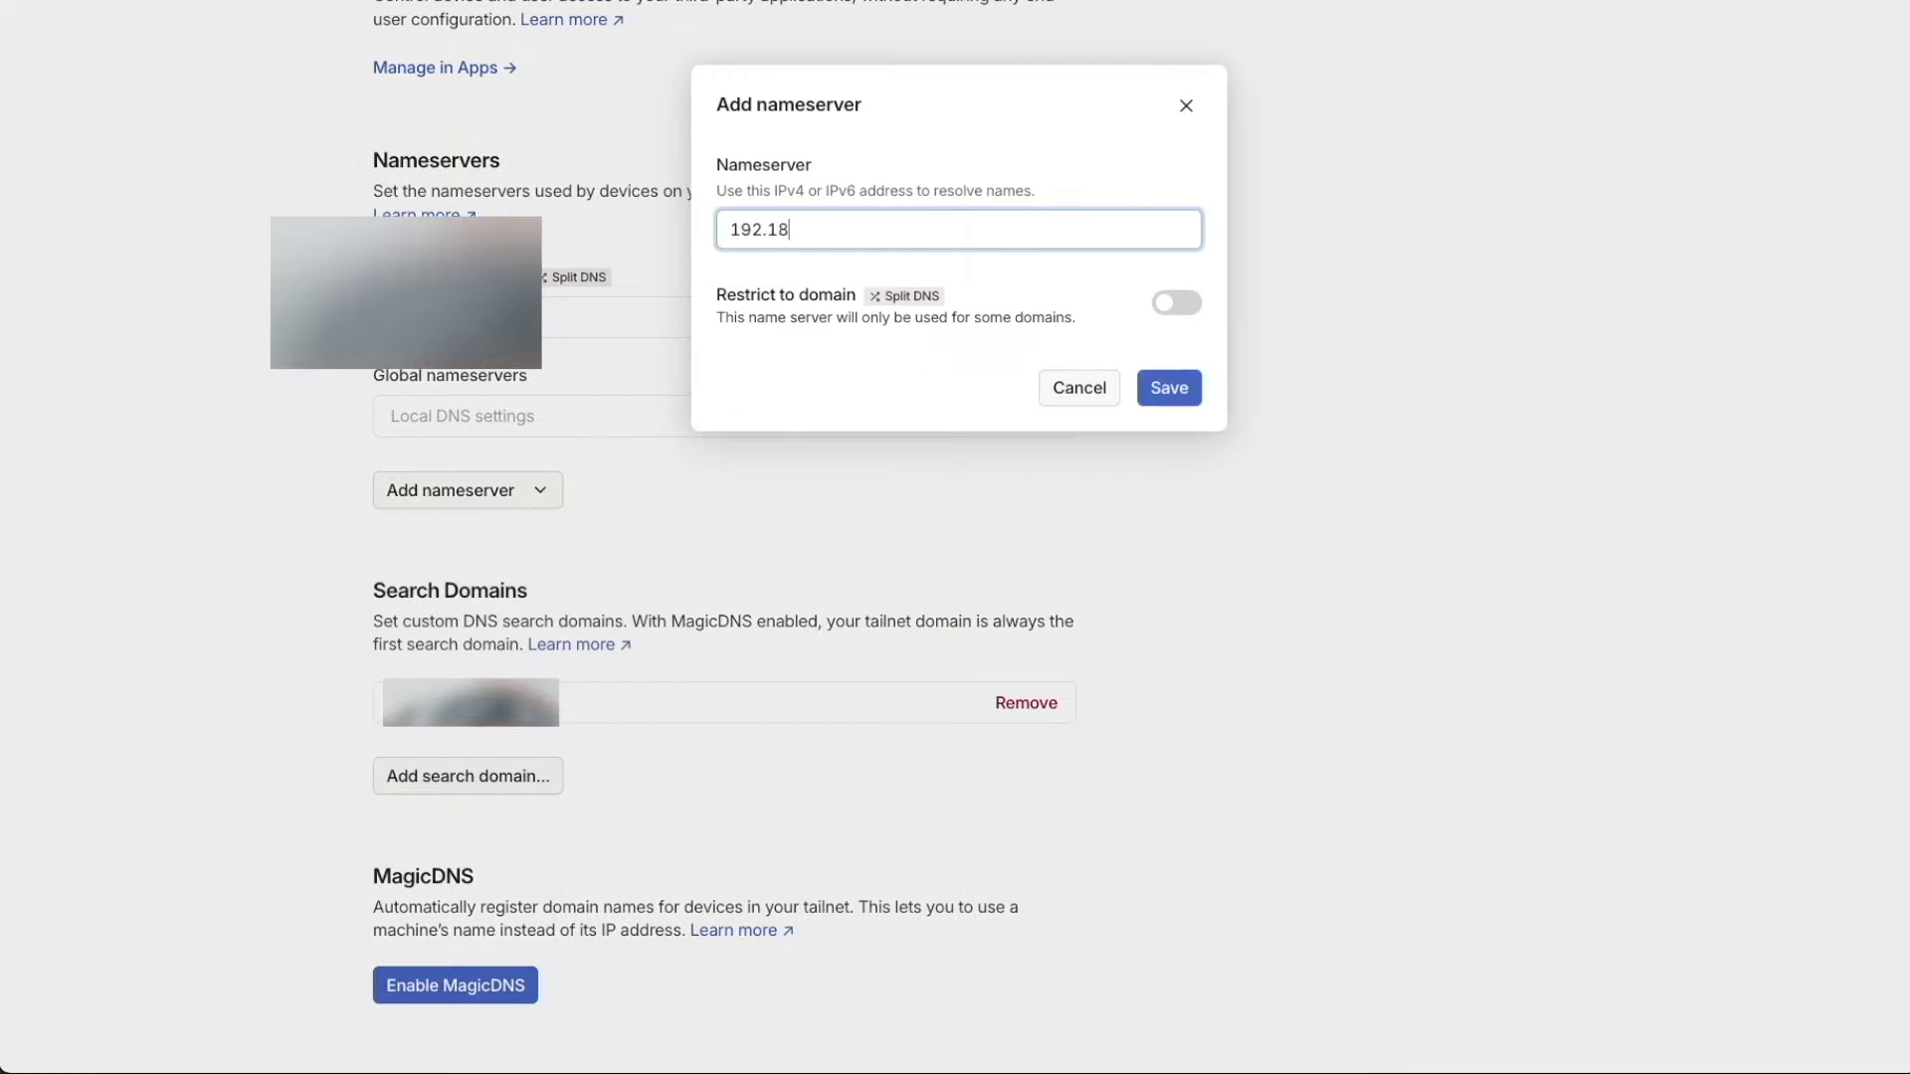
{"action": "key", "text": "Tab"}
{"action": "key", "text": "space"}
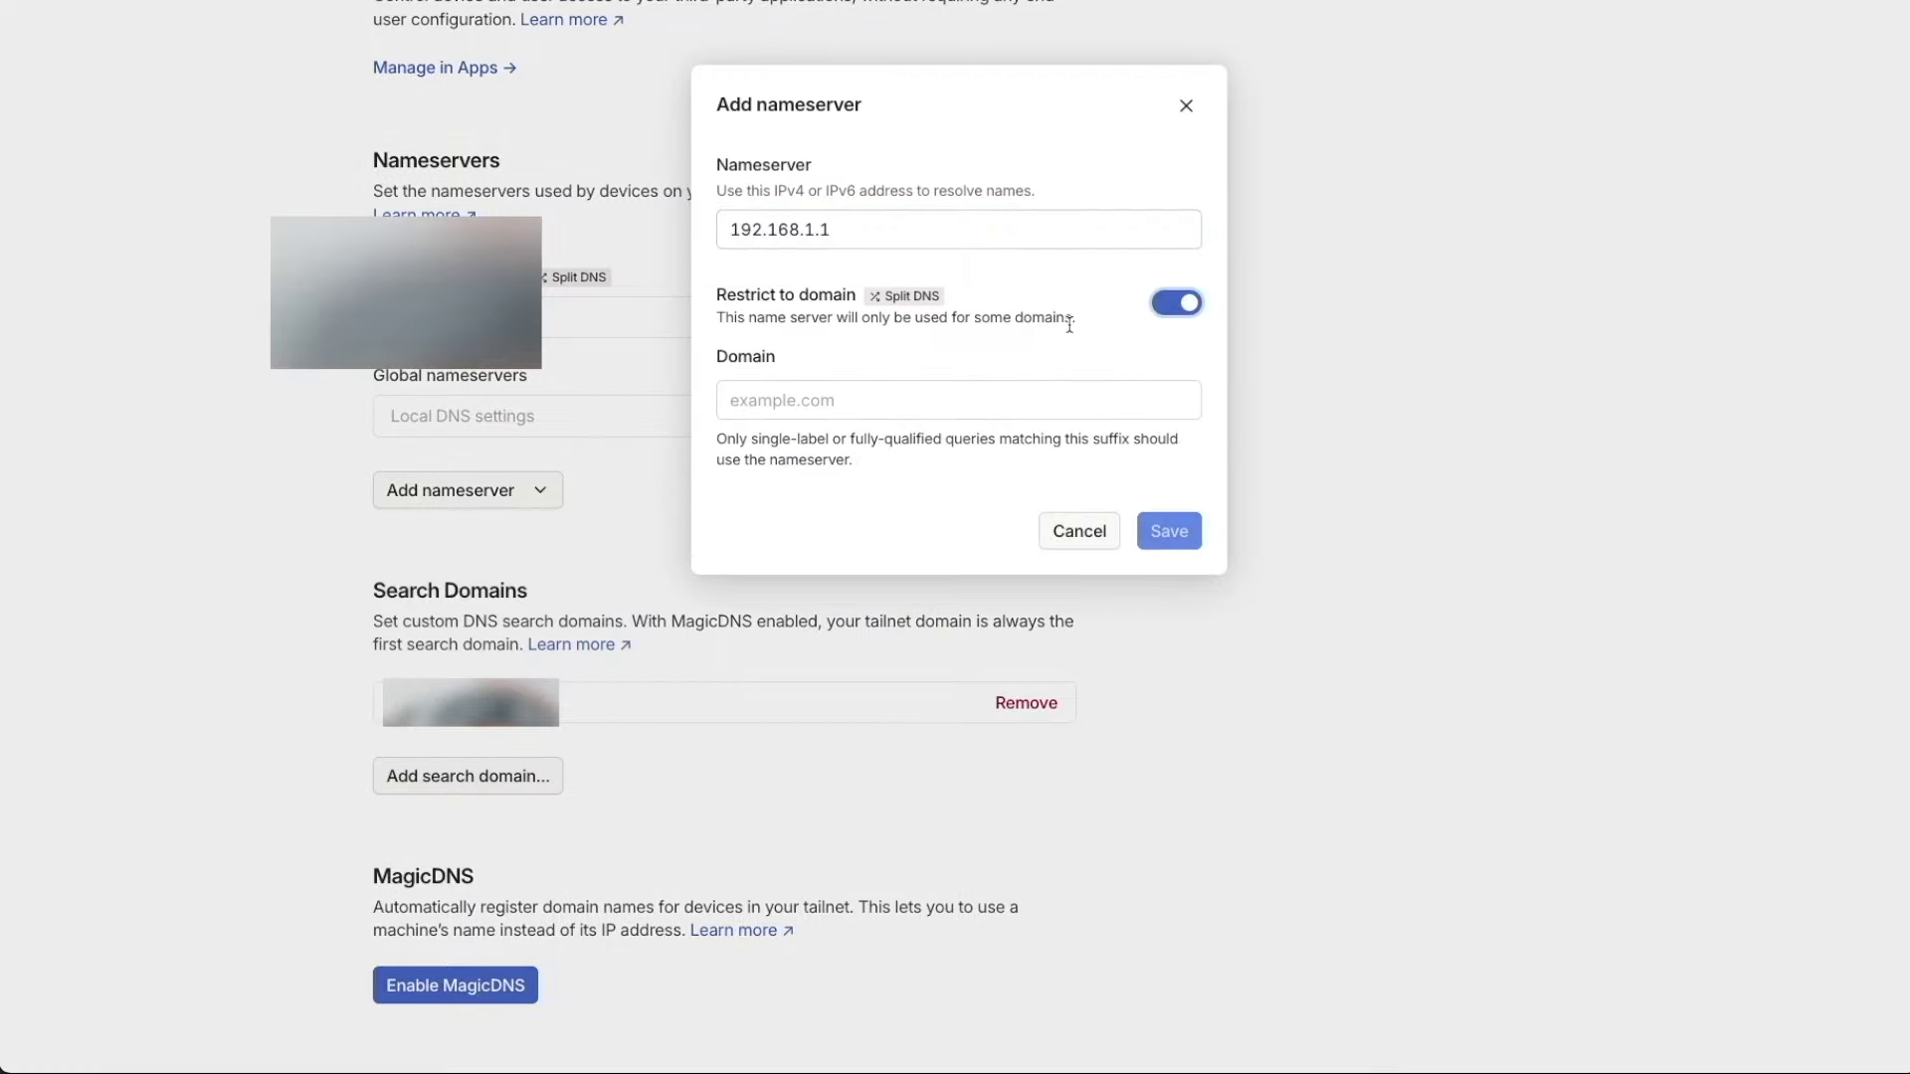
{"action": "key", "text": "Tab"}
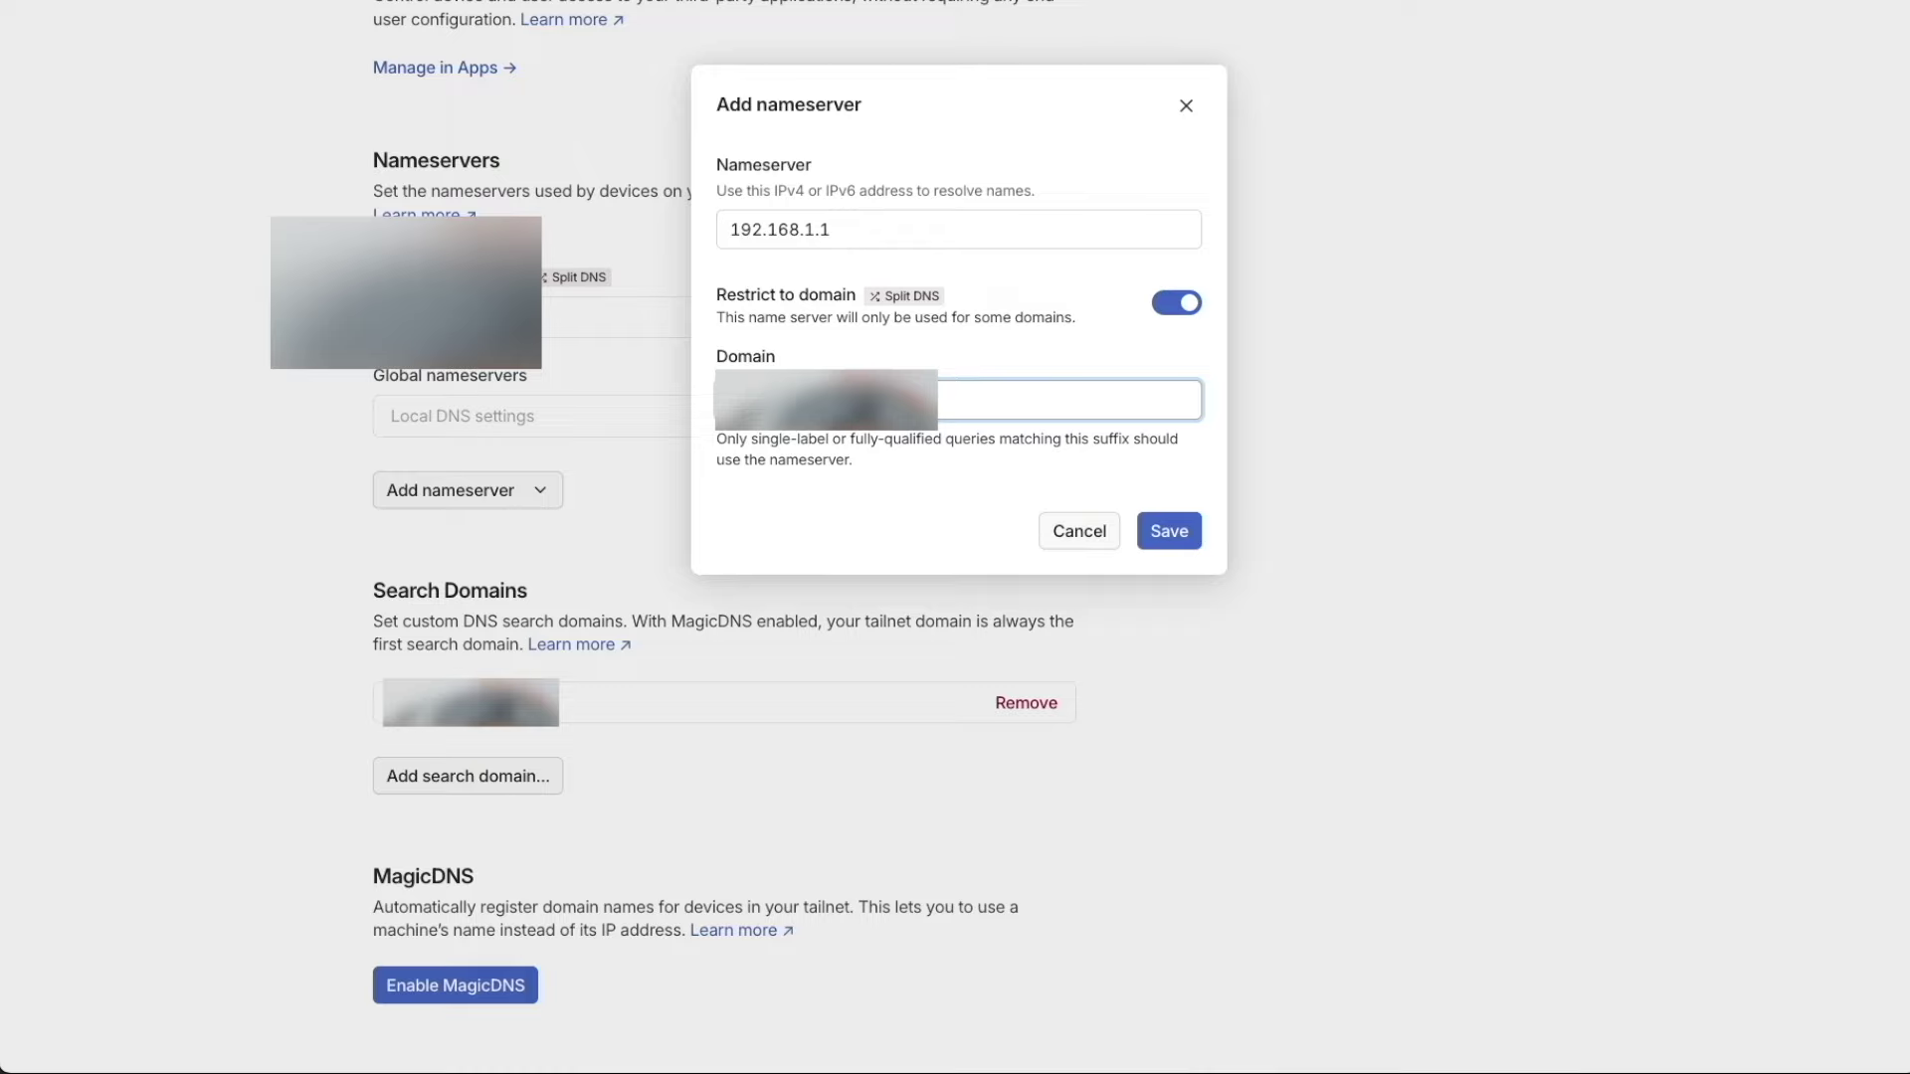
{"action": "left_click", "coordinate": [1164, 543]}
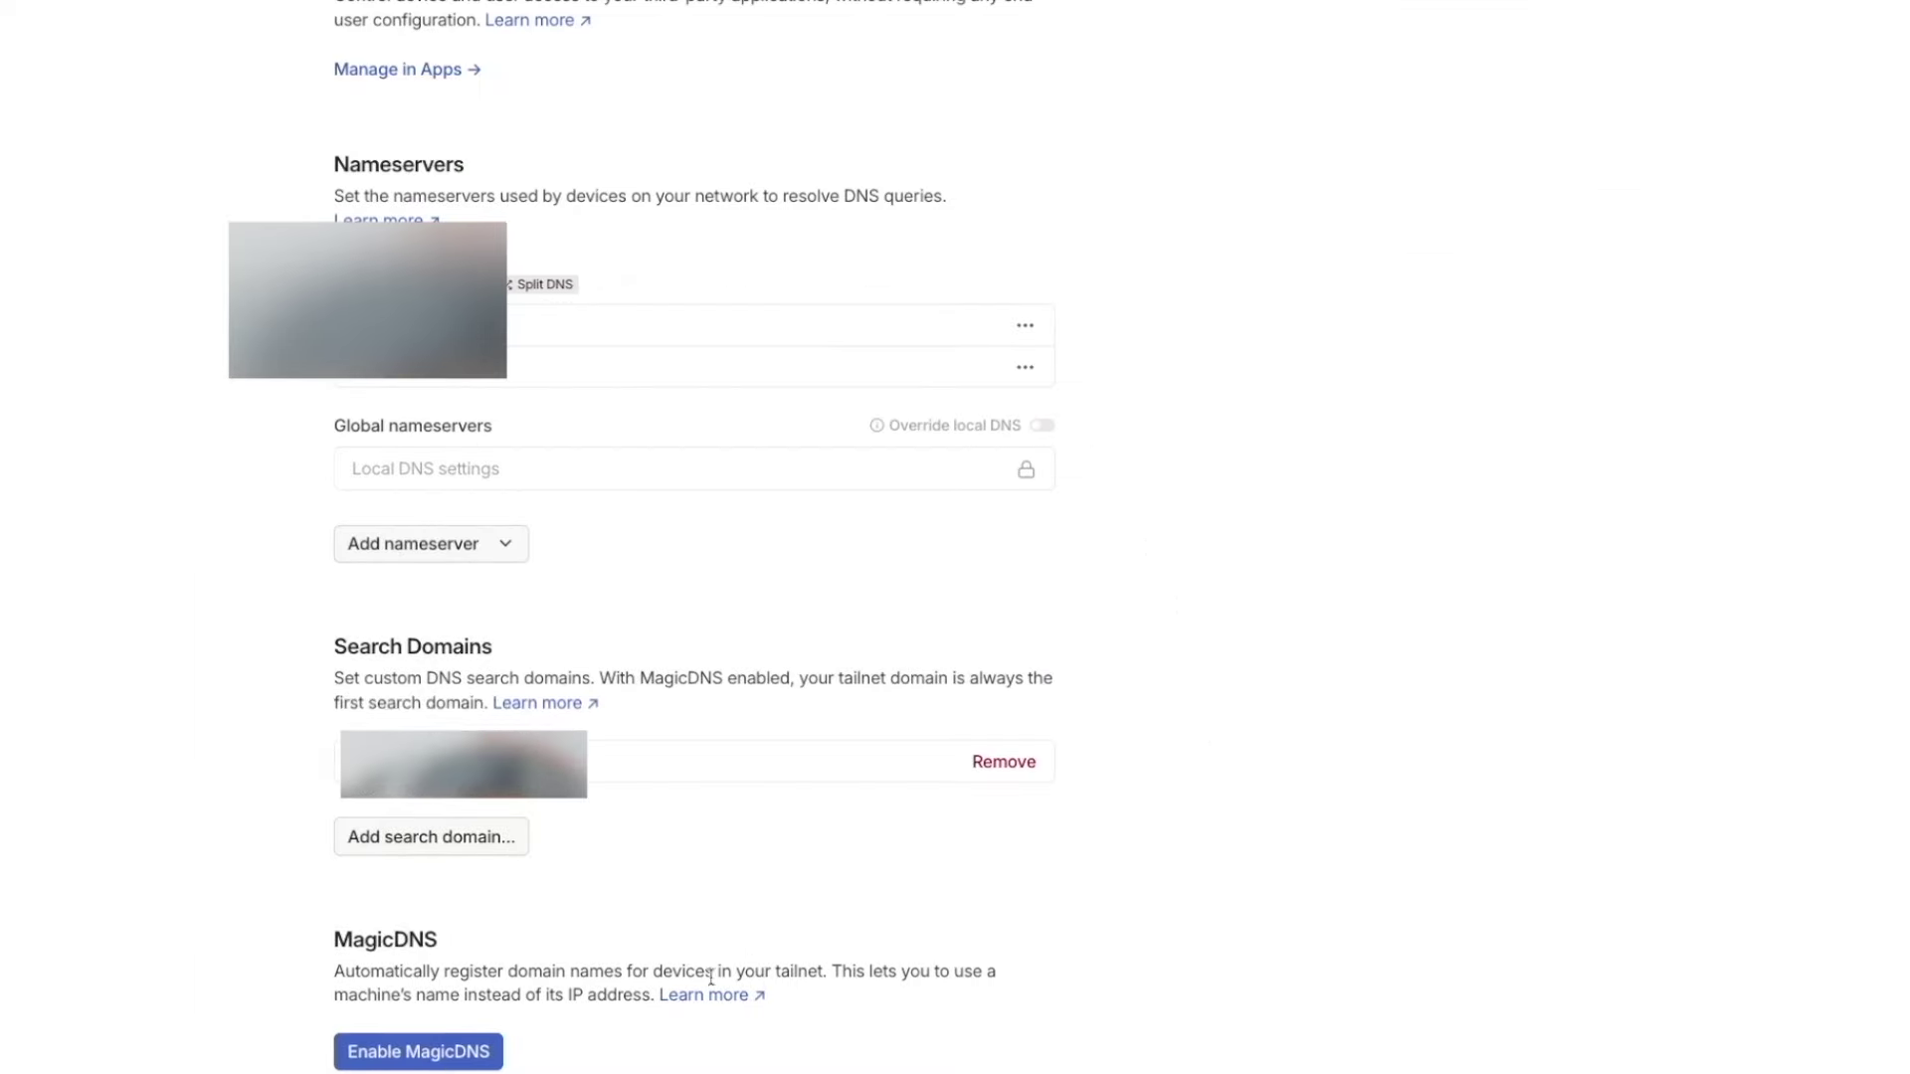